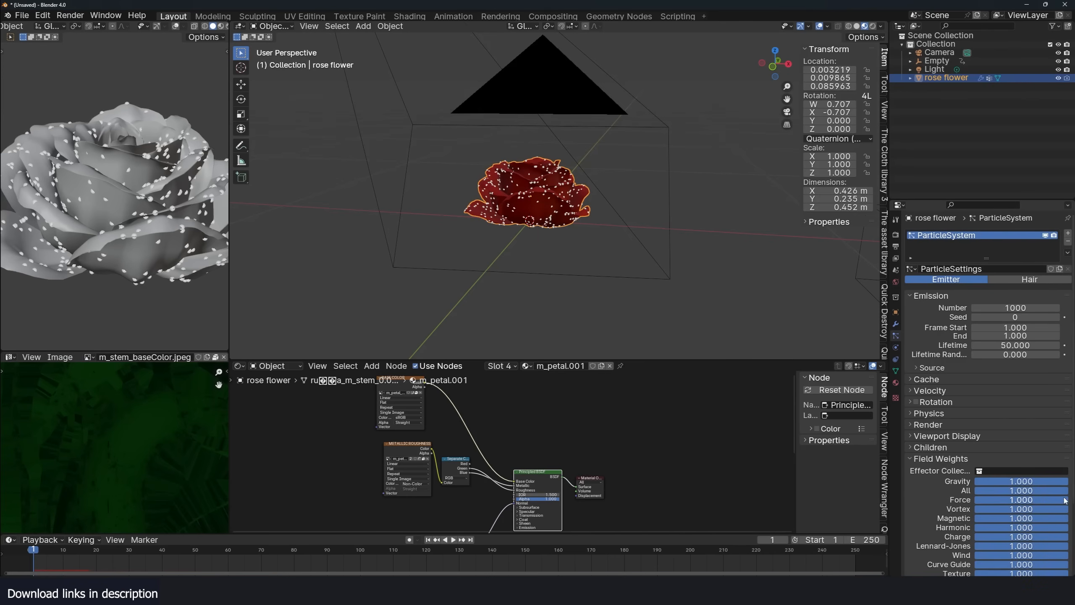
- Set the rose particle system's gravity field weight and normal velocity to 0, and play the animation to check the particles
drag(1064, 484, 982, 484)
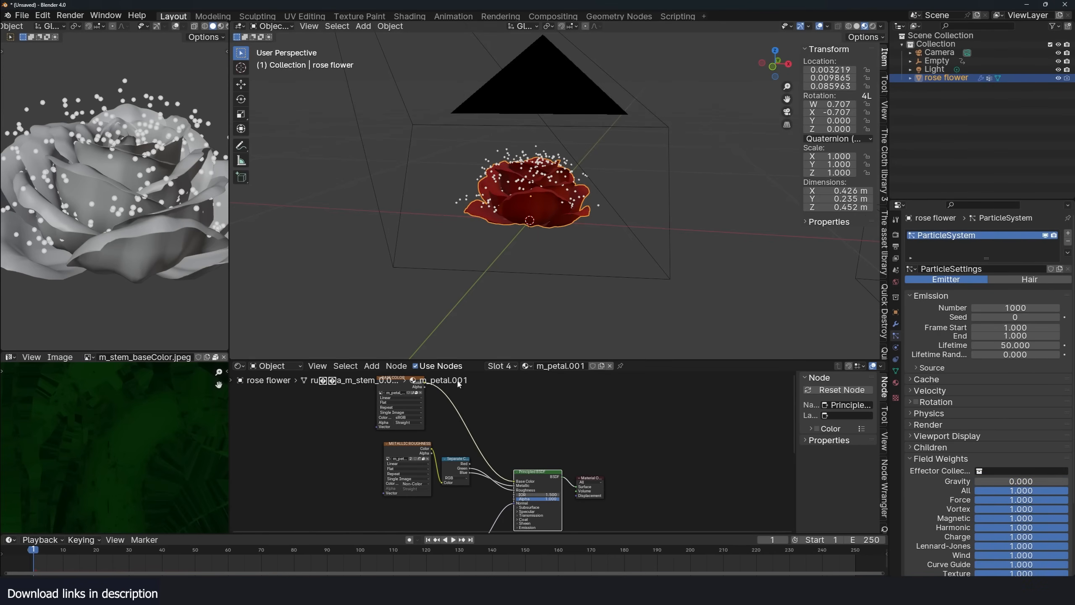
click(940, 390)
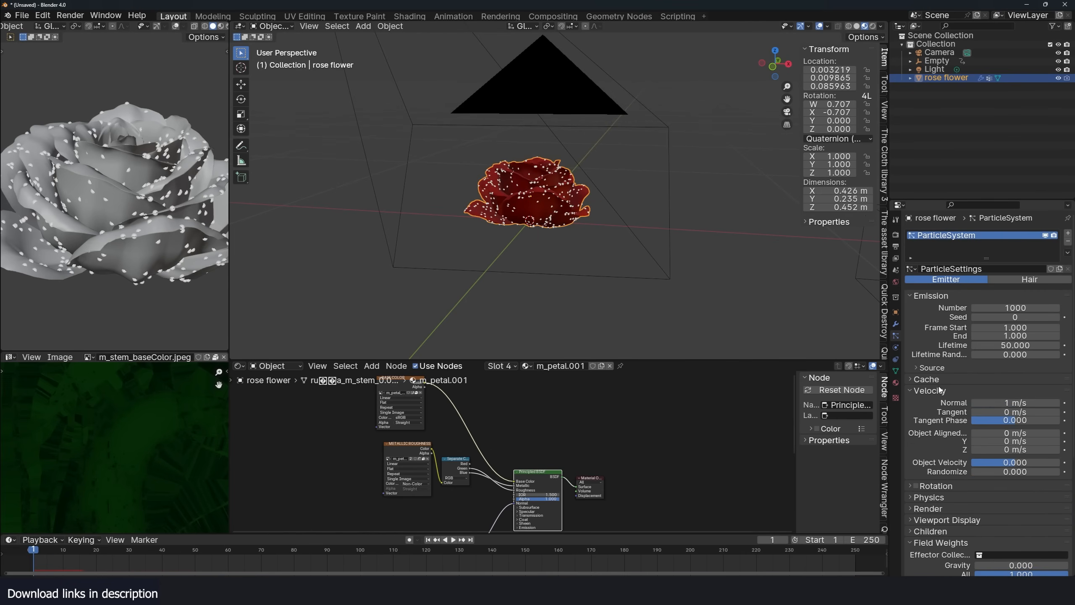
click(1015, 403)
text(0)
key(Return)
key(space)
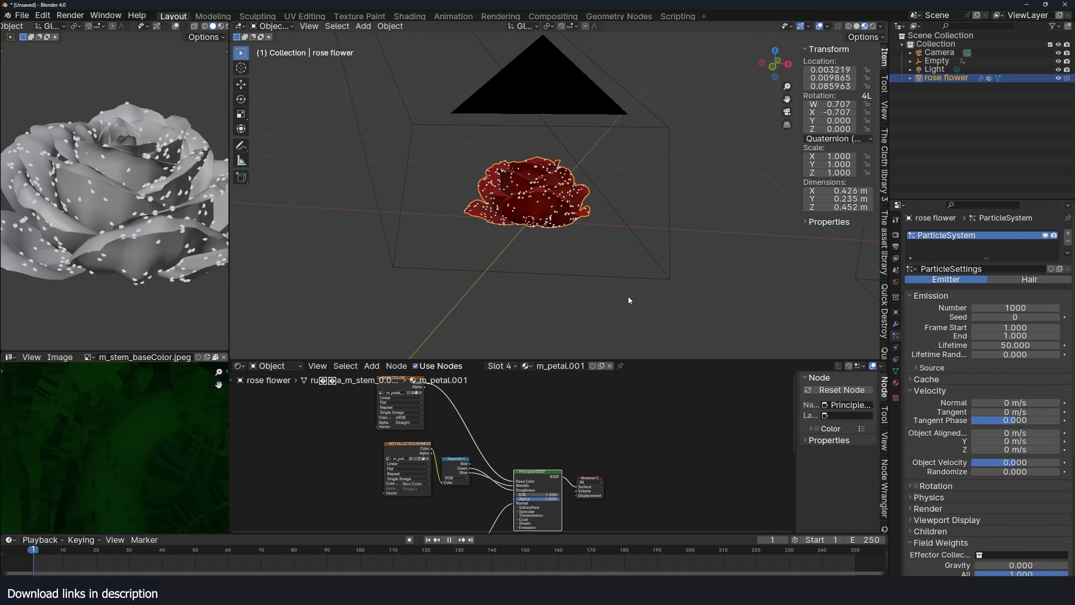
key(Escape)
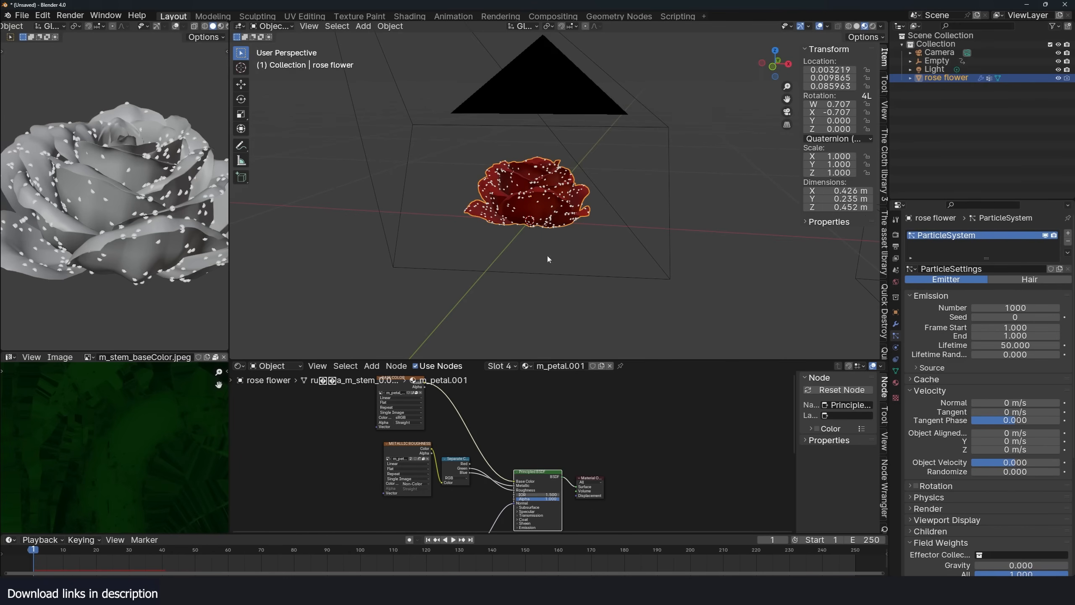
- Add a Wind force field in front view and place it beside the rose at about -0.51 m on X
scroll(548, 259, up, 5)
key(KP_1)
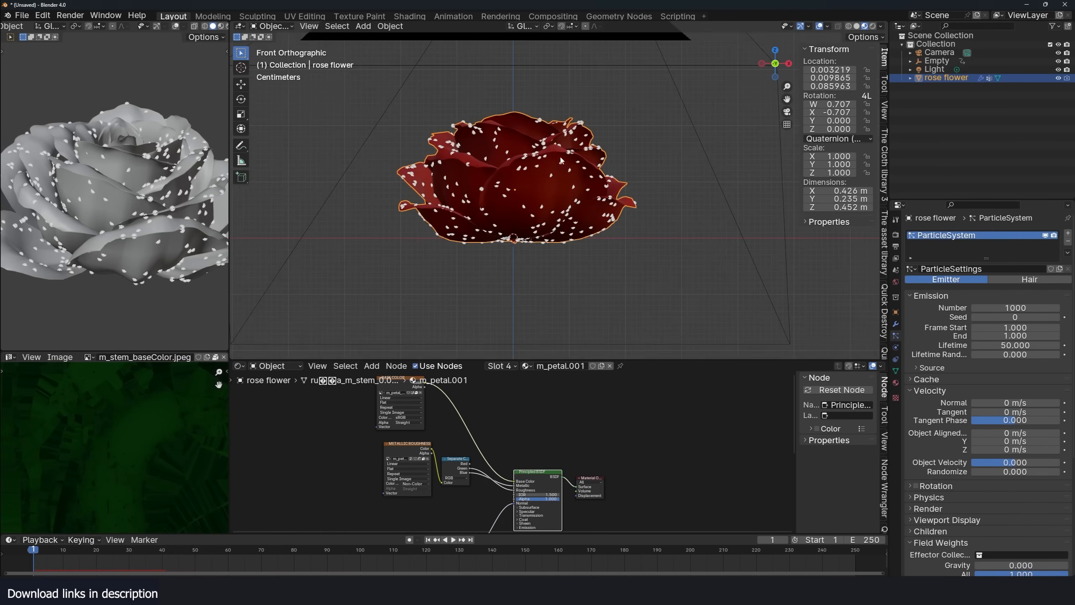
shift+middle_drag(518, 164, 471, 174)
middle_drag(622, 181, 514, 222)
key(KP_1)
key(shift+a)
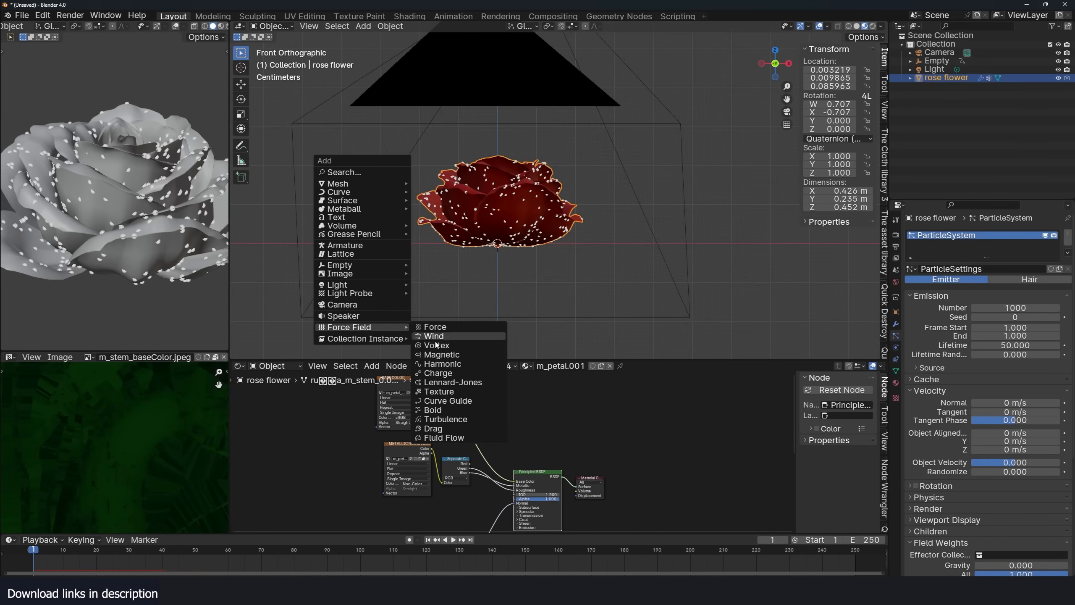
click(440, 345)
key(g)
click(300, 212)
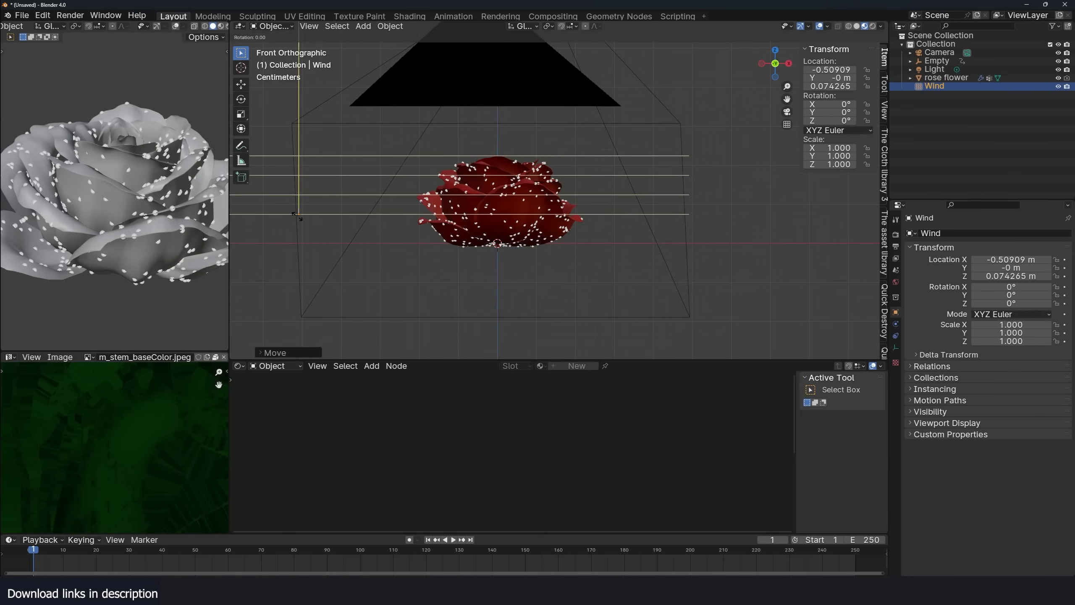
- Rotate the Wind force field 90° about Y so it points at the rose, and preview the particle animation
text(ry90)
key(Return)
middle_drag(298, 215, 426, 197)
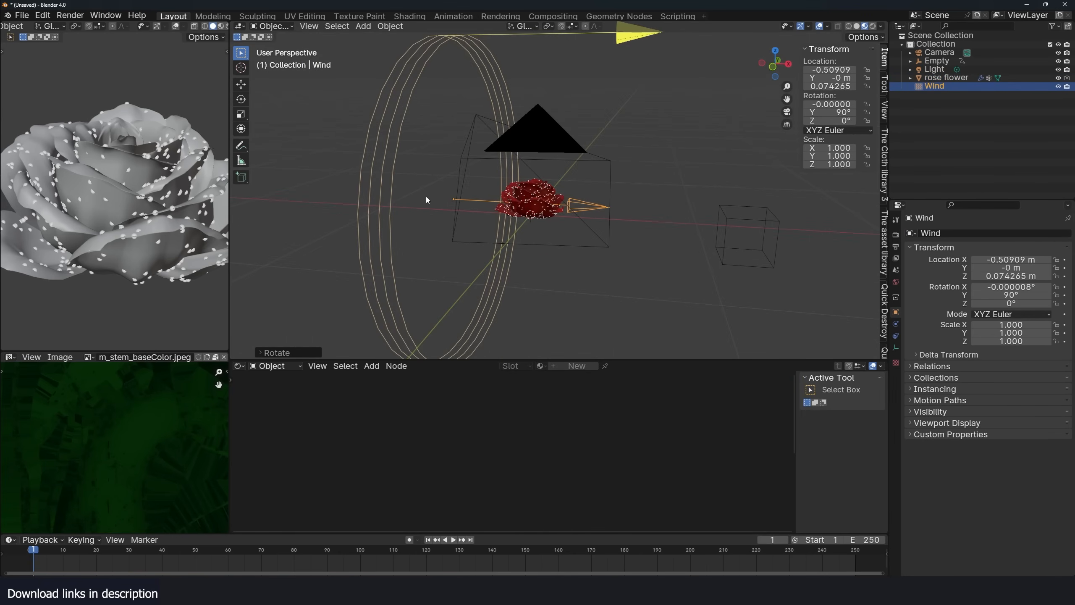
key(space)
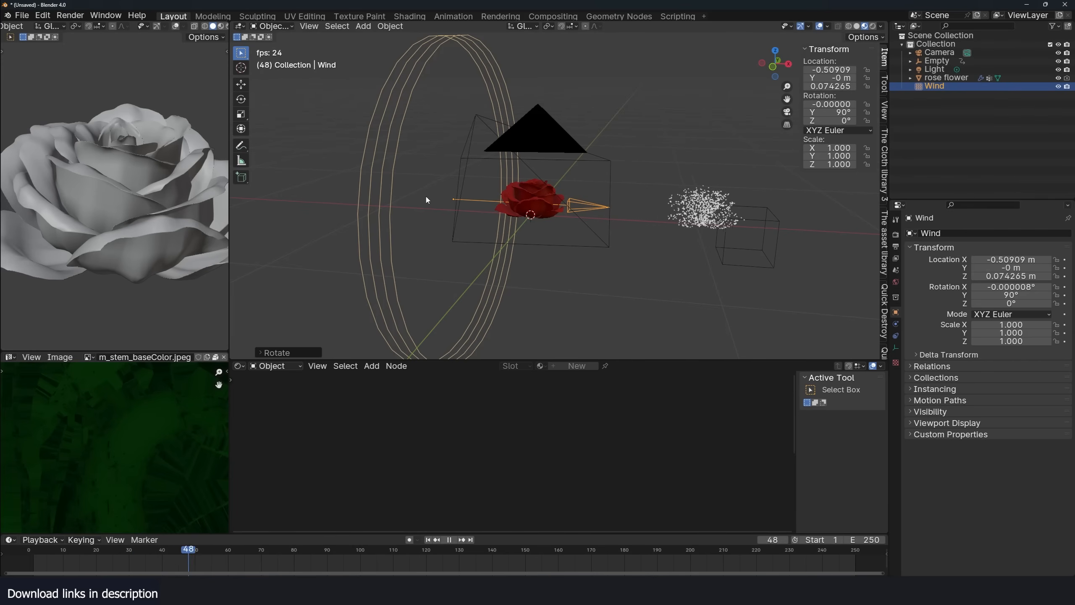
key(Escape)
key(space)
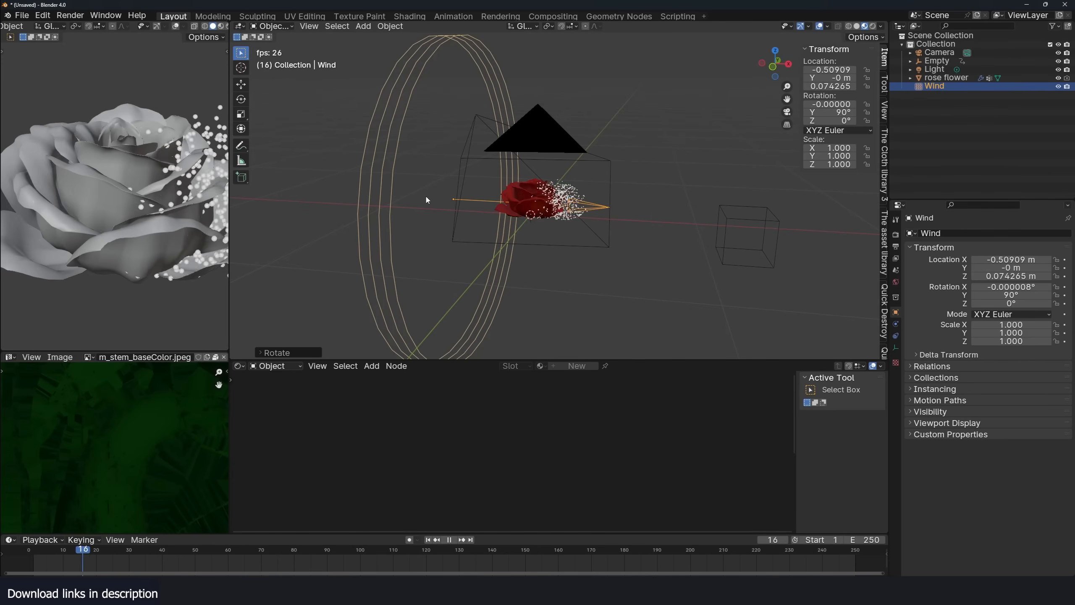
key(Escape)
key(space)
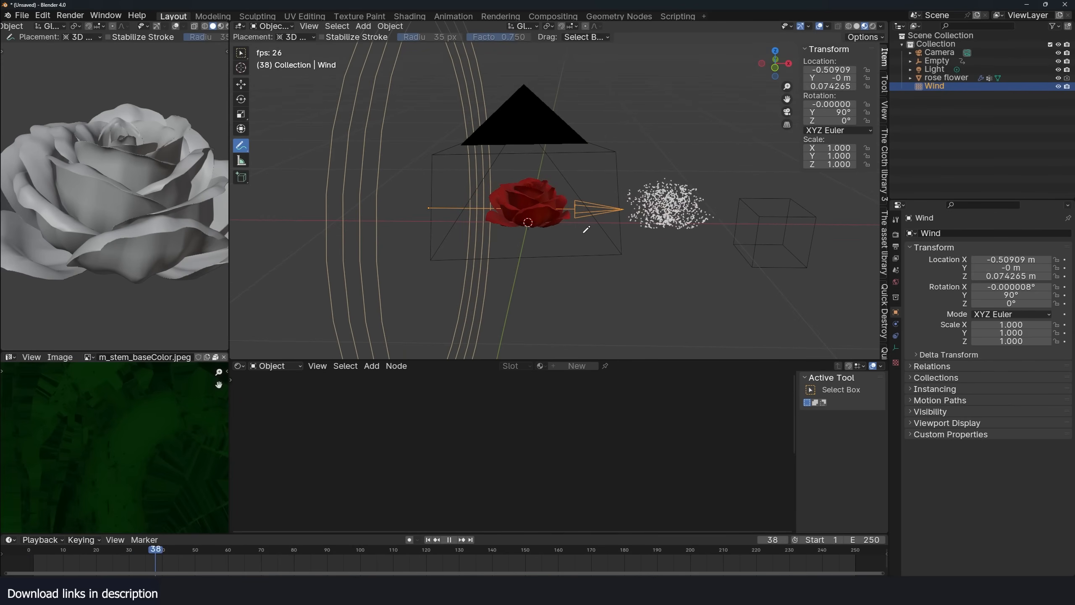
key(Escape)
scroll(591, 225, up, 5)
mouse_move(546, 215)
mouse_down()
mouse_move(567, 221)
mouse_move(423, 212)
mouse_move(446, 230)
mouse_move(440, 200)
mouse_up()
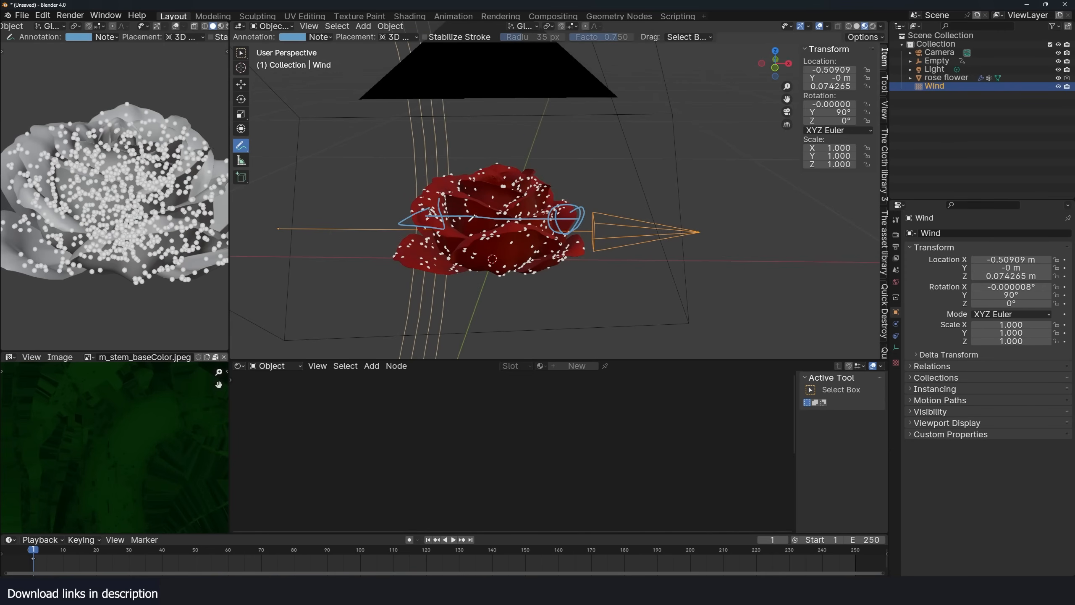
key(ctrl+z)
key(ctrl+z)
key(ctrl+z)
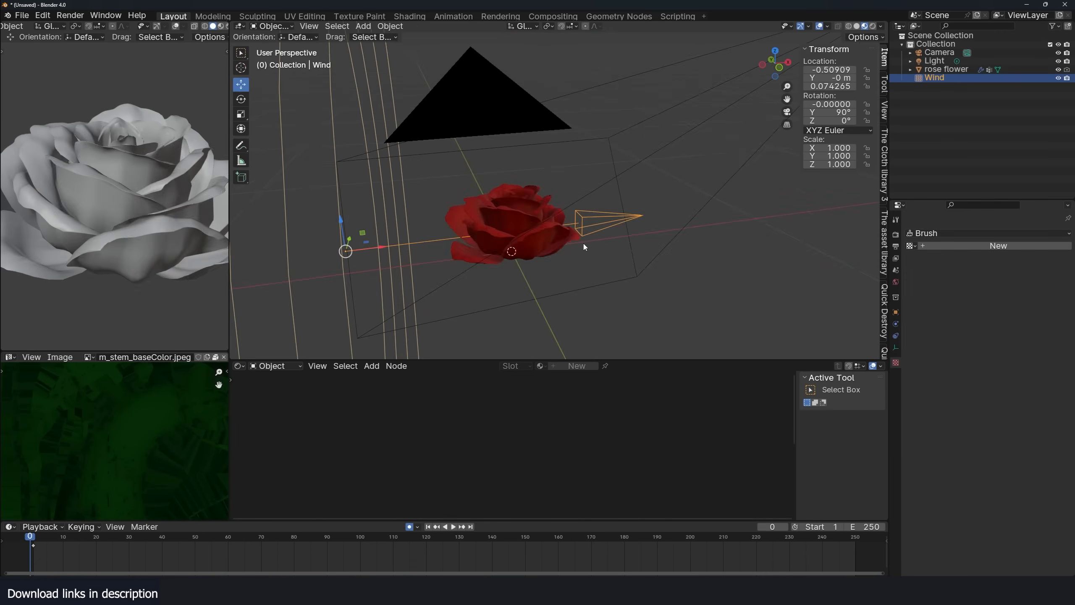
- Preview the wind's effect on the particles, disable the Wind field's Affect Location and Rotation options, and replay the animation
key(space)
scroll(561, 258, up, 3)
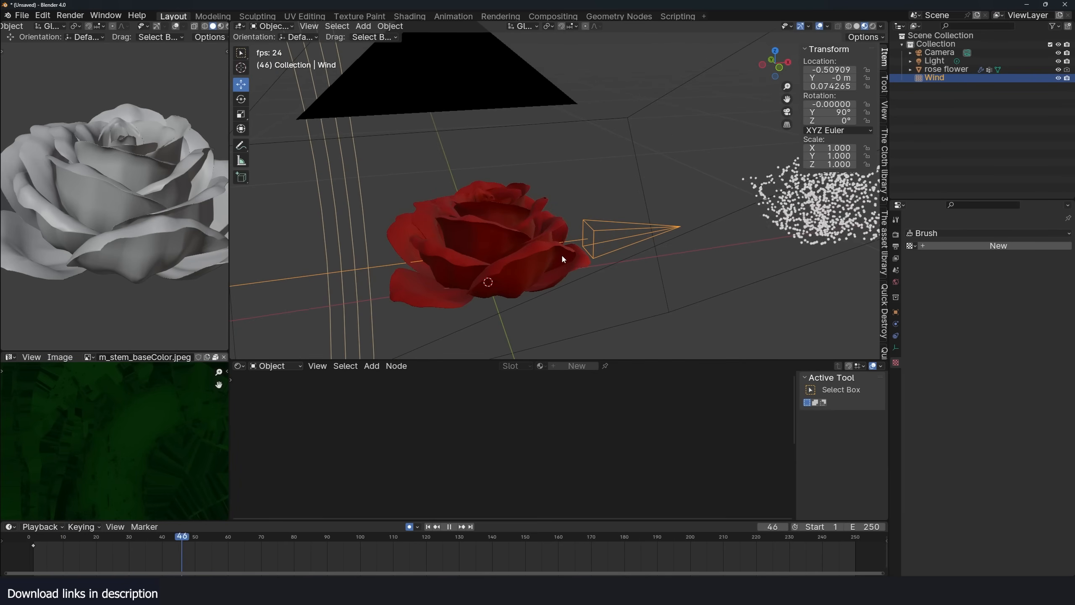
key(Escape)
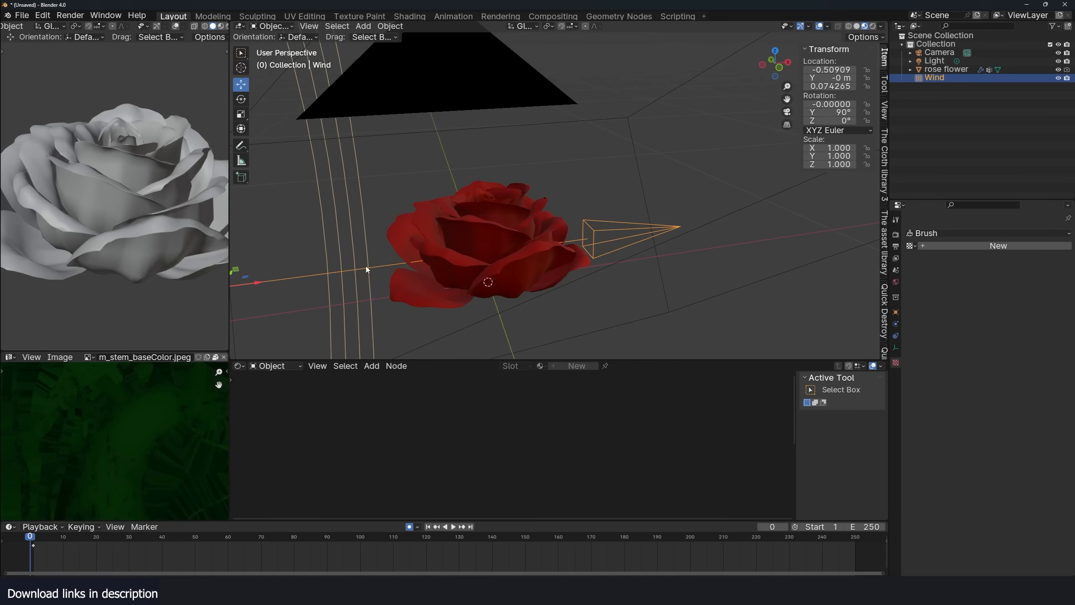
scroll(411, 291, down, 3)
click(895, 324)
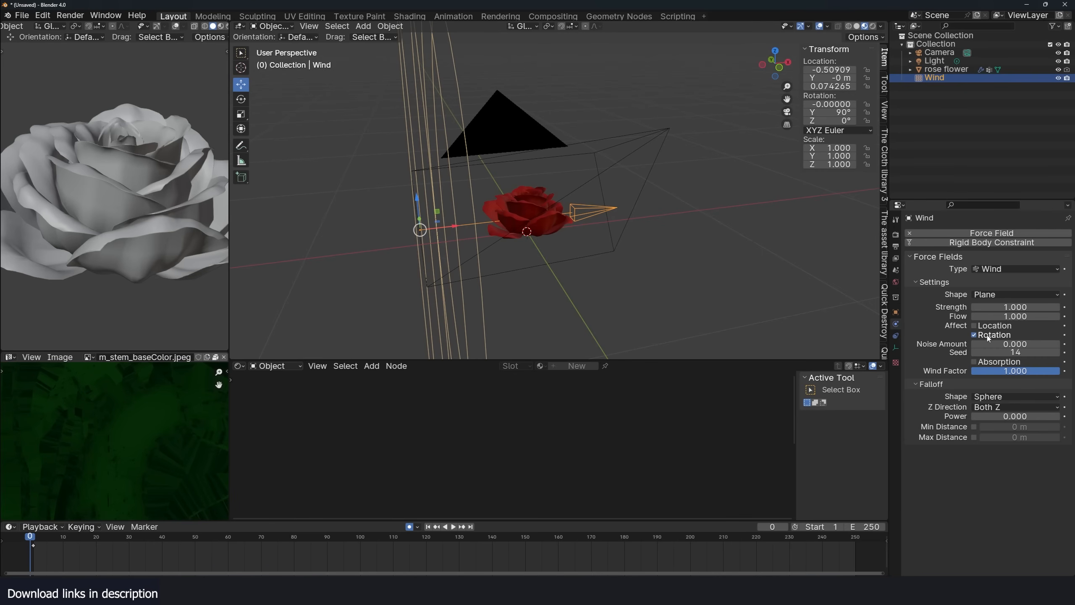
key(space)
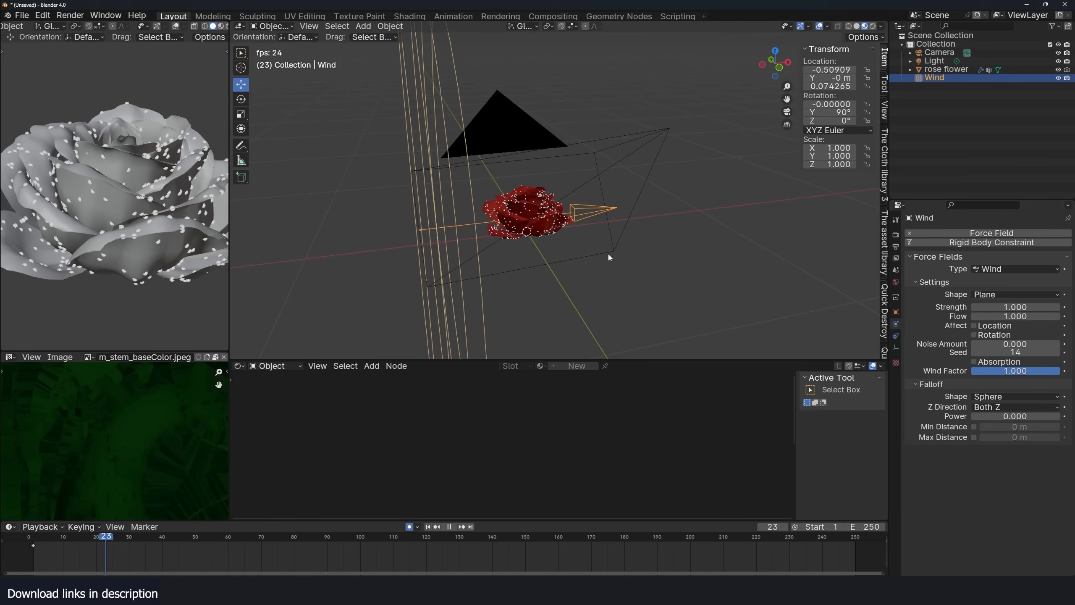
key(Escape)
- Add an Explode modifier to the rose flower after its particle system
scroll(579, 251, up, 5)
click(533, 236)
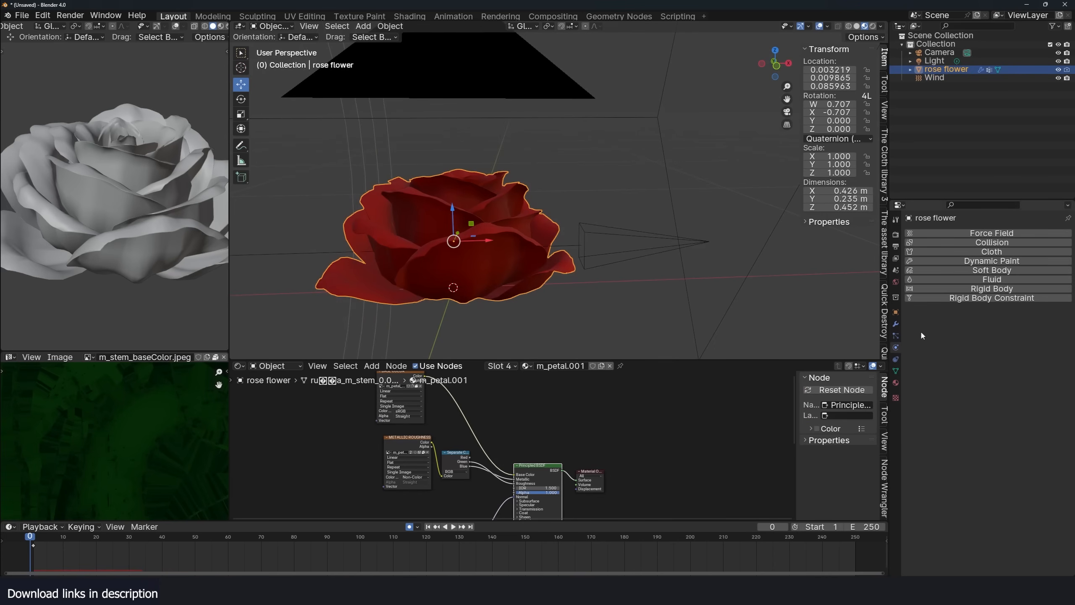
click(896, 324)
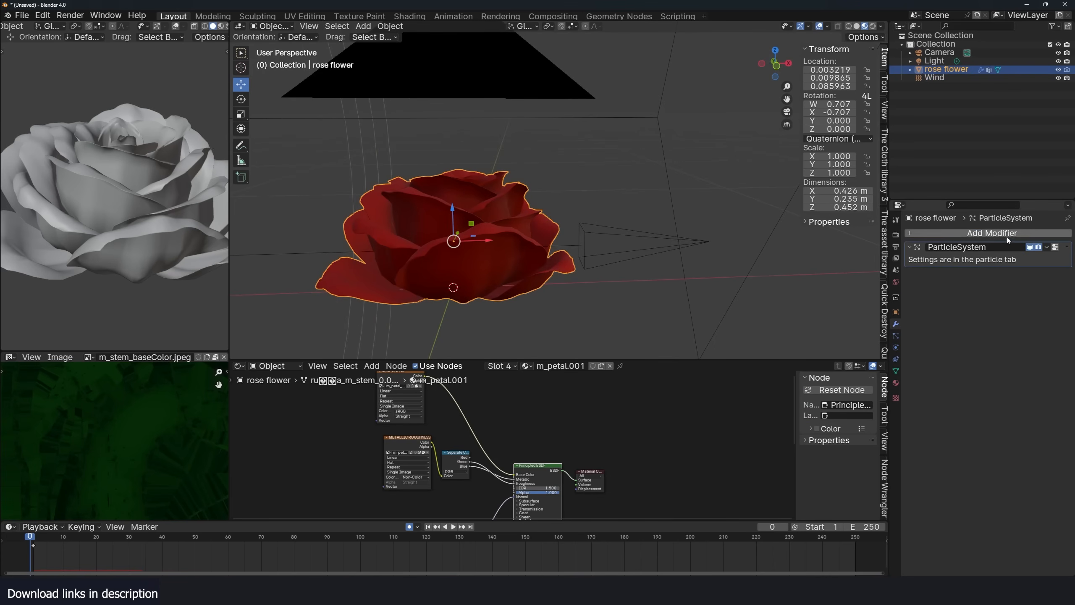
click(949, 234)
key(space)
text(ex)
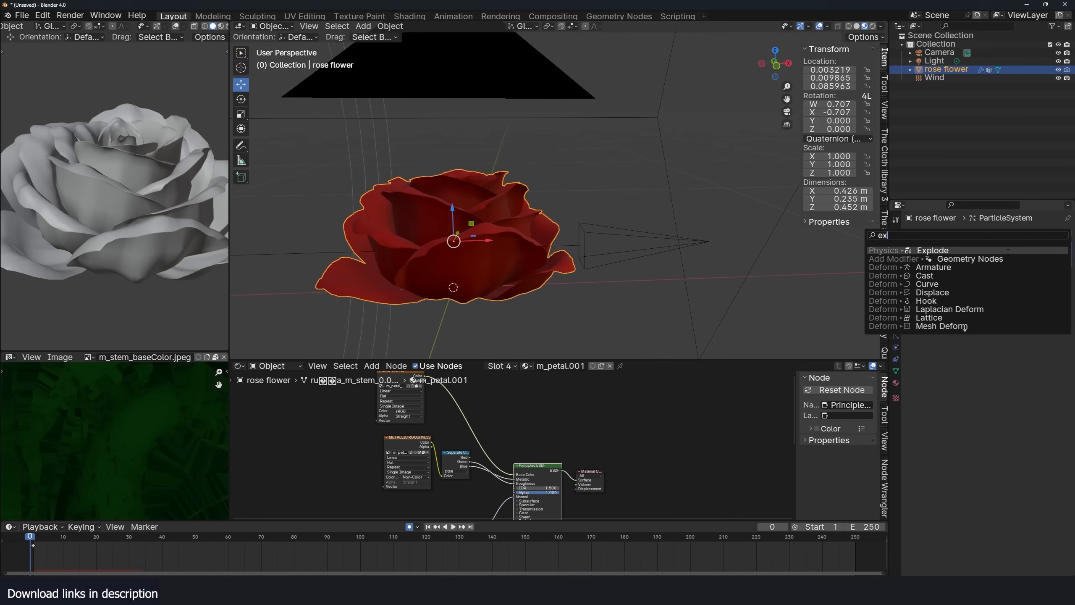
click(1008, 253)
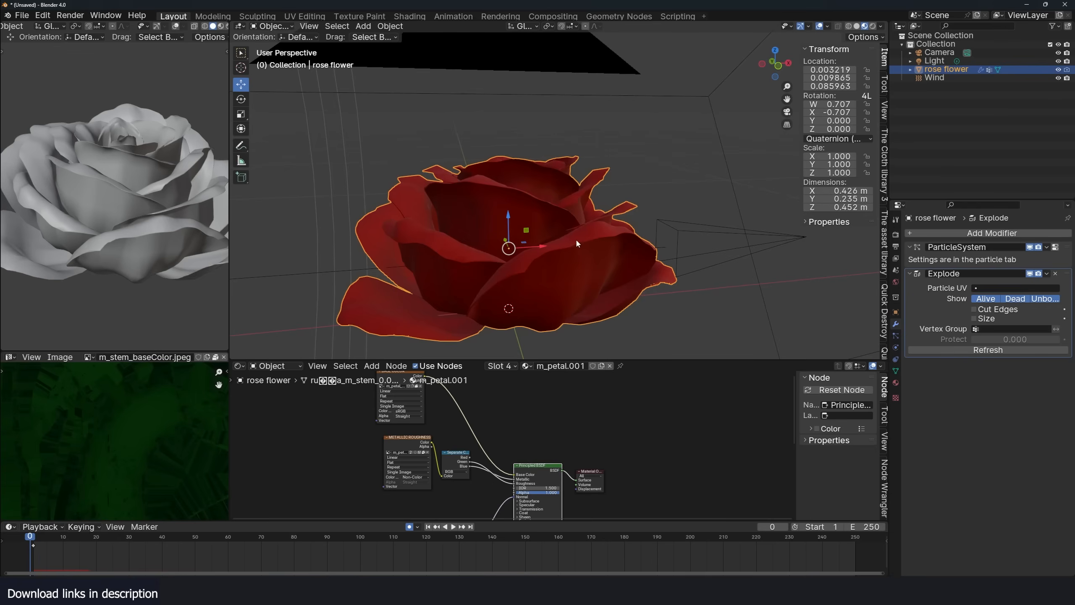
- Switch the viewport to Solid shading with per-object colouring, and play the animation to check the Explode effect on the rose
key(space)
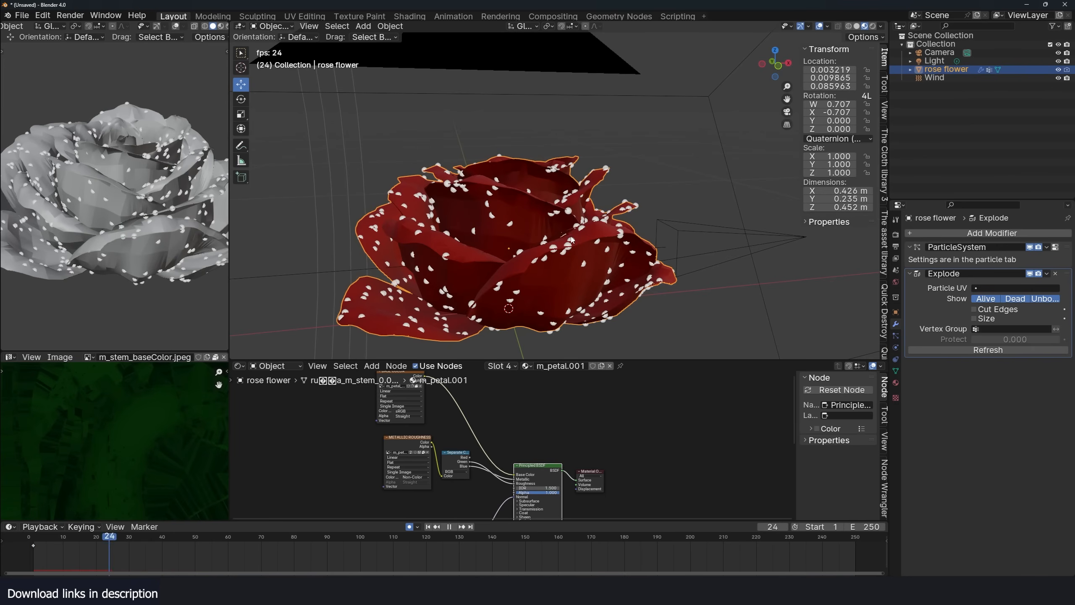
key(z)
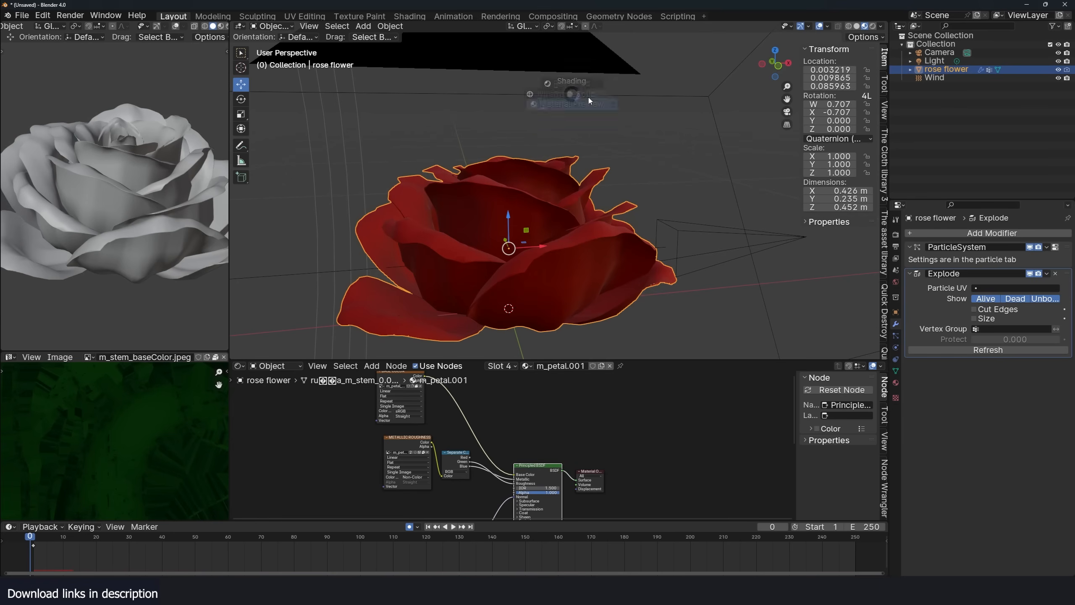
click(644, 109)
click(882, 27)
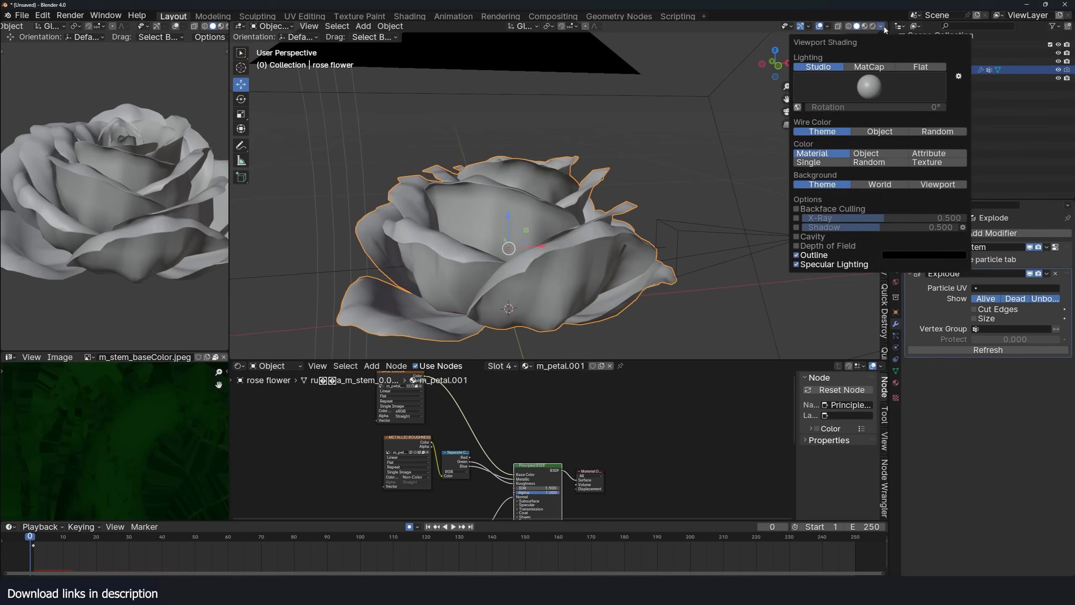
click(884, 153)
key(space)
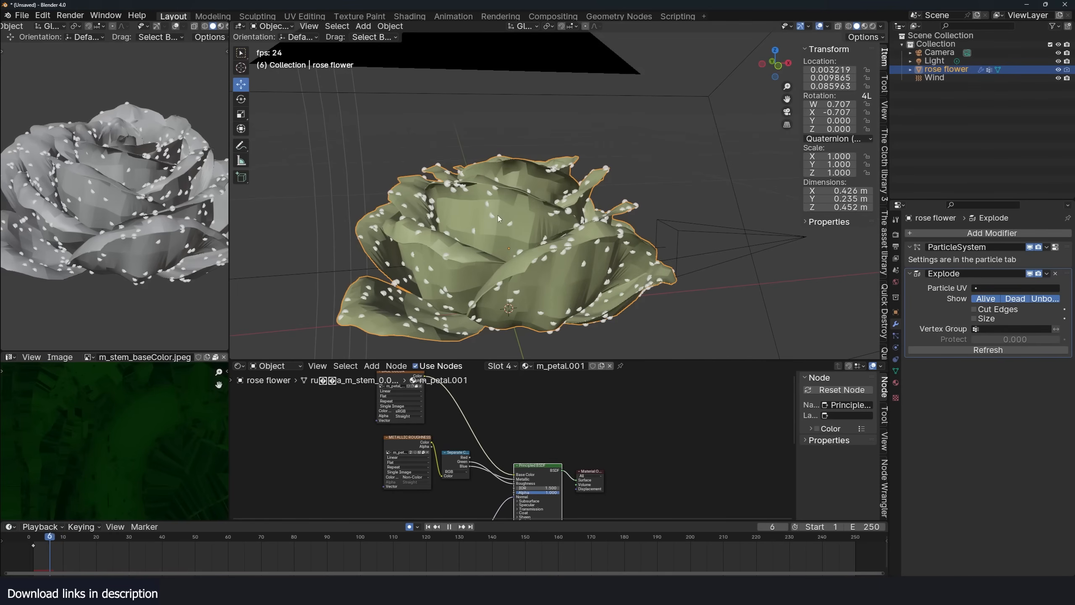
key(Escape)
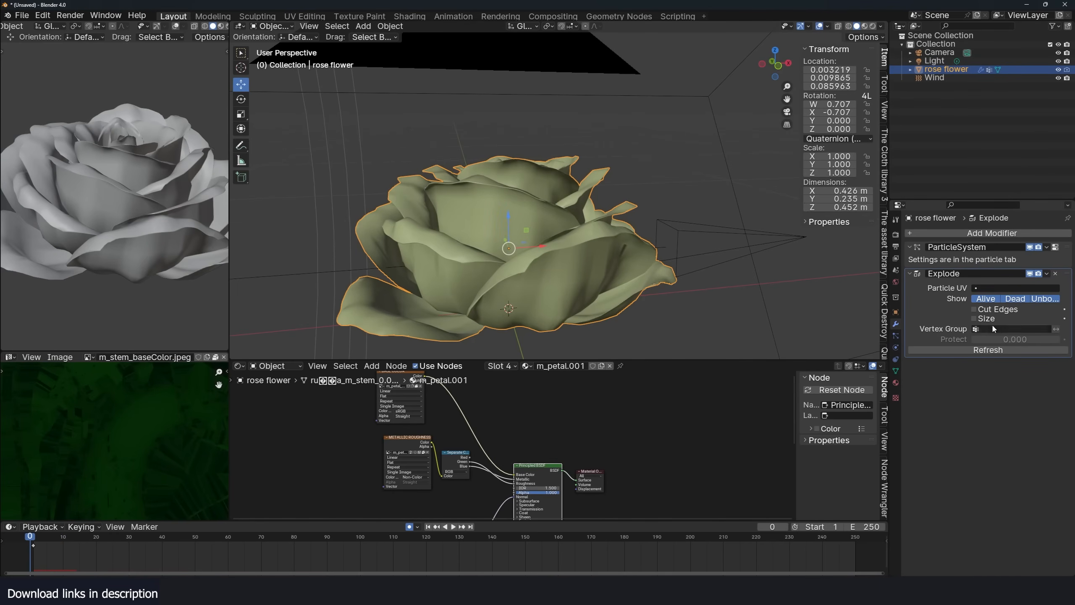
- Enable Size on the rose's Explode modifier and stop the animation at frame 8 to inspect the fragments
key(space)
key(space)
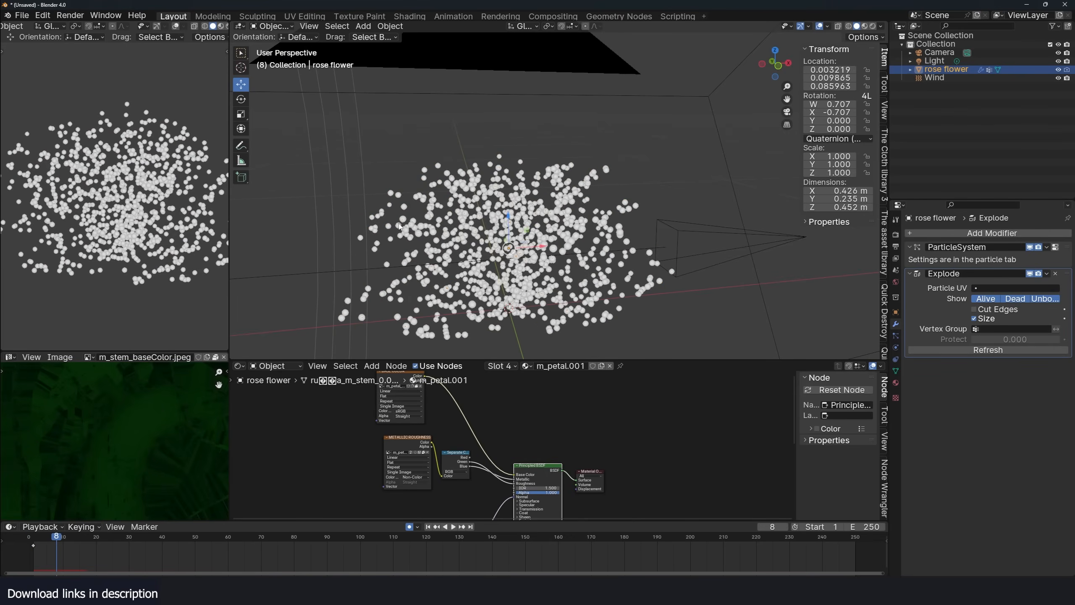
scroll(421, 223, up, 4)
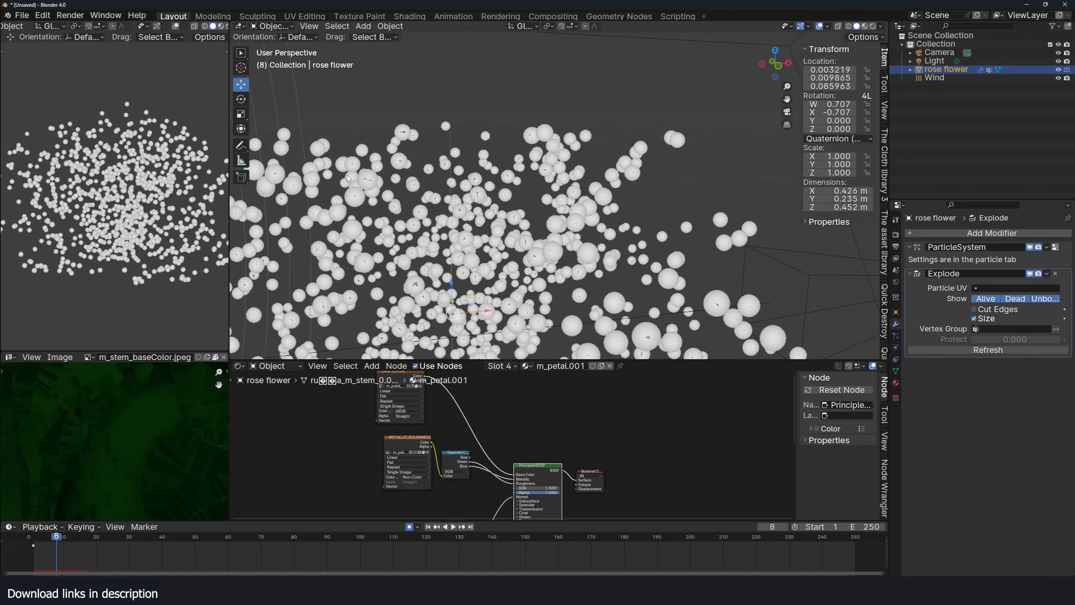
scroll(348, 178, down, 3)
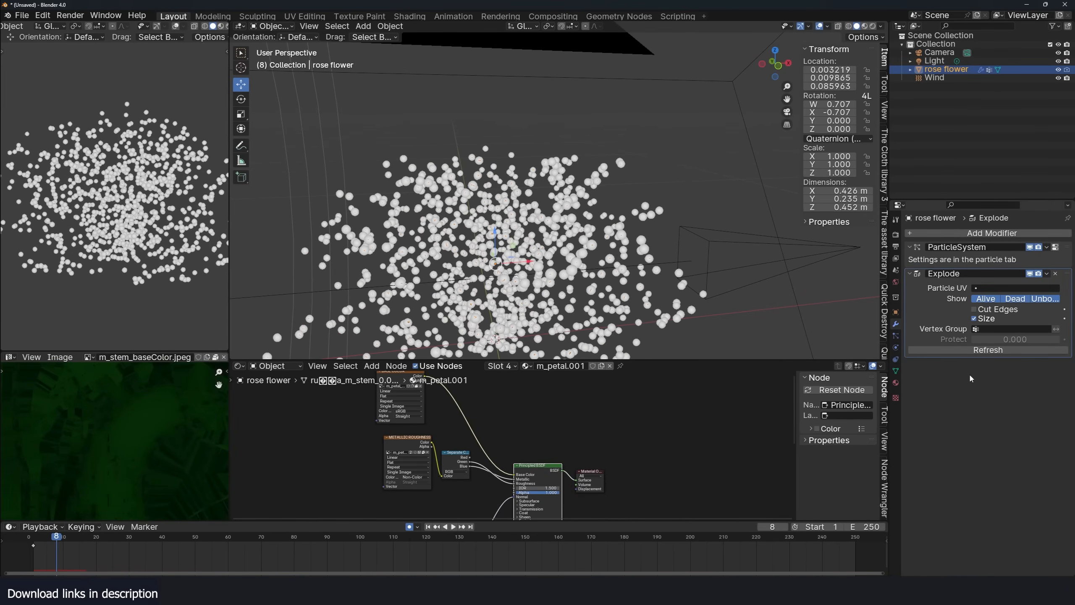
- Set the render scale of the rose's particles to 1
click(1056, 246)
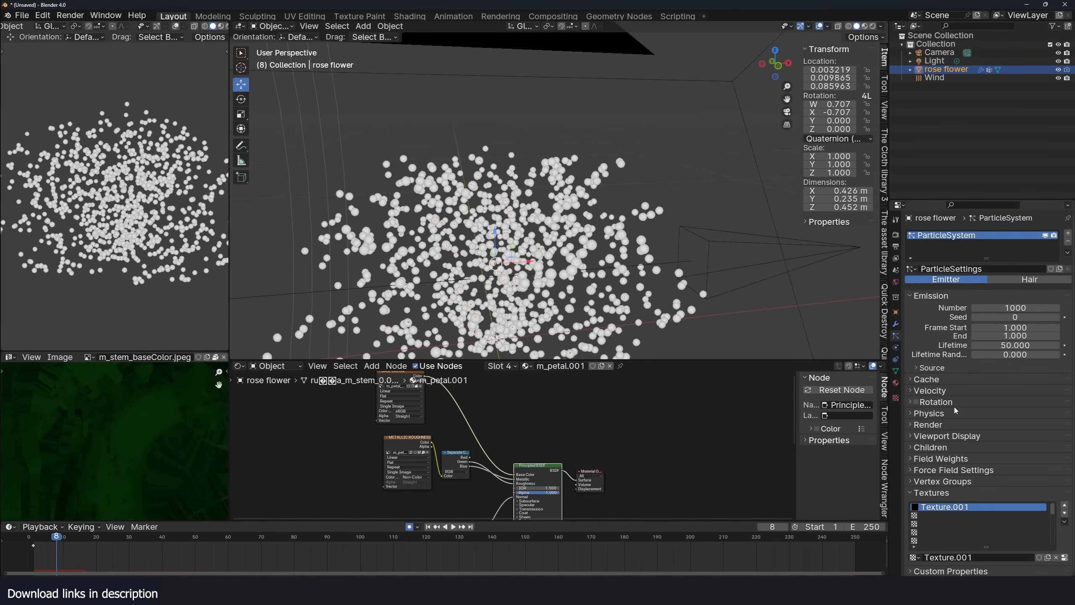
click(930, 422)
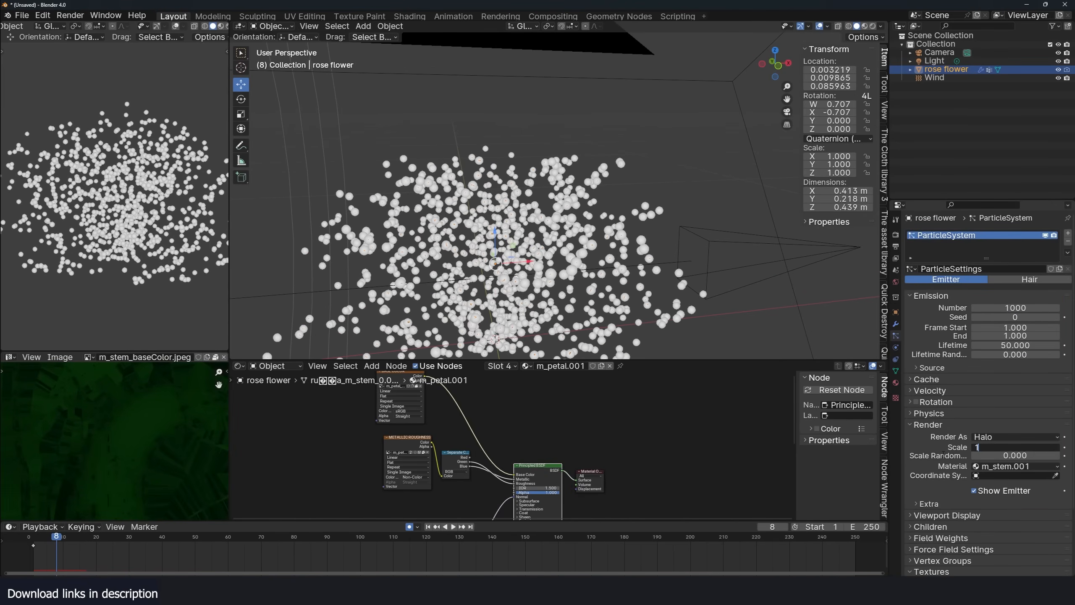
scroll(567, 265, down, 2)
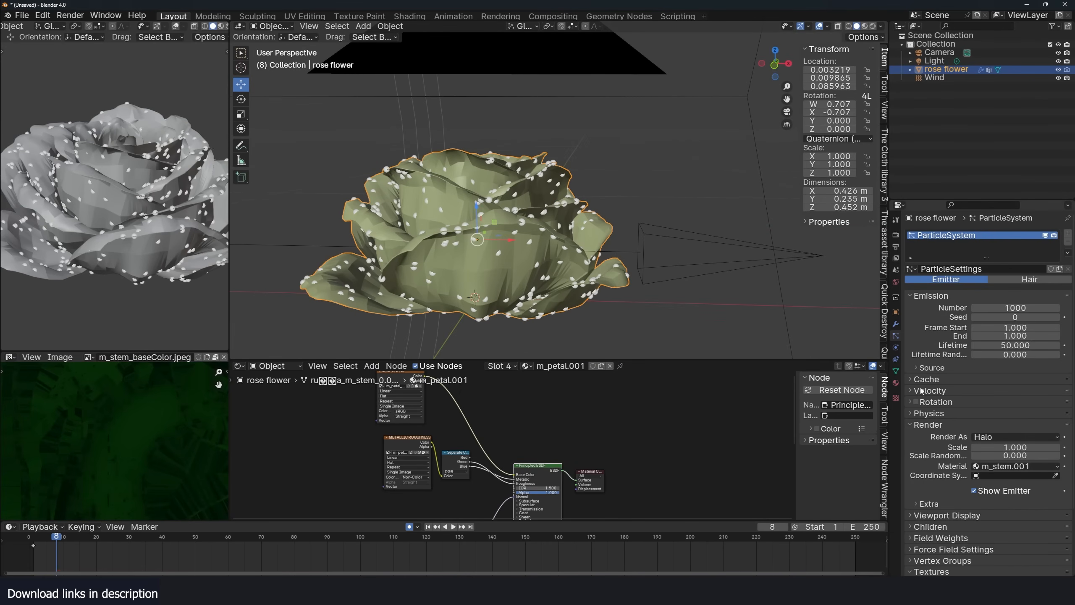
- Set the rose's particle system to render its particles as Object
click(984, 441)
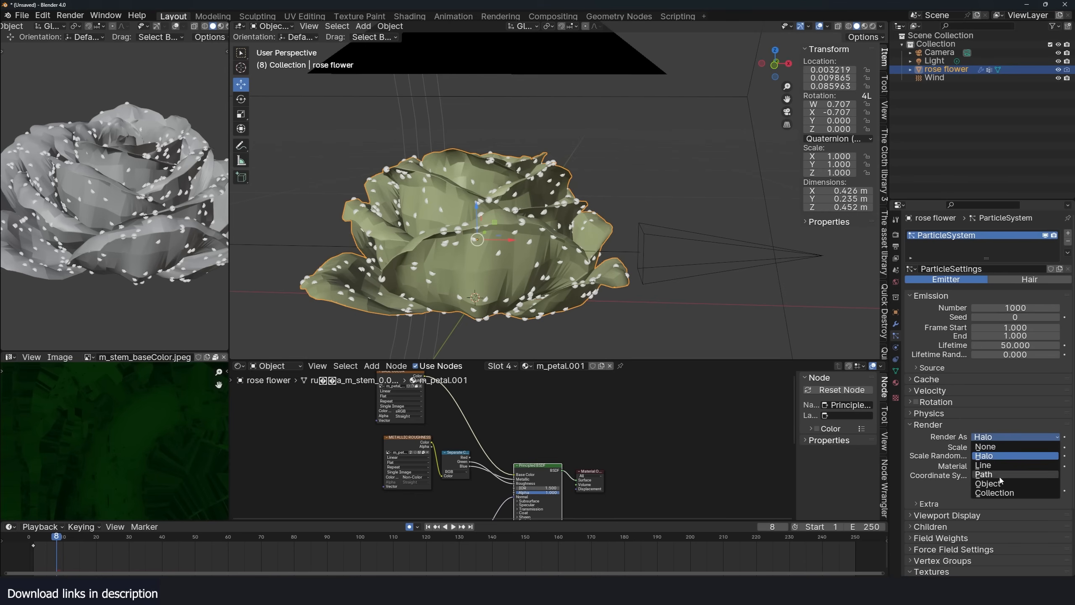
click(991, 478)
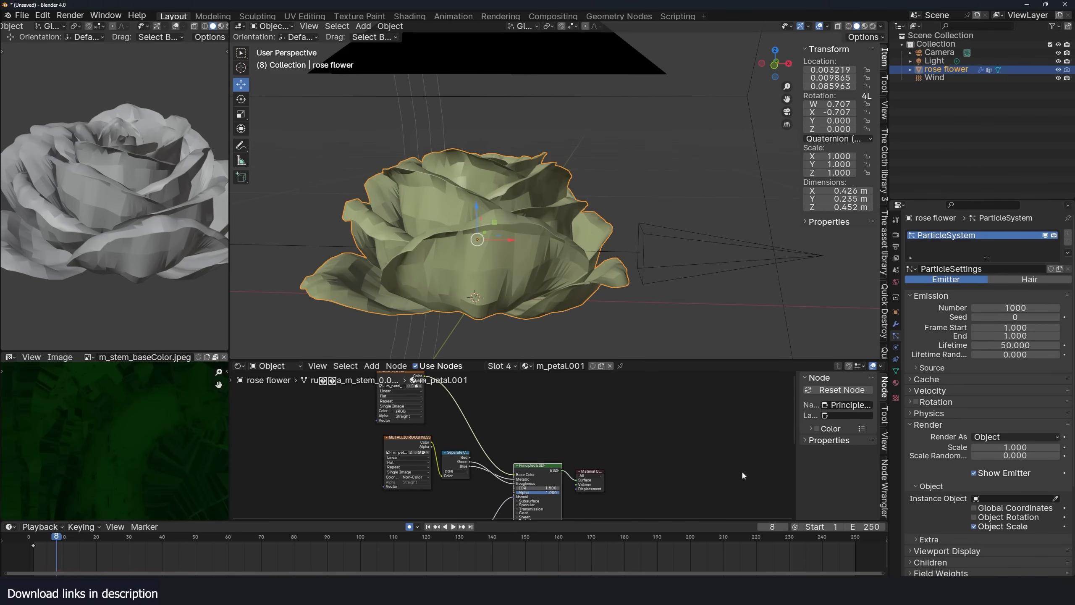
drag(1010, 460, 974, 459)
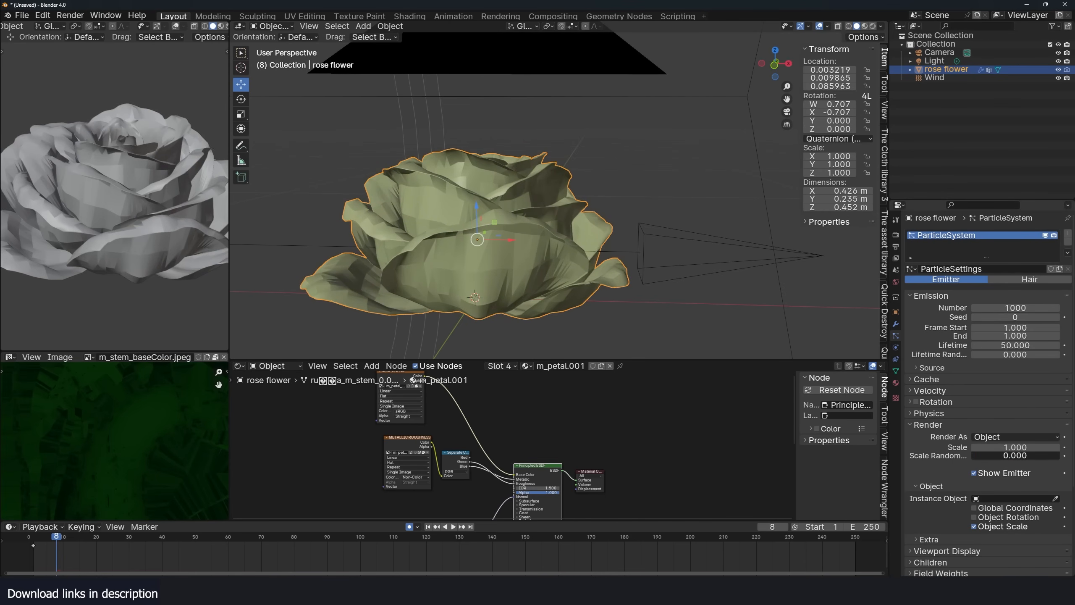
scroll(545, 264, down, 3)
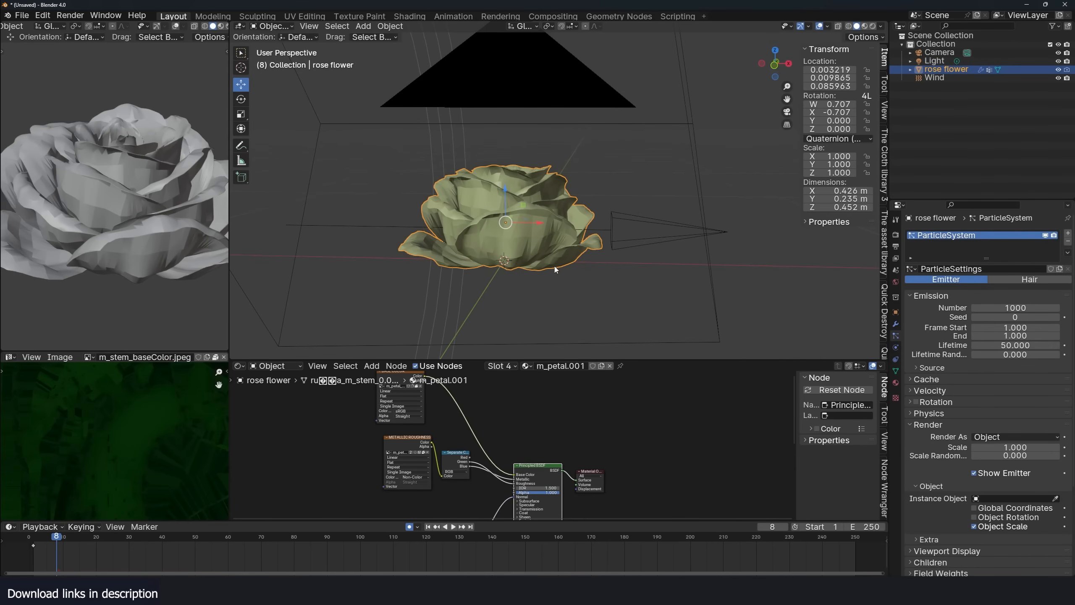
mouse_move(1015, 447)
mouse_down()
mouse_move(1045, 447)
mouse_move(1011, 447)
mouse_up()
scroll(609, 278, down, 2)
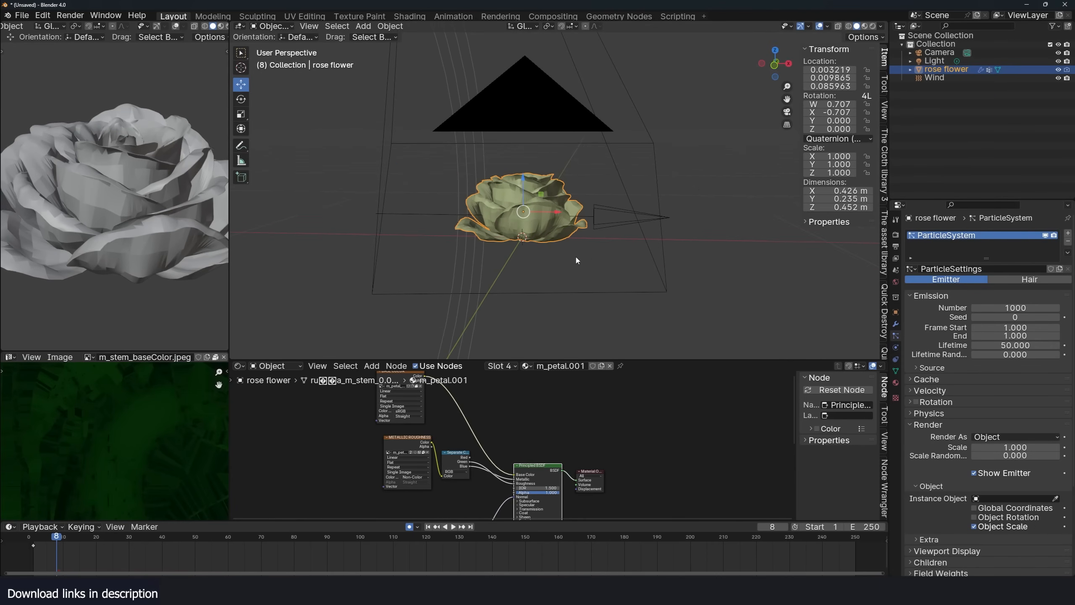
scroll(628, 258, down, 2)
- Create a texture named size for the rose's particle system and set its type to Blend
scroll(978, 465, down, 5)
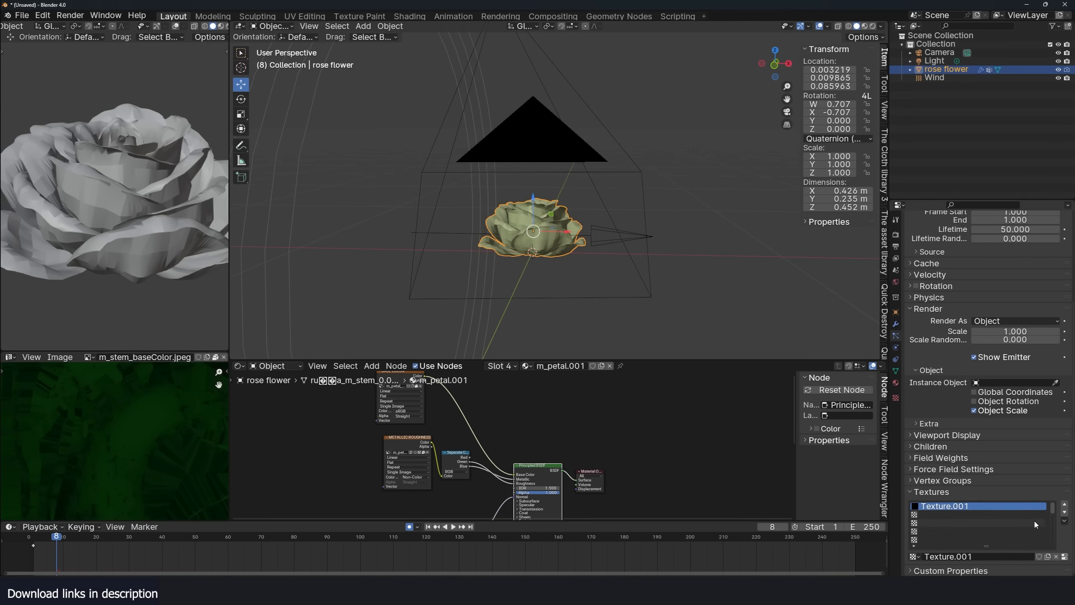
click(1047, 556)
click(1023, 556)
click(1065, 556)
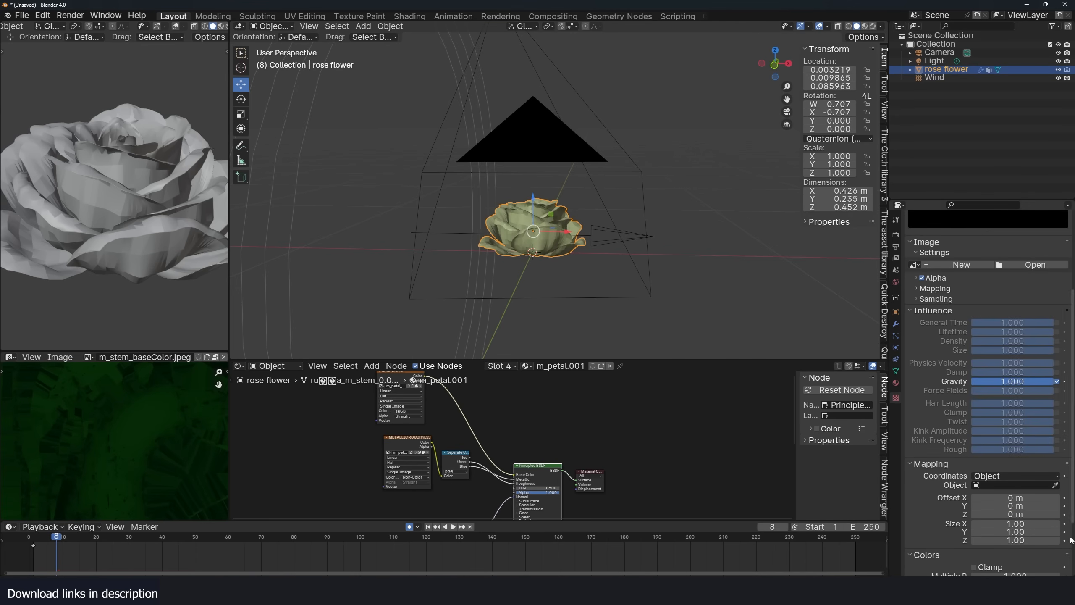
scroll(974, 273, up, 5)
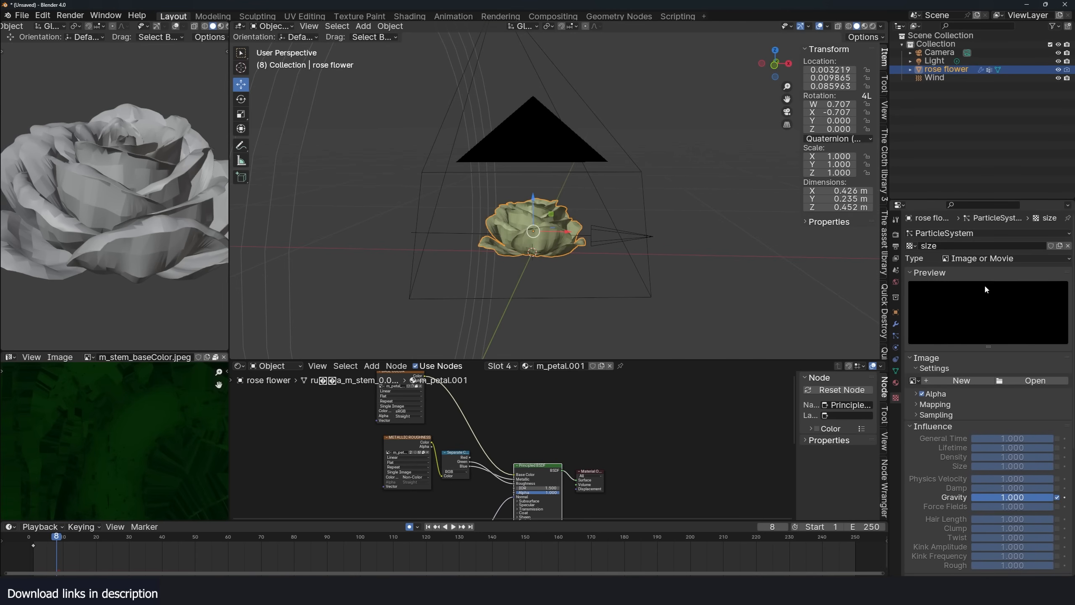
click(991, 246)
click(1004, 258)
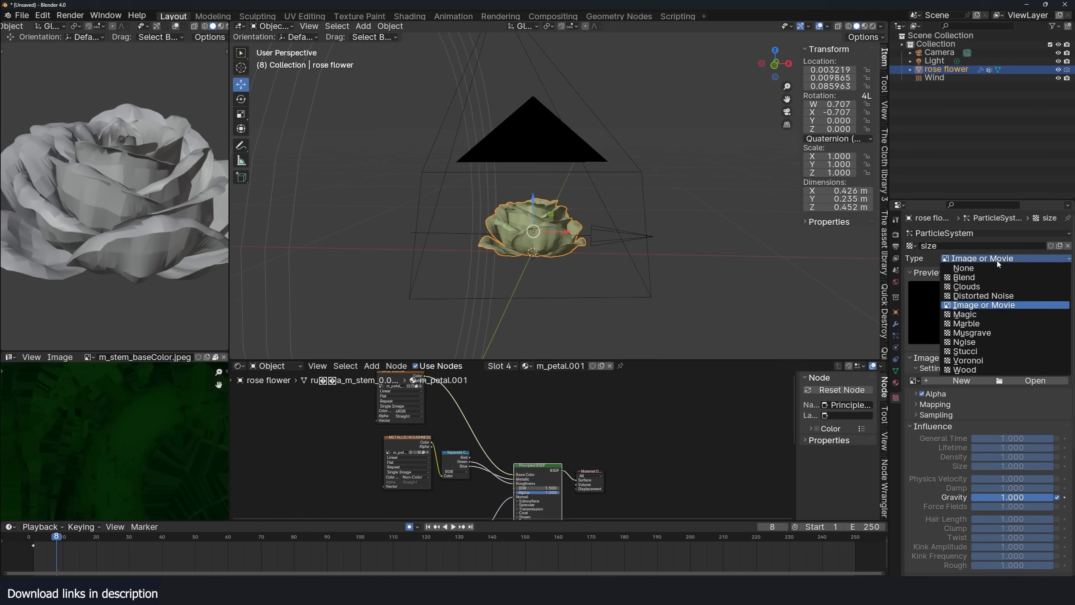
click(974, 274)
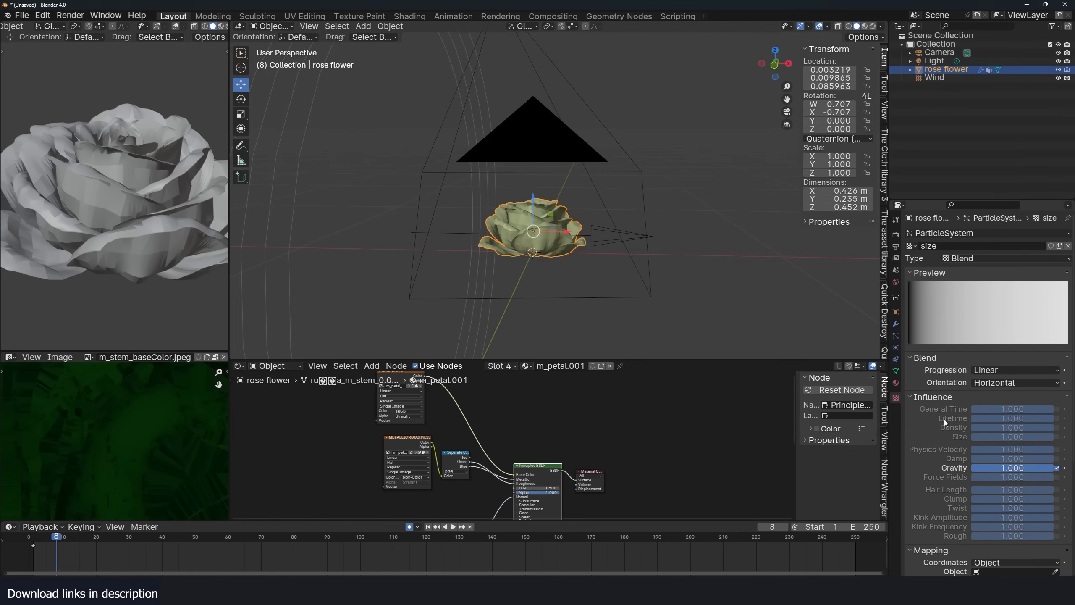
- Make the size texture influence particle Size instead of Gravity, and set its mapping coordinates to Object
click(1057, 467)
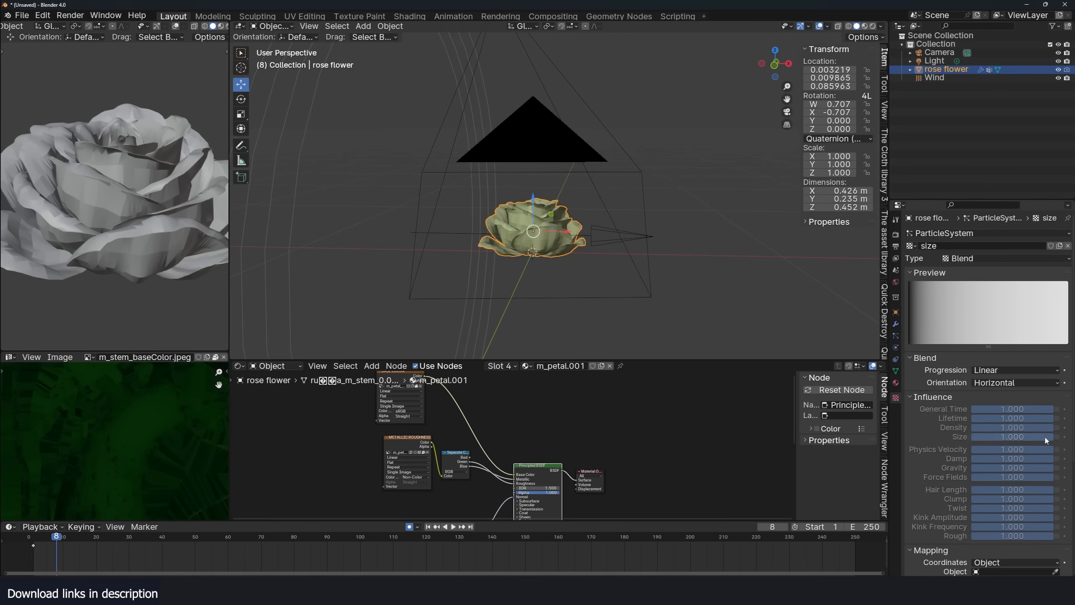
click(1058, 439)
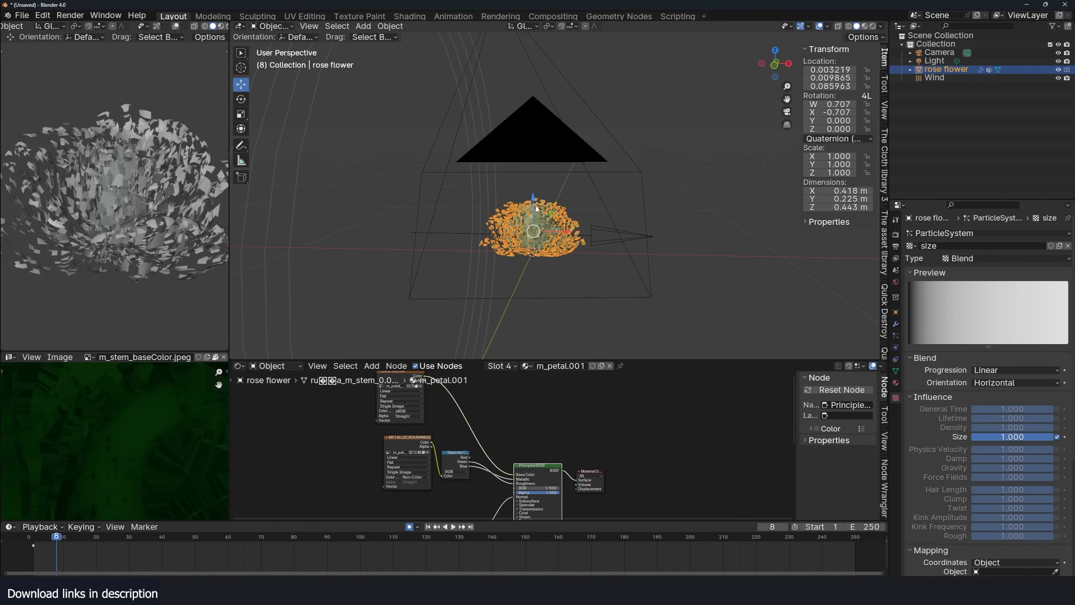
scroll(536, 209, up, 3)
click(627, 242)
mouse_move(627, 241)
middle_down()
mouse_move(674, 243)
mouse_move(629, 238)
middle_up()
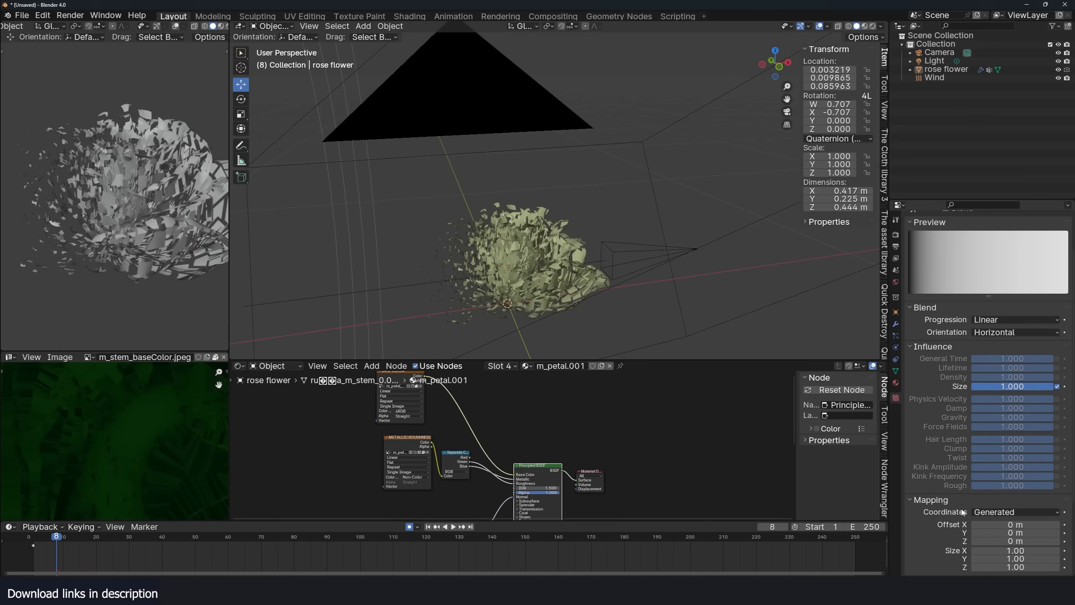
click(1007, 520)
click(1016, 541)
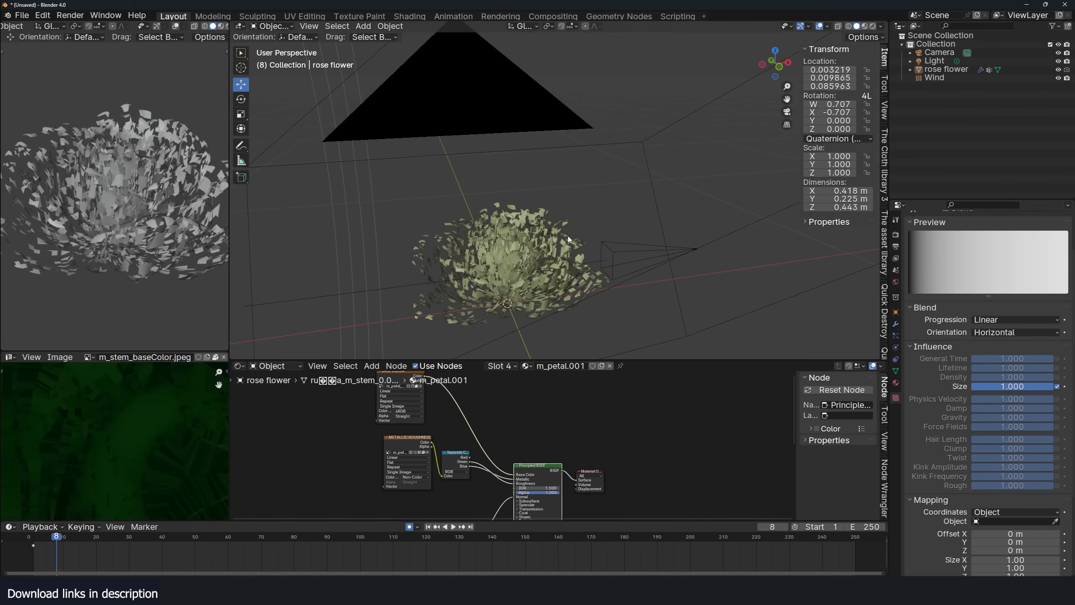
- Add a cube empty at the world origin and reduce its display size
click(630, 245)
key(shift+a)
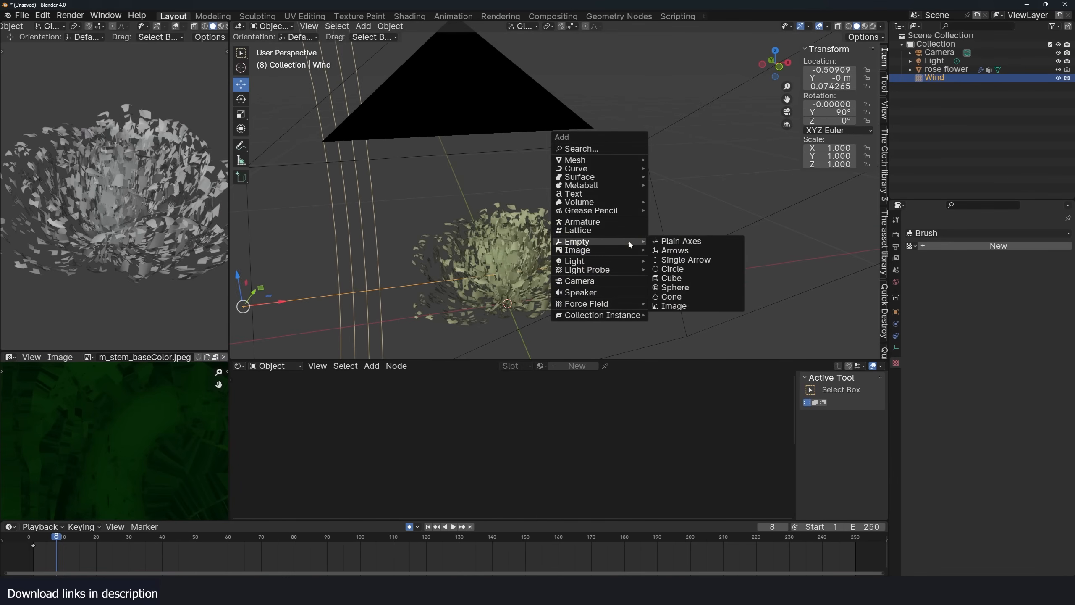
click(694, 280)
scroll(746, 271, down, 4)
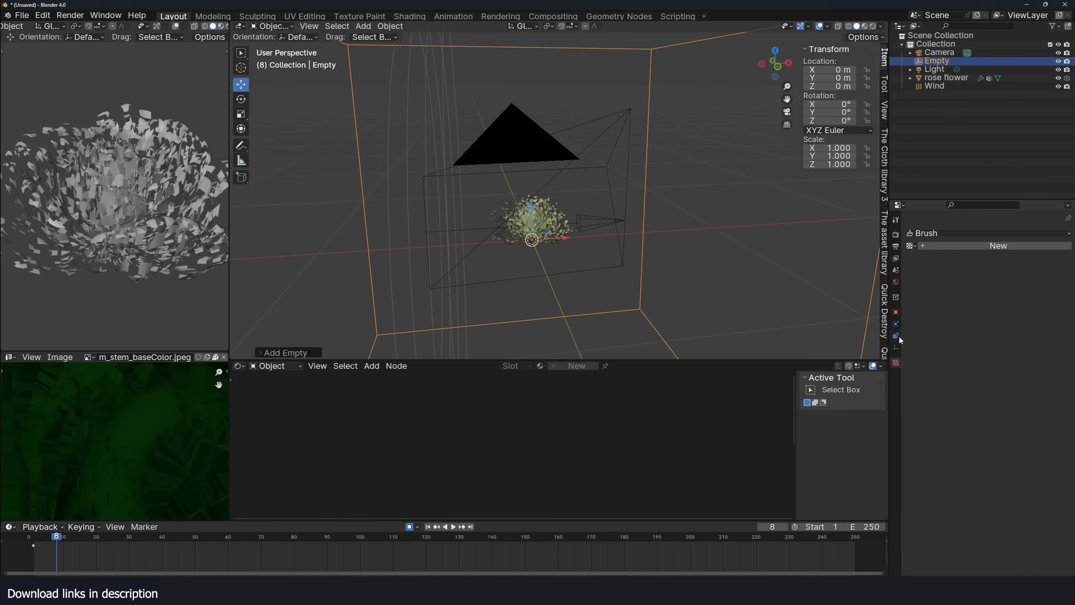
click(896, 324)
click(896, 312)
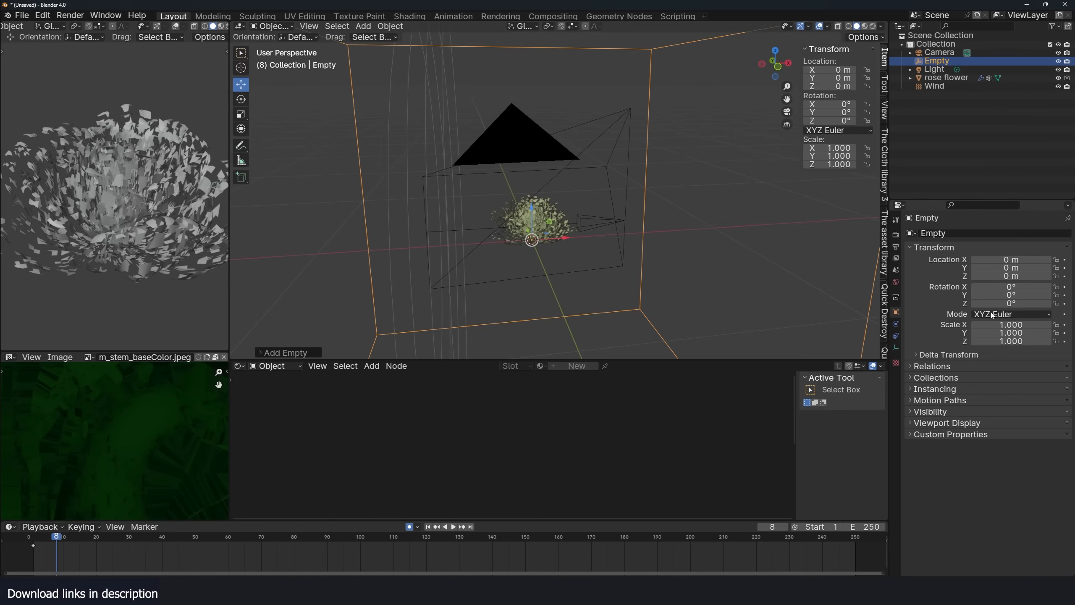
click(896, 347)
drag(1015, 256, 961, 255)
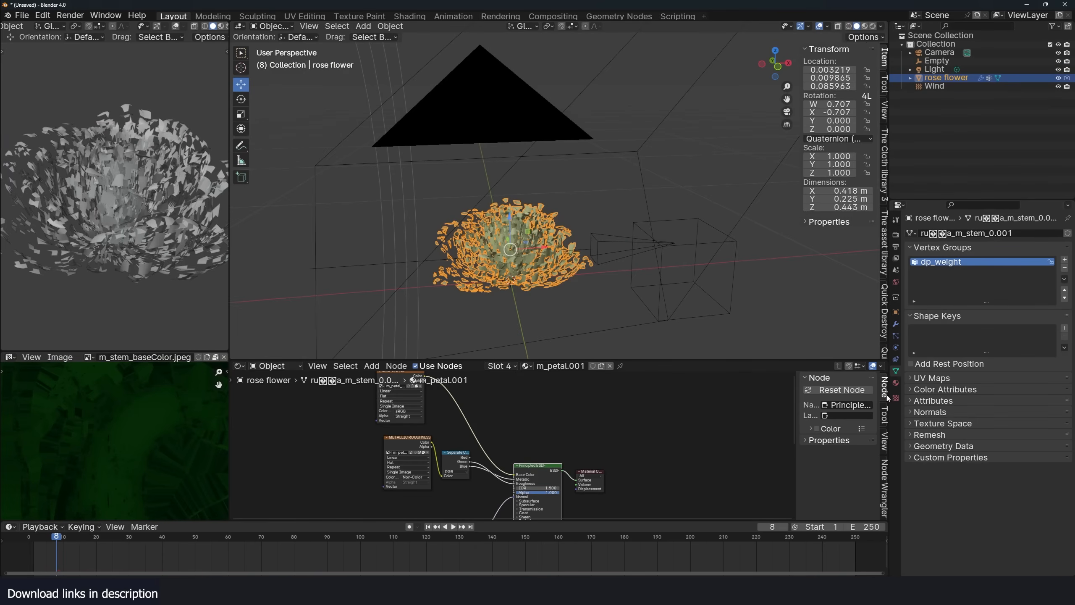
- Assign the cube empty as the size texture's mapping object and move the empty along the X axis toward the rose
click(897, 398)
scroll(1026, 402, down, 7)
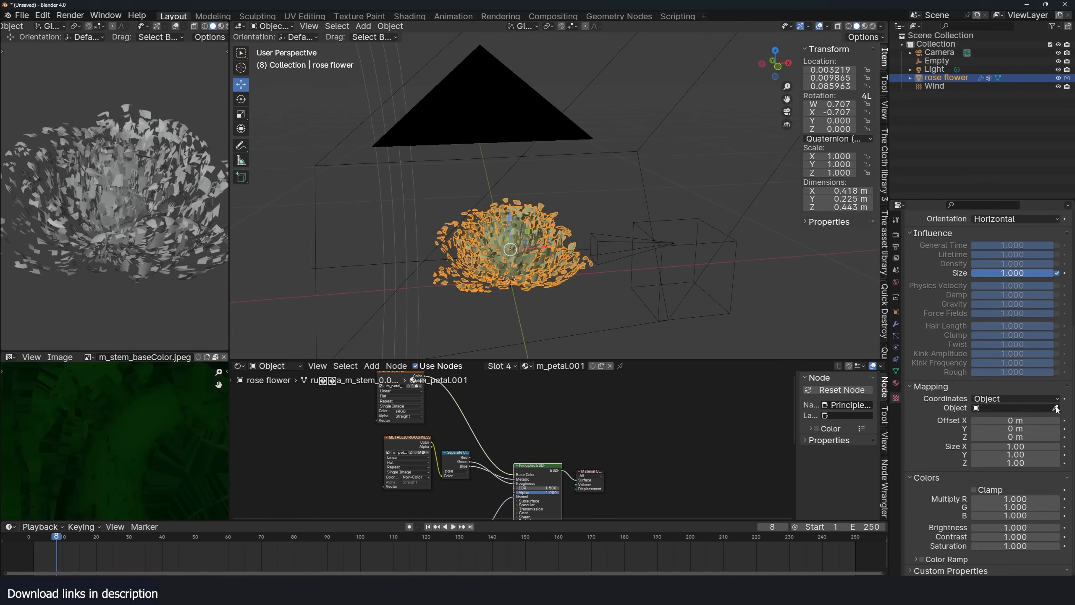
click(736, 262)
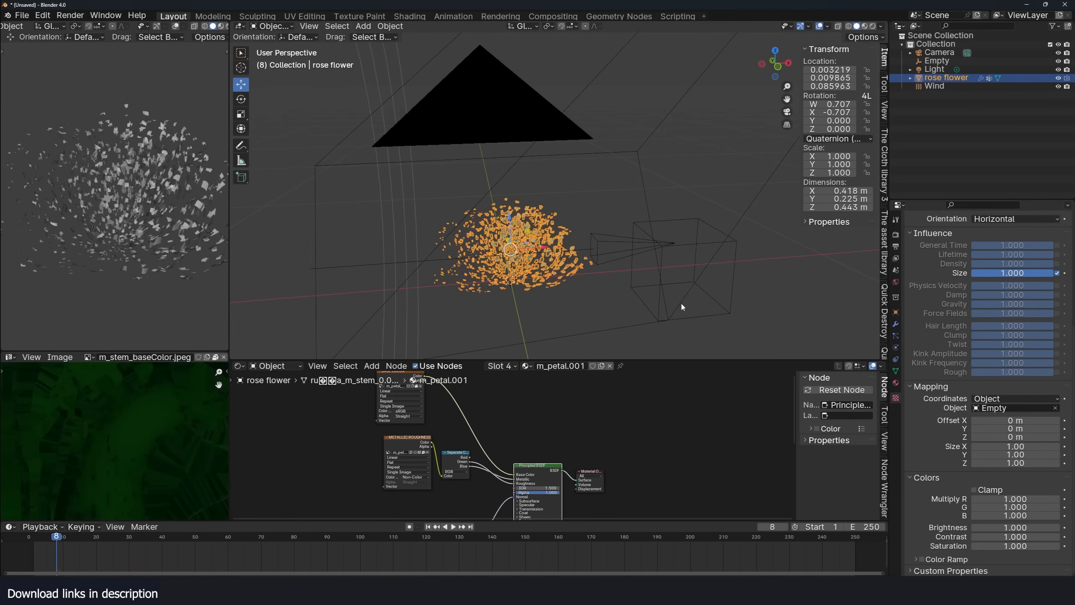
click(682, 304)
click(703, 239)
drag(699, 264, 605, 250)
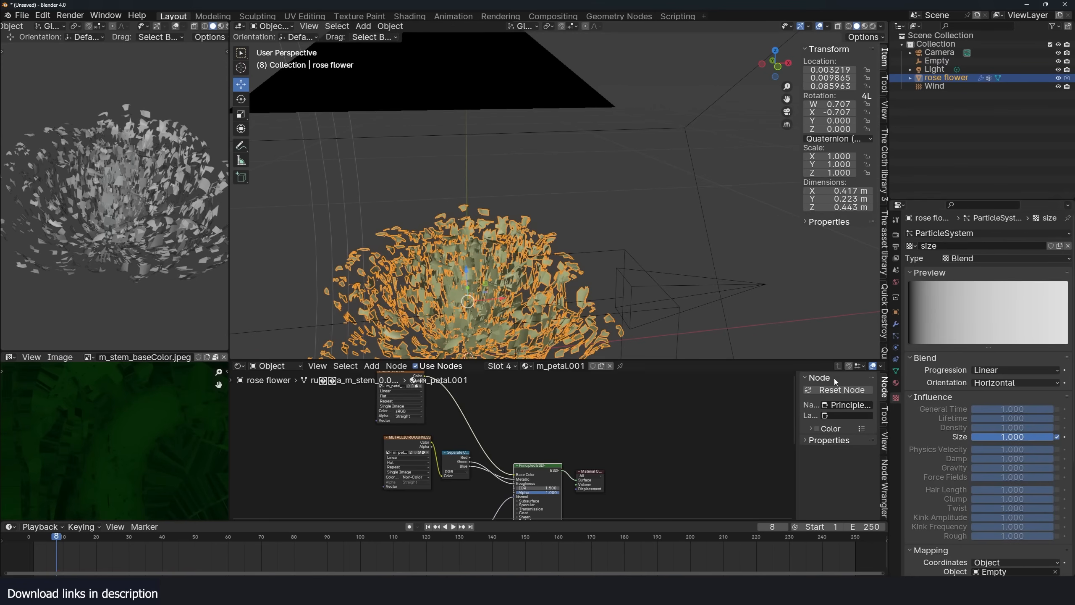
- Enable the size texture's color ramp, set the black stop to about 0.264 and bring the white stop close to it
scroll(576, 291, down, 3)
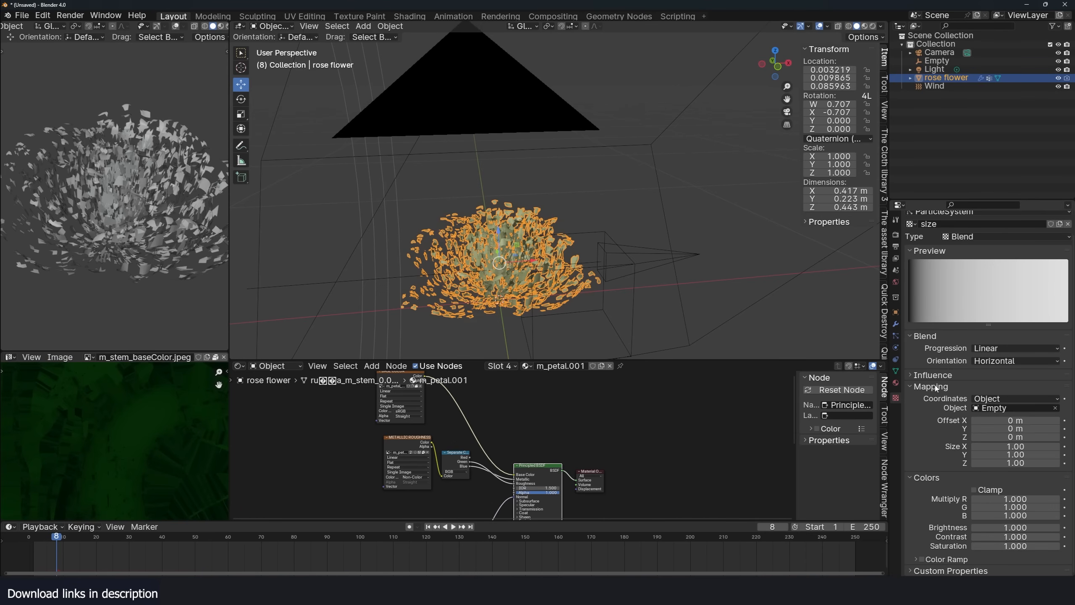
click(933, 387)
click(927, 501)
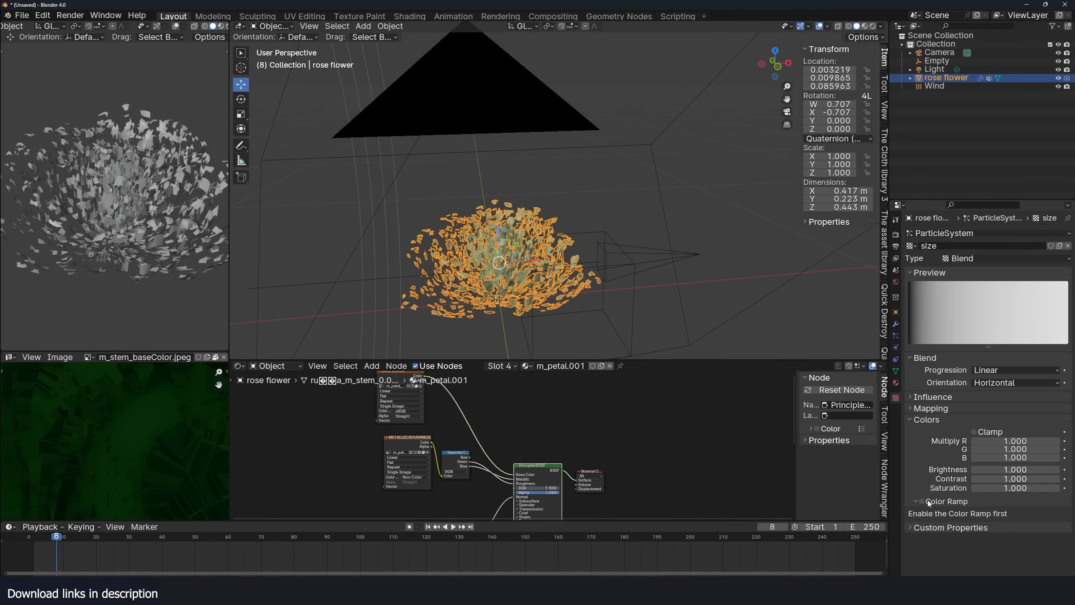
click(921, 503)
drag(931, 532, 955, 532)
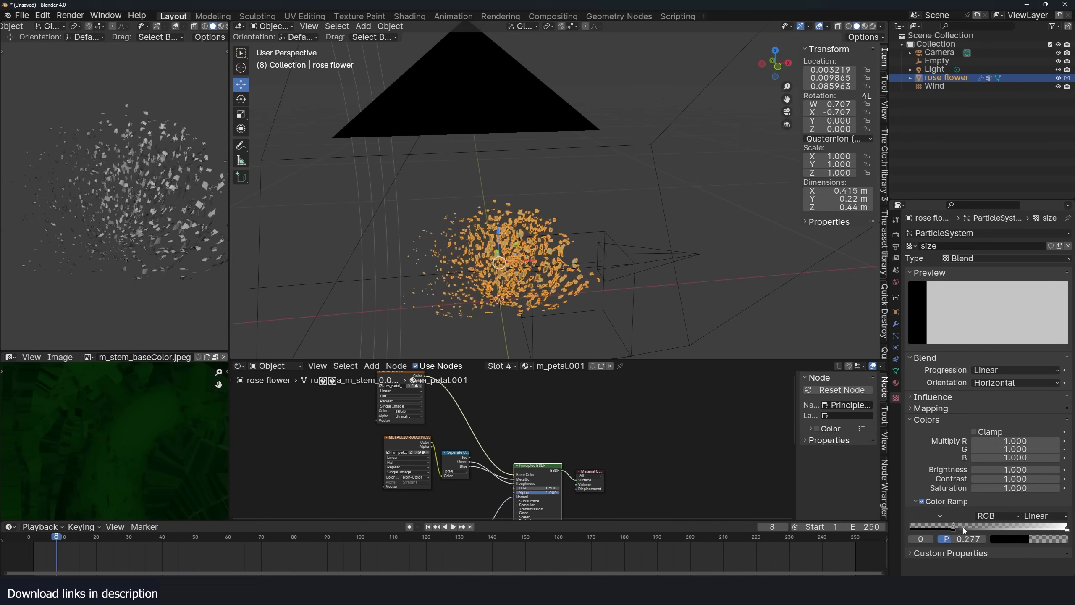
drag(1065, 530, 959, 534)
- Move the cube empty along the X axis to about 0.188 m to test the texture's effect on the fragments
click(627, 280)
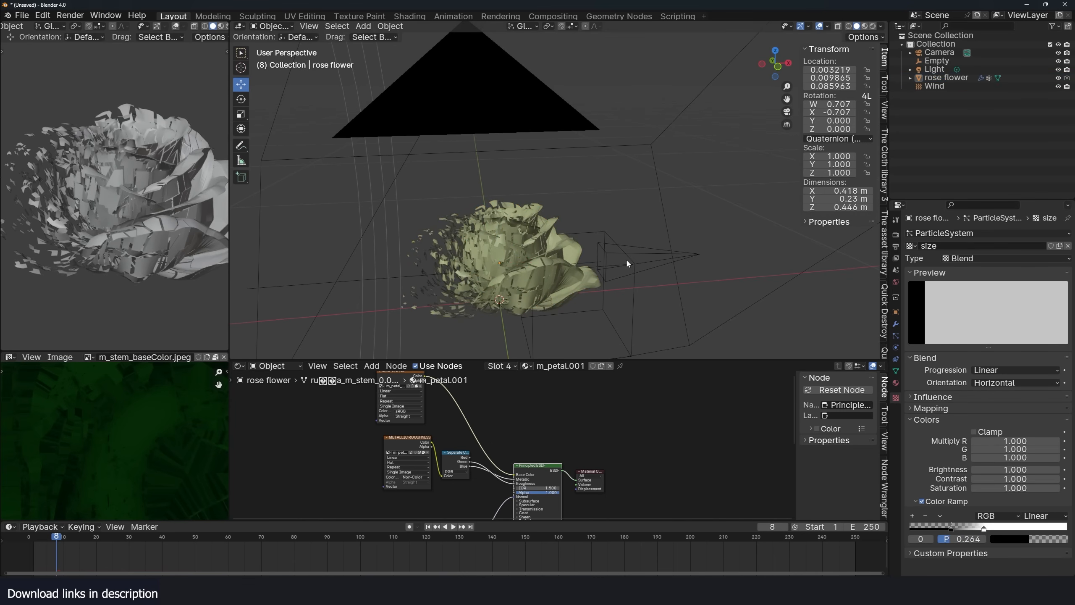
click(632, 289)
drag(587, 292, 609, 275)
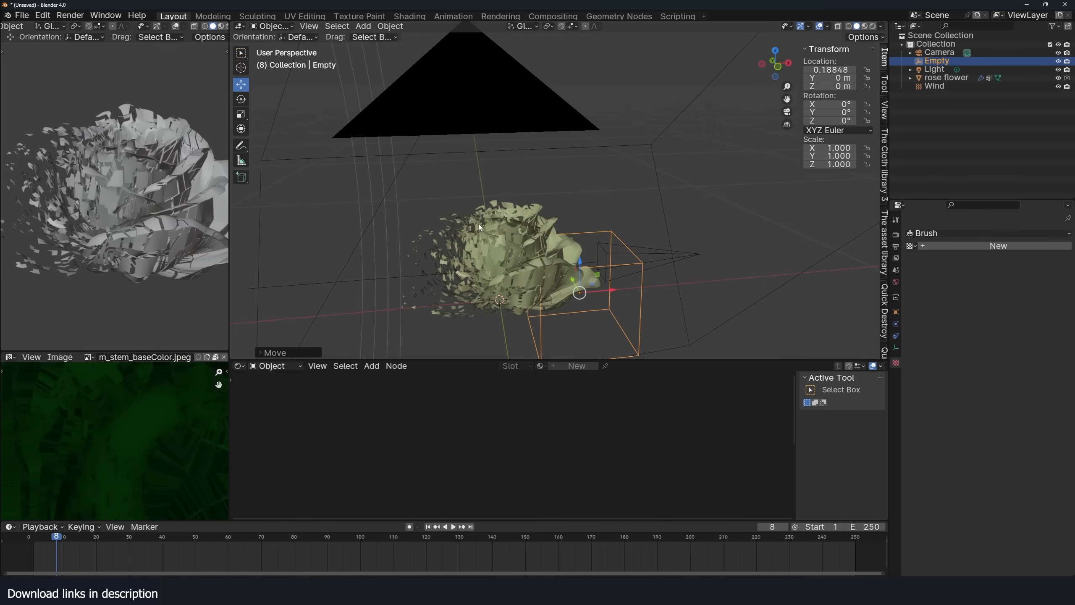
- Flip the size texture's color ramp and move the cube empty along the X axis to about -0.074 m
click(553, 226)
click(935, 517)
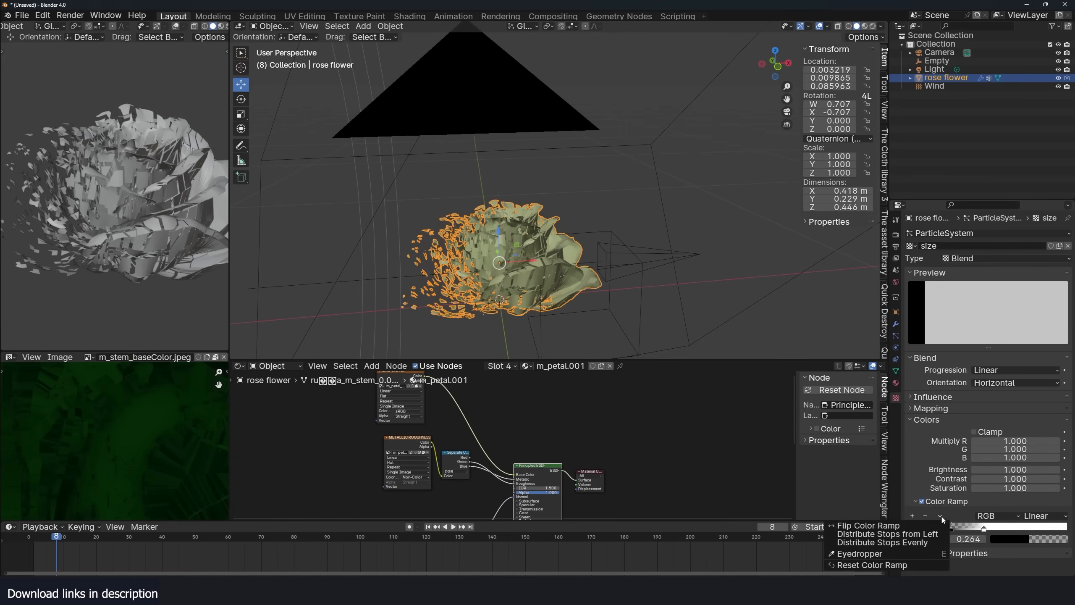
click(937, 527)
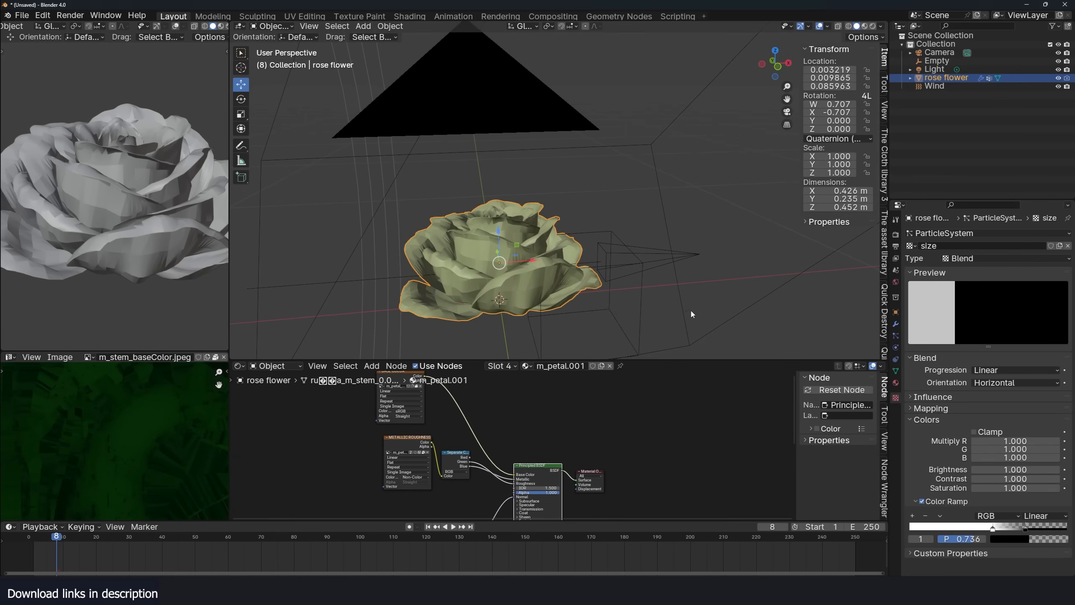
click(643, 281)
click(644, 280)
drag(603, 291, 484, 203)
click(485, 206)
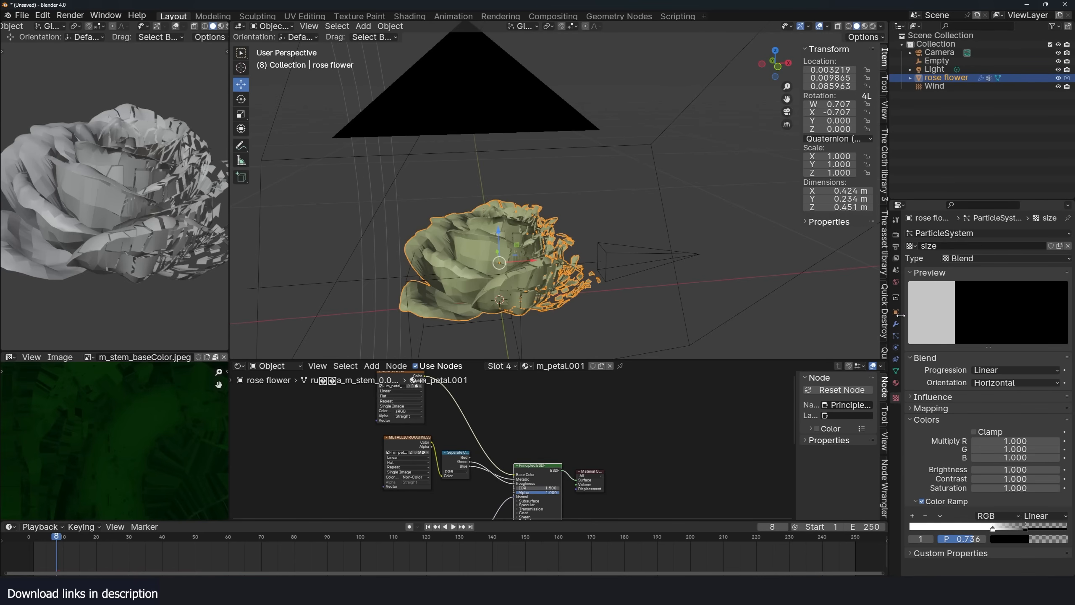
- Create a second texture in the next empty texture slot of the rose's particle system
click(896, 336)
scroll(1046, 506, down, 10)
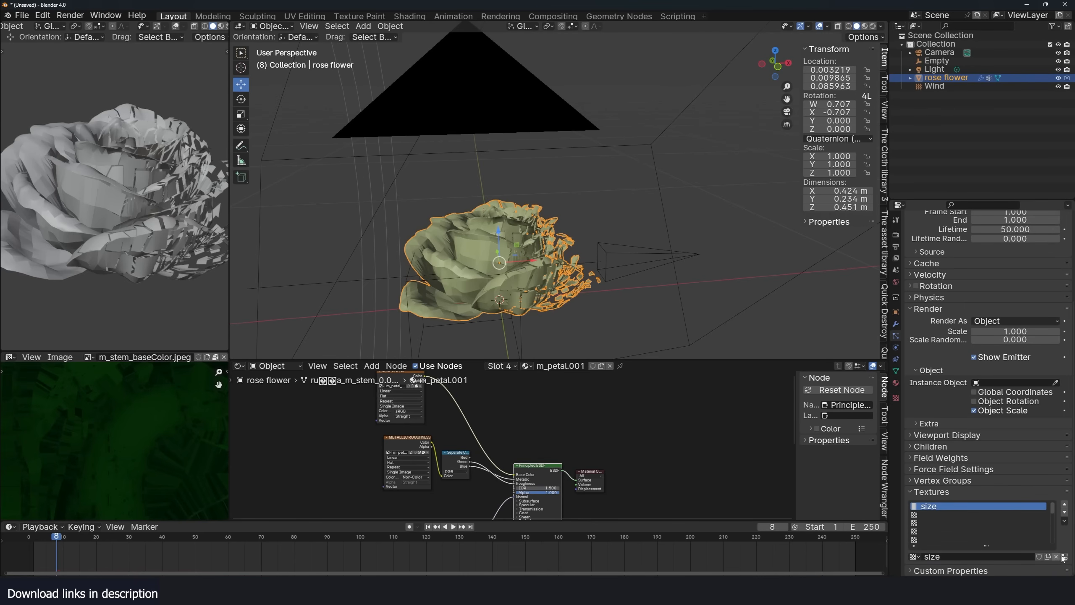
click(915, 514)
click(1017, 554)
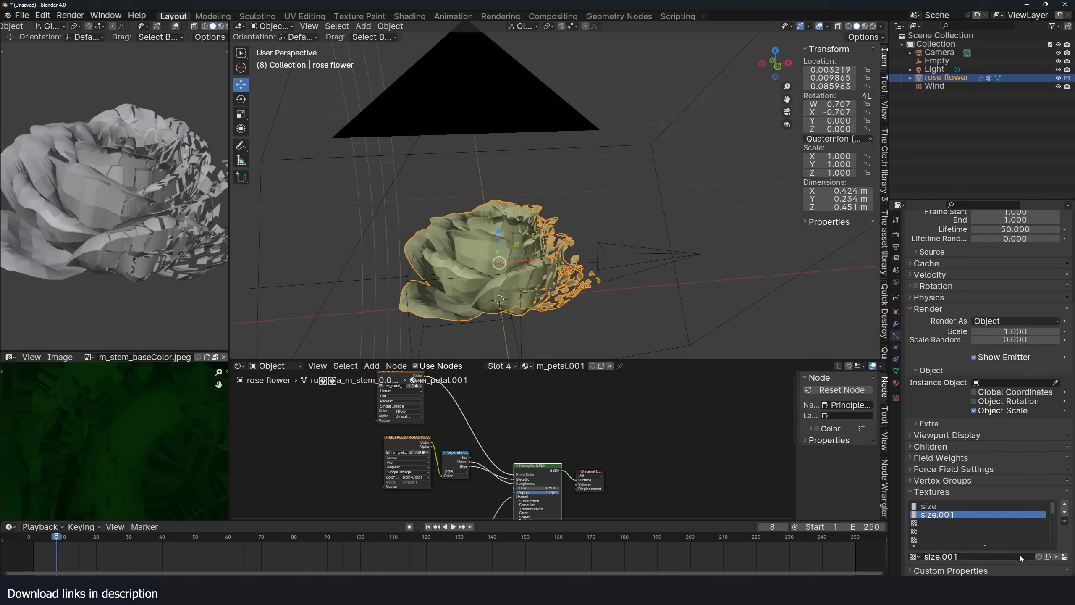
key(BackSpace)
- Animate the cube empty along the X axis with keyframes at the timeline's start and at frame 60, ending at about -0.609 m
click(499, 282)
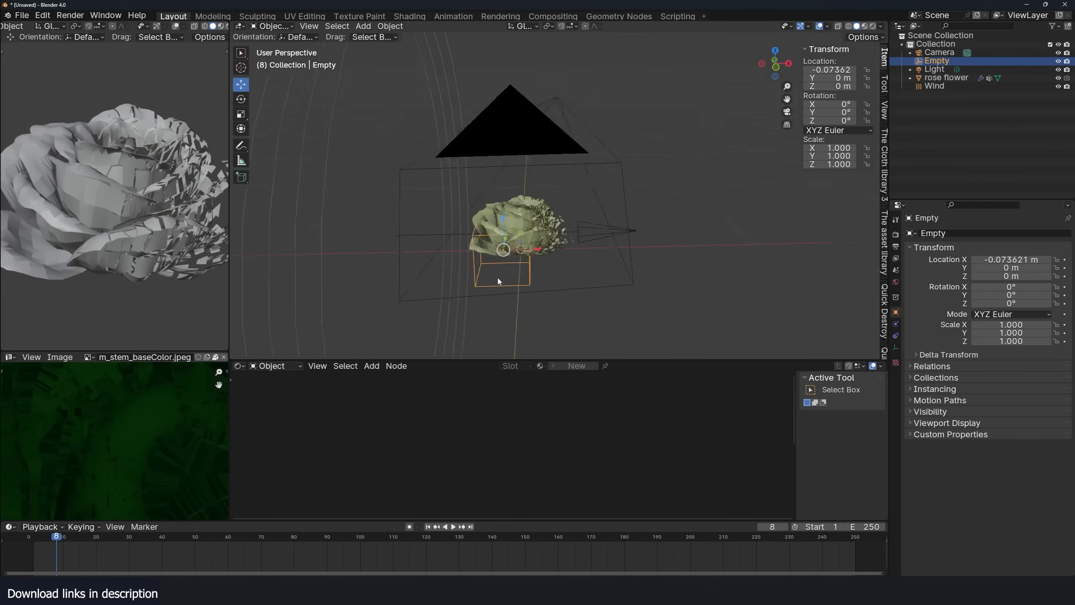
scroll(531, 252, up, 2)
middle_drag(526, 270, 409, 283)
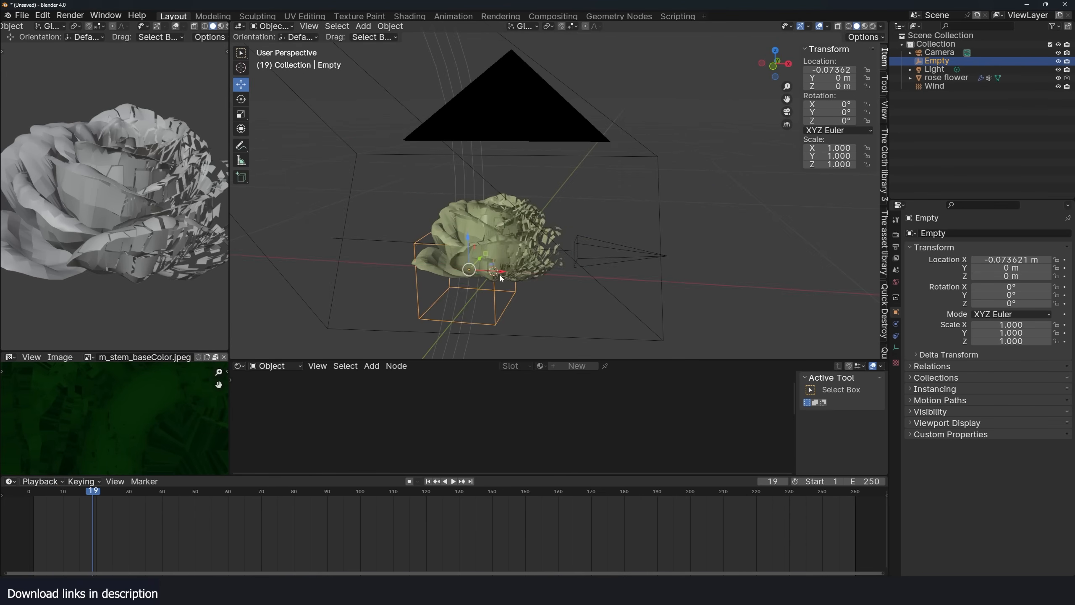
key(g)
key(x)
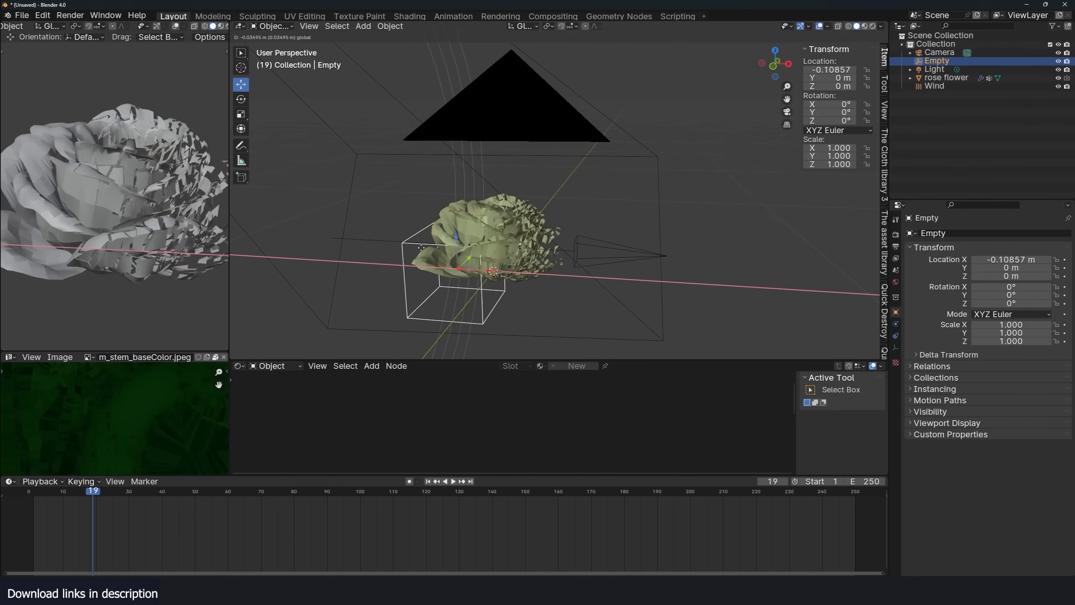
drag(673, 293, 327, 254)
key(shift+Left)
key(i)
click(227, 520)
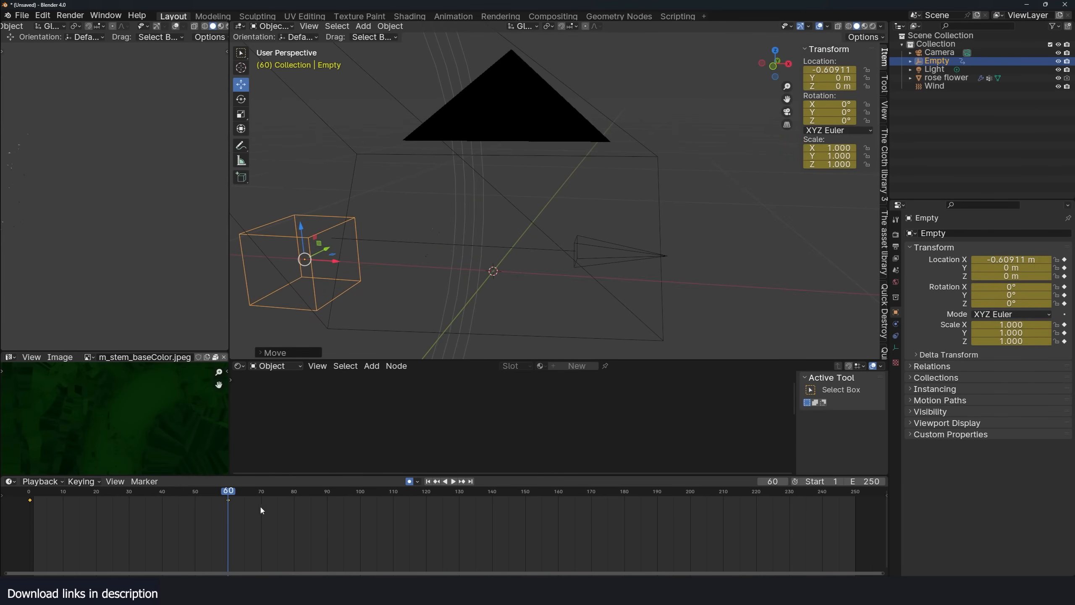
- Play the animation from the start to preview the rose breaking up as the cube empty moves
click(56, 514)
key(space)
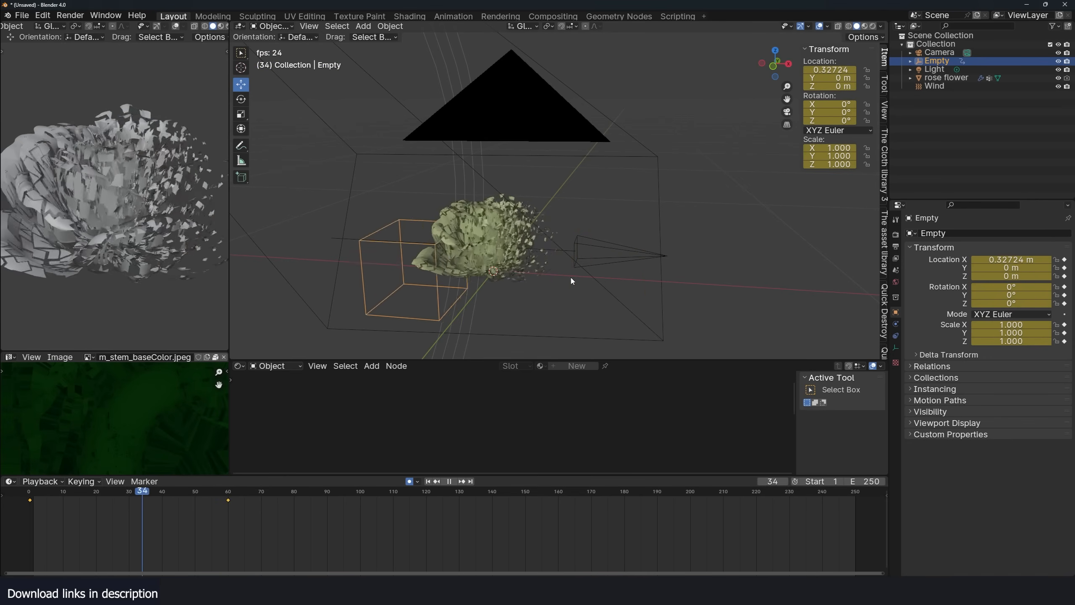
key(Escape)
- Select the rose and open the settings of the wind texture in its particle system
click(508, 240)
click(896, 335)
scroll(929, 422, down, 5)
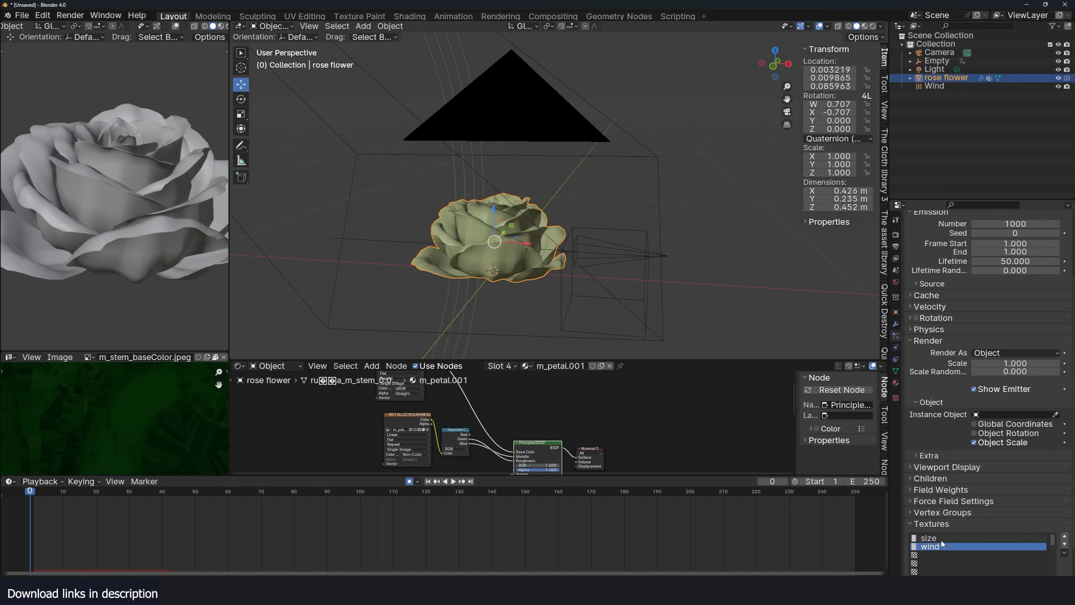
scroll(940, 540, down, 1)
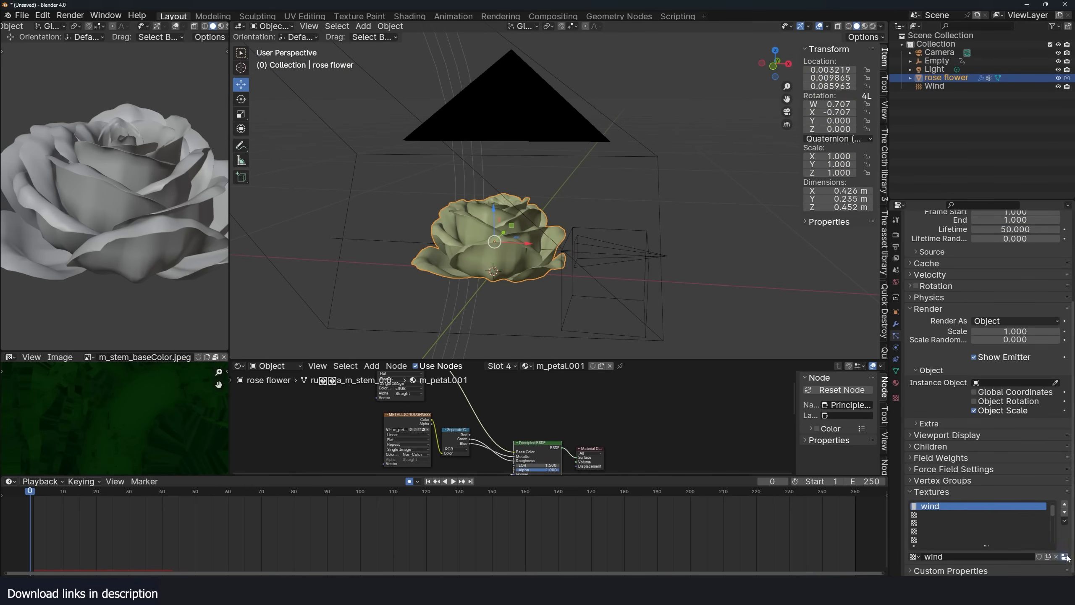
click(1066, 557)
middle_drag(660, 317, 556, 256)
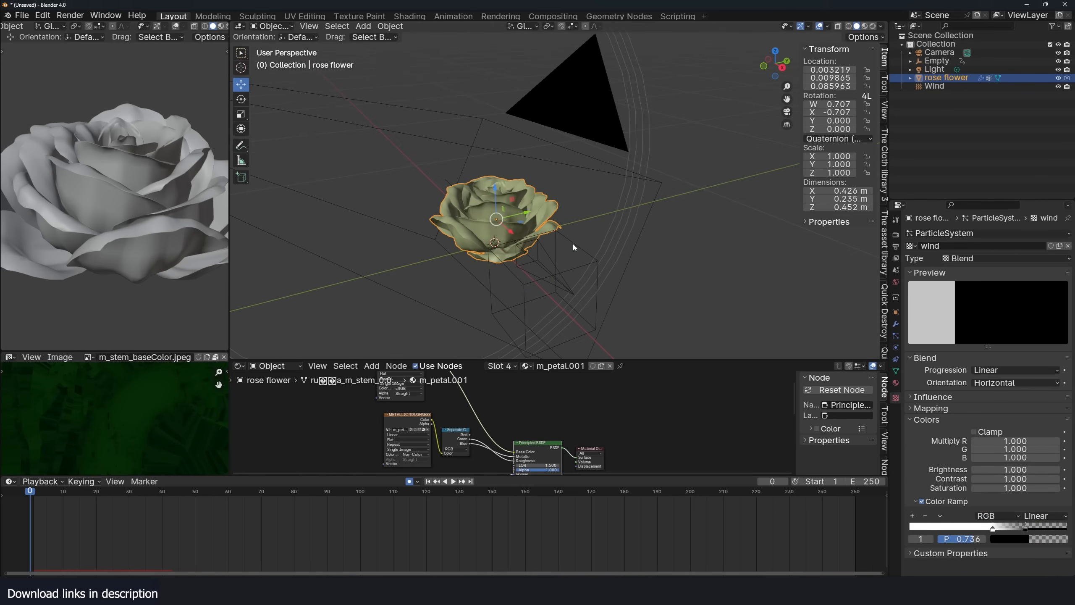
- Duplicate the animated cube empty and move the copy along the Y axis to about -0.353 m
click(528, 268)
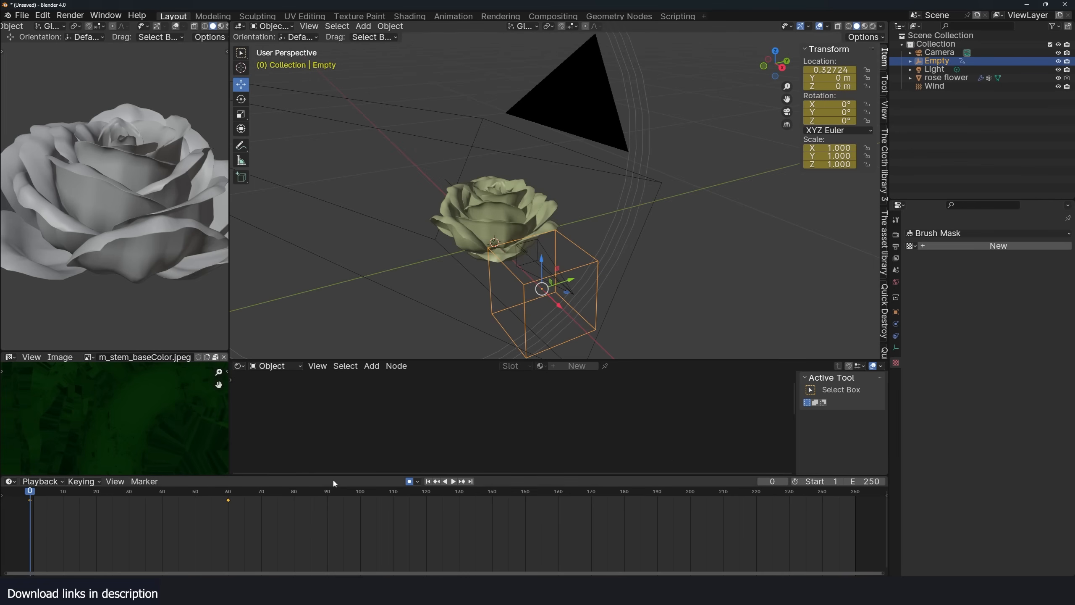
drag(338, 474, 338, 459)
key(shift+d)
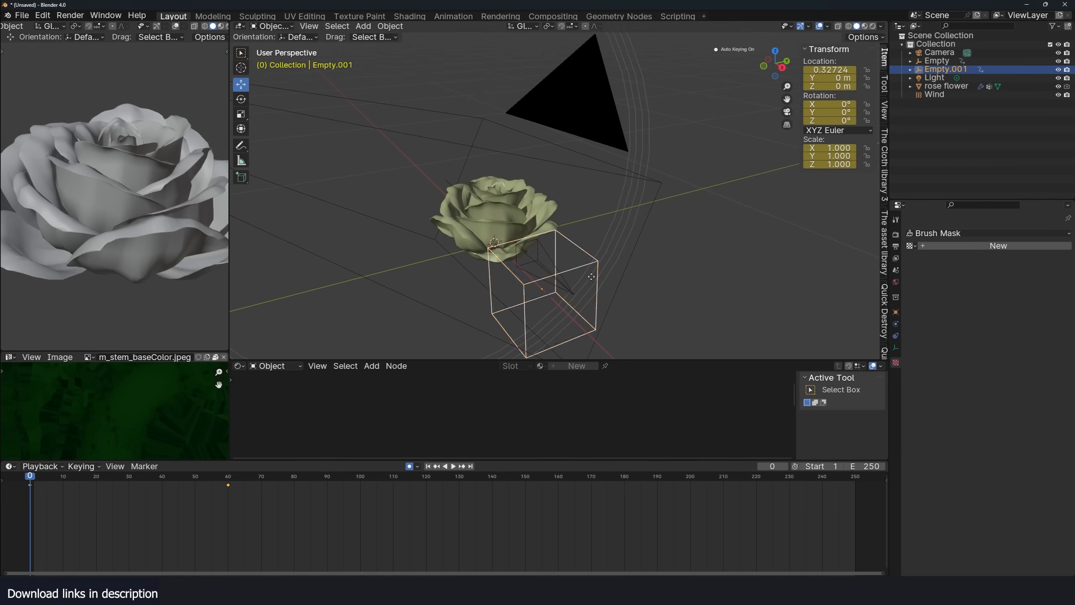
right_click(639, 239)
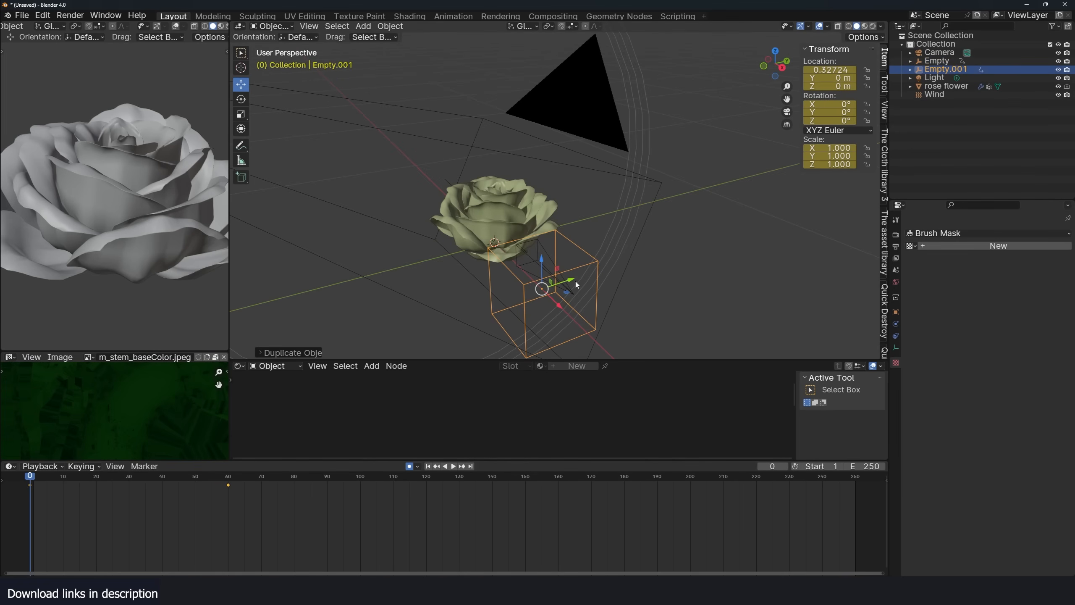
drag(574, 283, 469, 311)
- Play the animation to check that the duplicated empty moves alongside the original one
key(space)
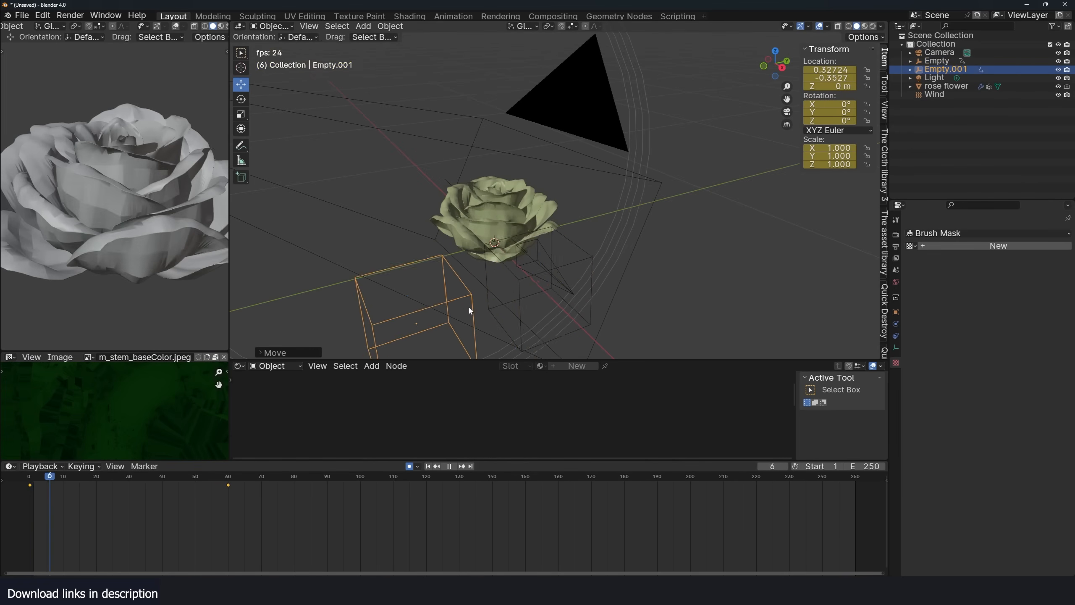
key(Escape)
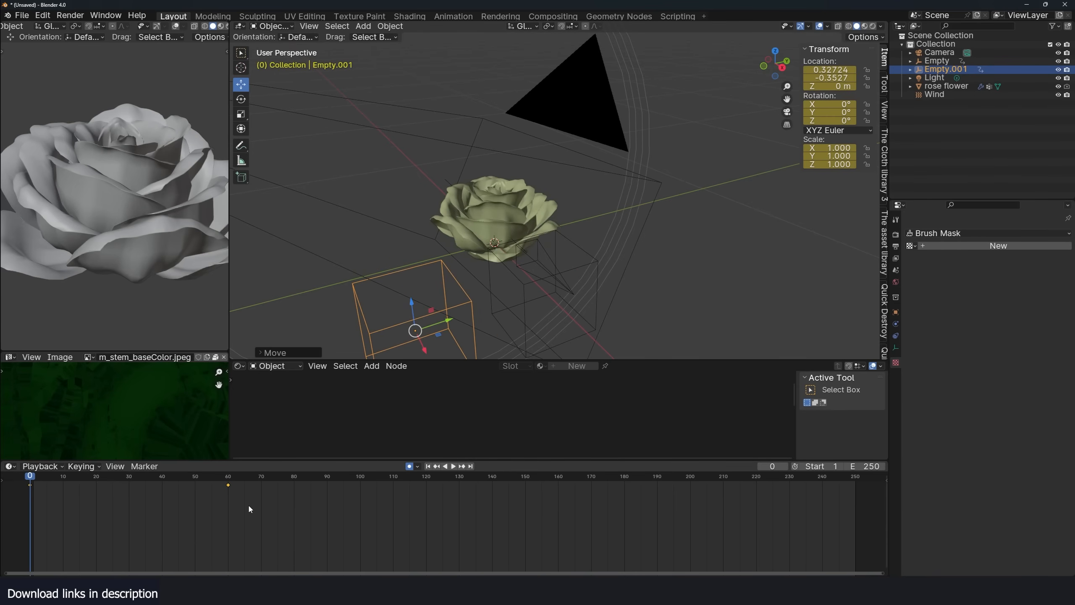
key(Up)
drag(476, 183, 243, 493)
click(31, 478)
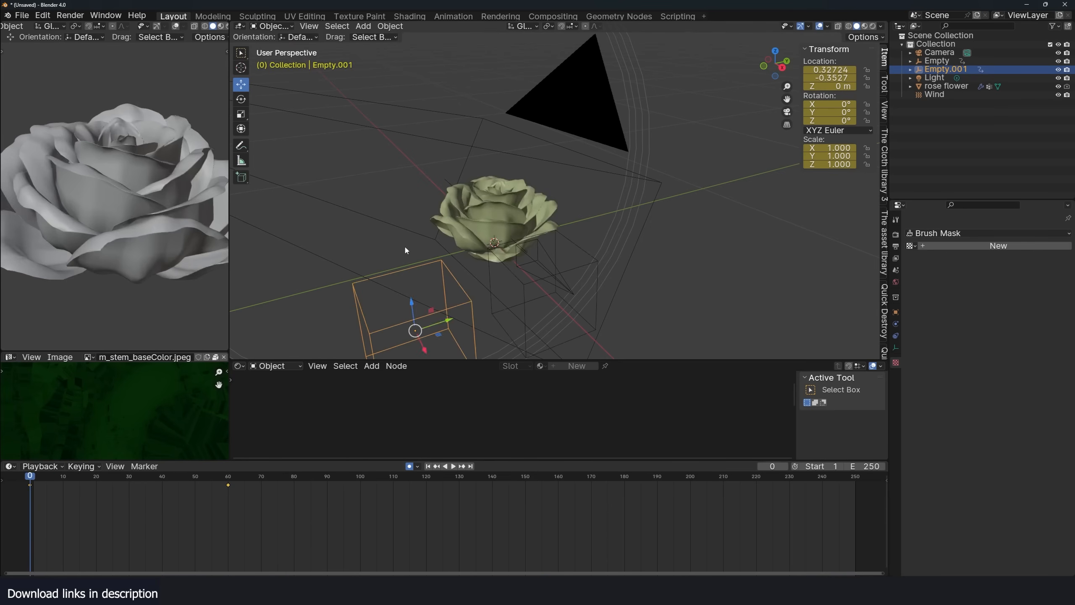
key(space)
key(Escape)
- Display the duplicated empty as a Sphere and preview its movement
click(896, 347)
click(1015, 245)
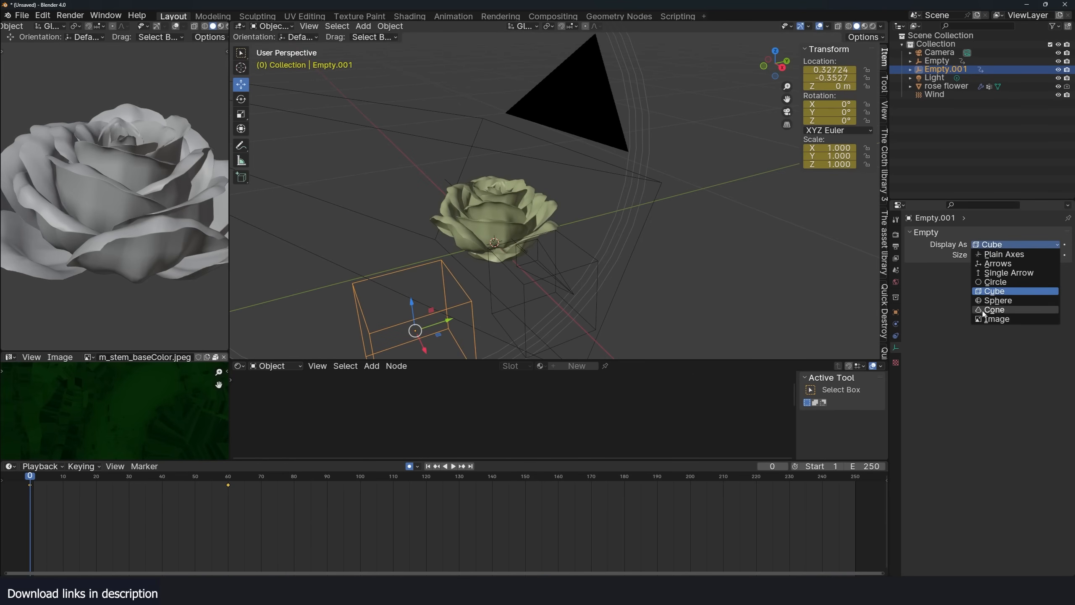
click(1003, 301)
mouse_move(572, 238)
middle_down()
mouse_move(642, 243)
mouse_move(576, 257)
mouse_move(545, 244)
middle_up()
key(space)
key(Escape)
- Map the rose's wind texture with Object coordinates, using the sphere empty as its object, and preview the animation
click(550, 249)
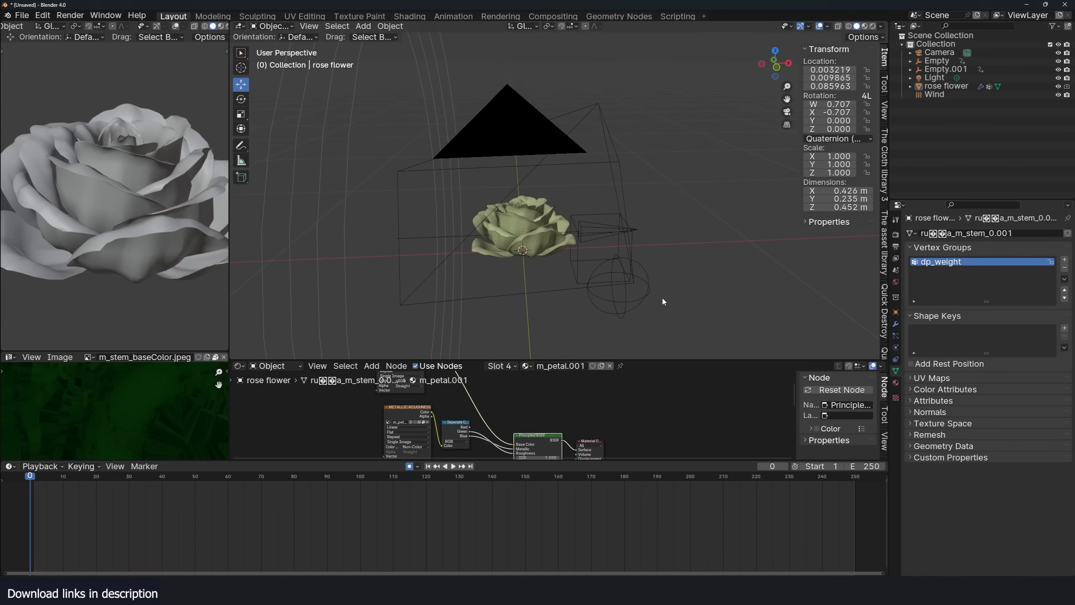
click(646, 305)
click(518, 234)
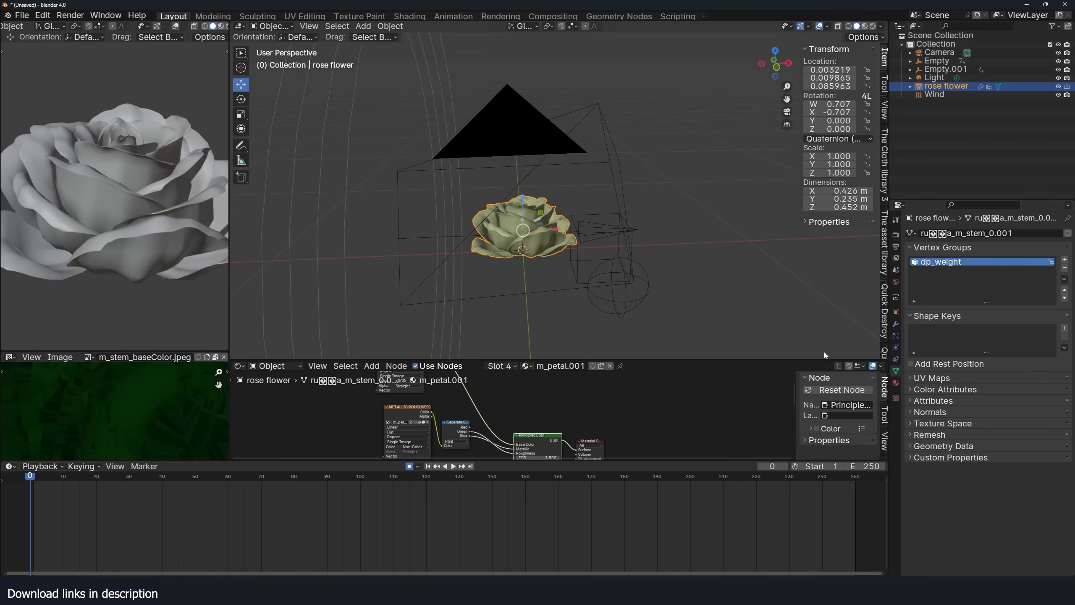
click(895, 397)
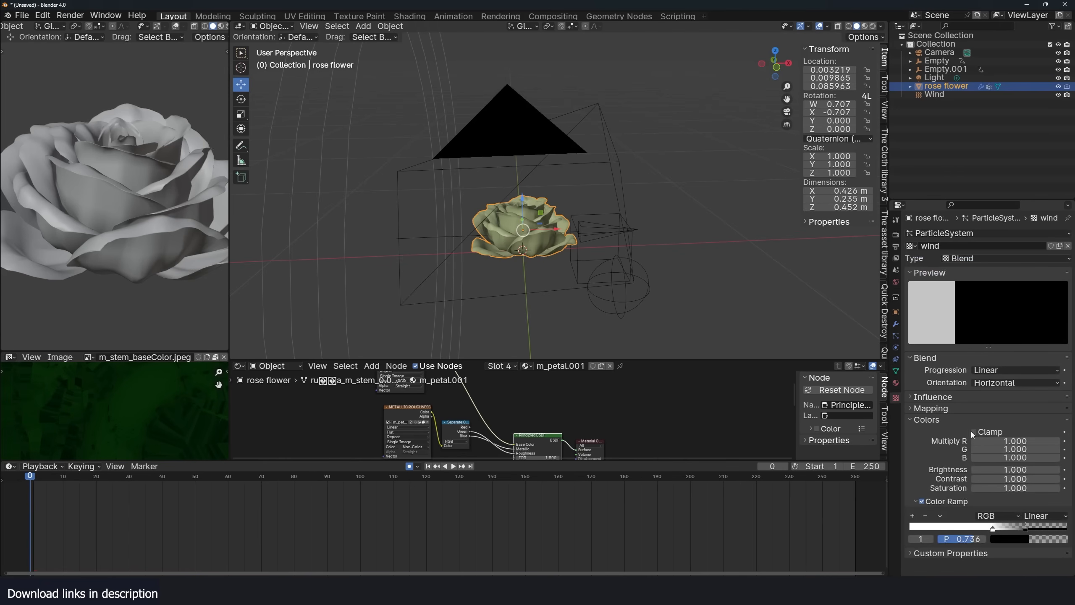
ctrl+click(954, 407)
click(1015, 420)
click(1015, 440)
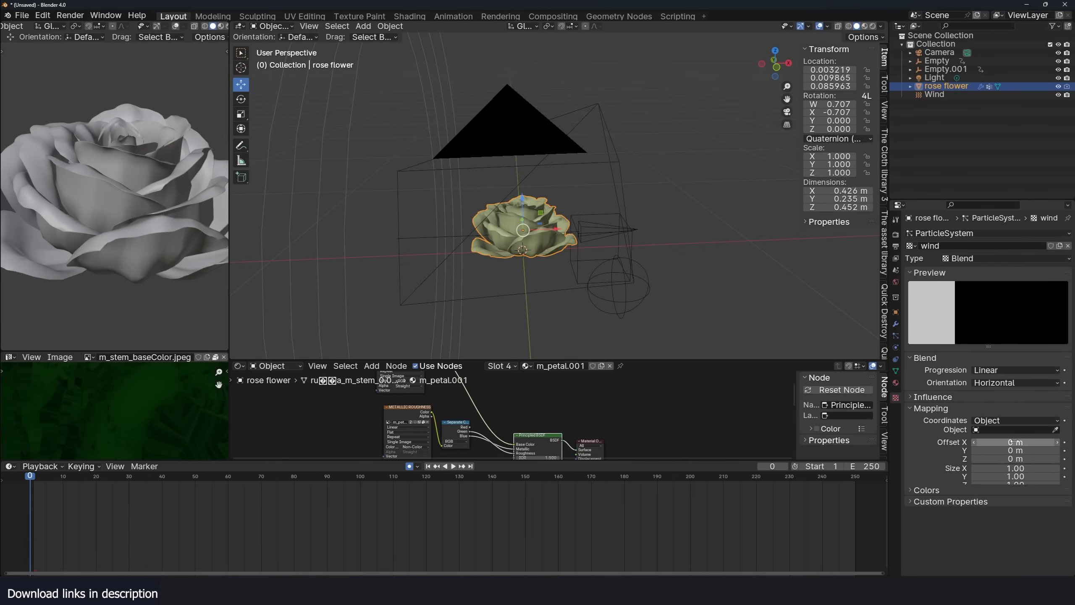
click(638, 308)
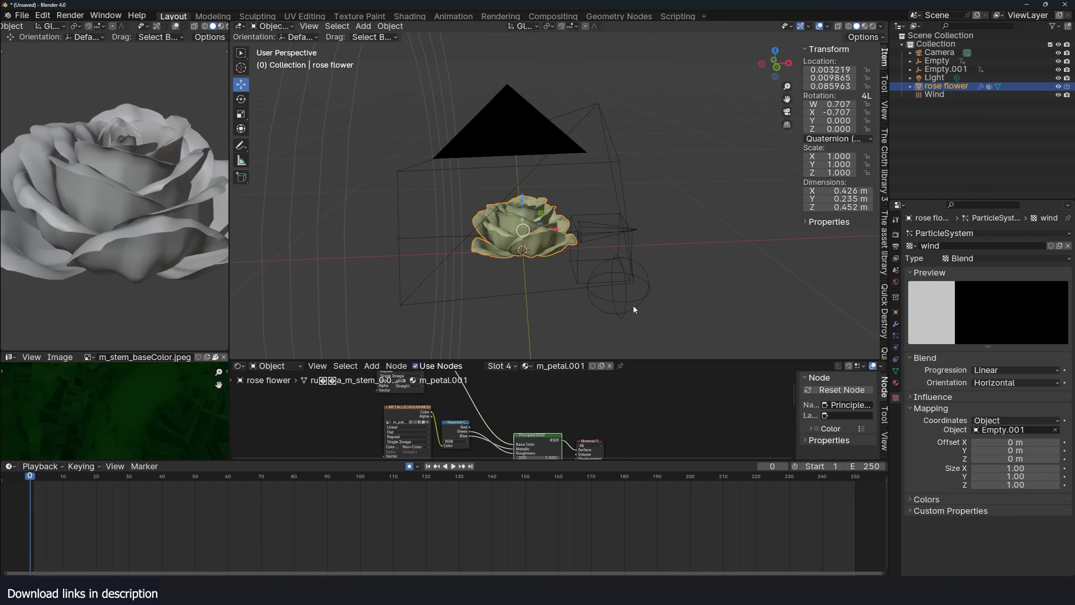
key(space)
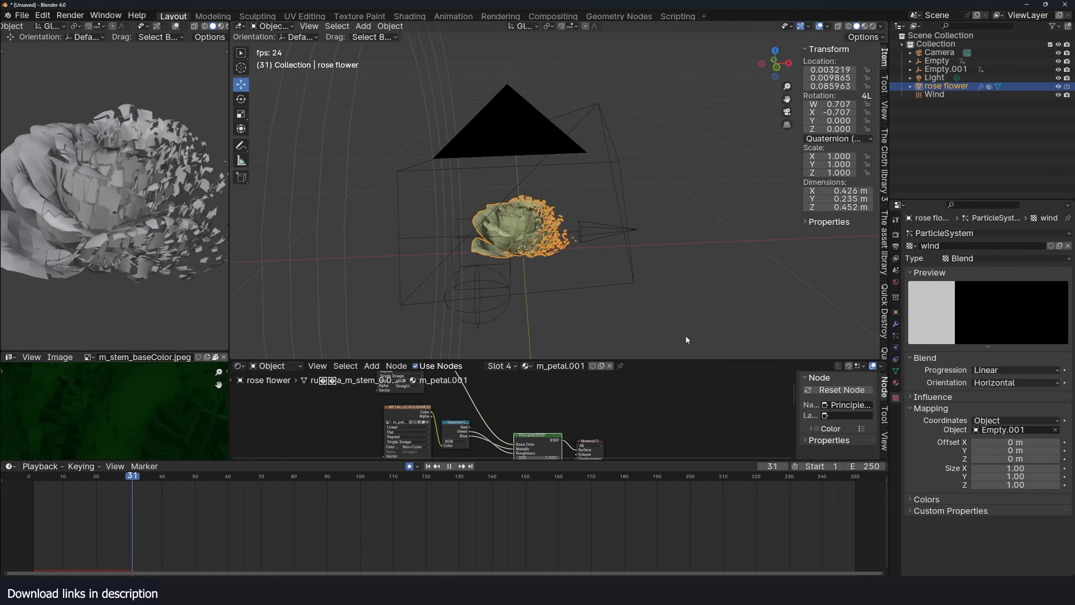
key(Escape)
- Enable Force Fields as the wind texture's influence and play the animation to preview it
click(931, 408)
click(933, 396)
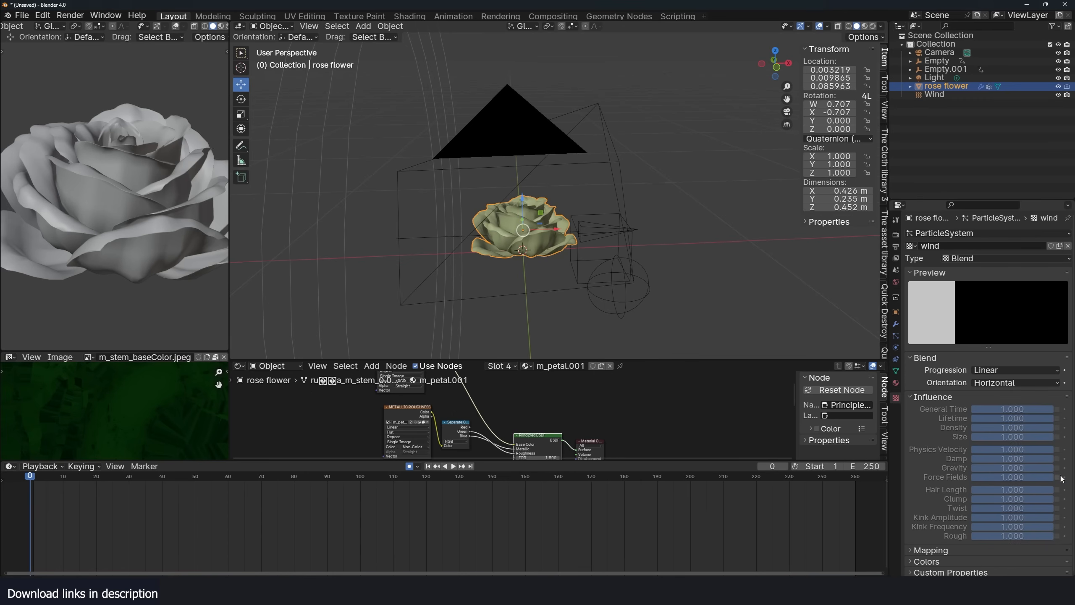
click(608, 266)
key(shift+a)
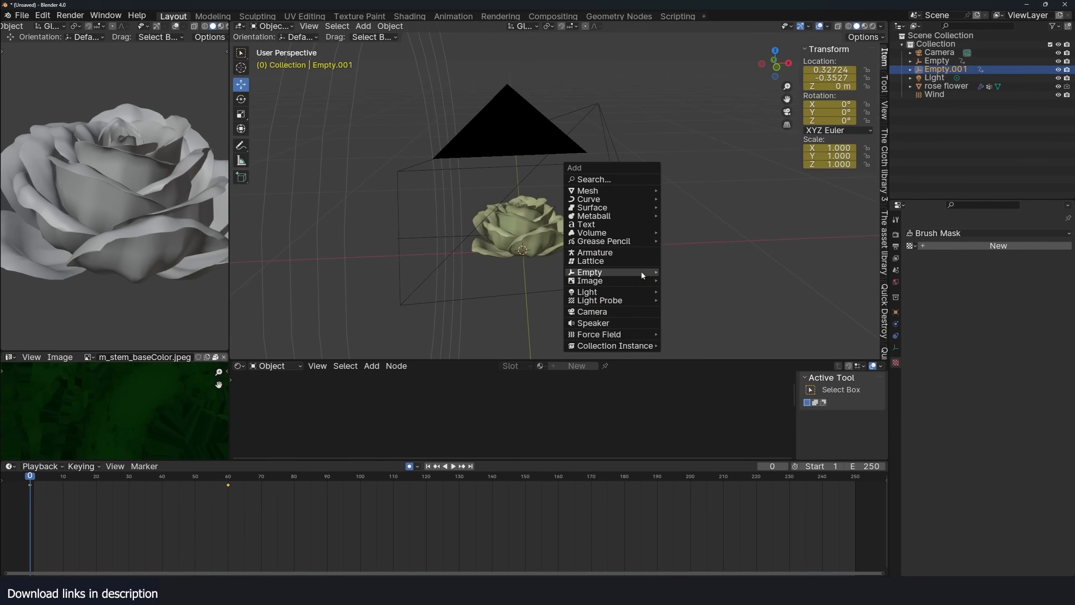
mouse_move(624, 335)
middle_drag(589, 235, 546, 232)
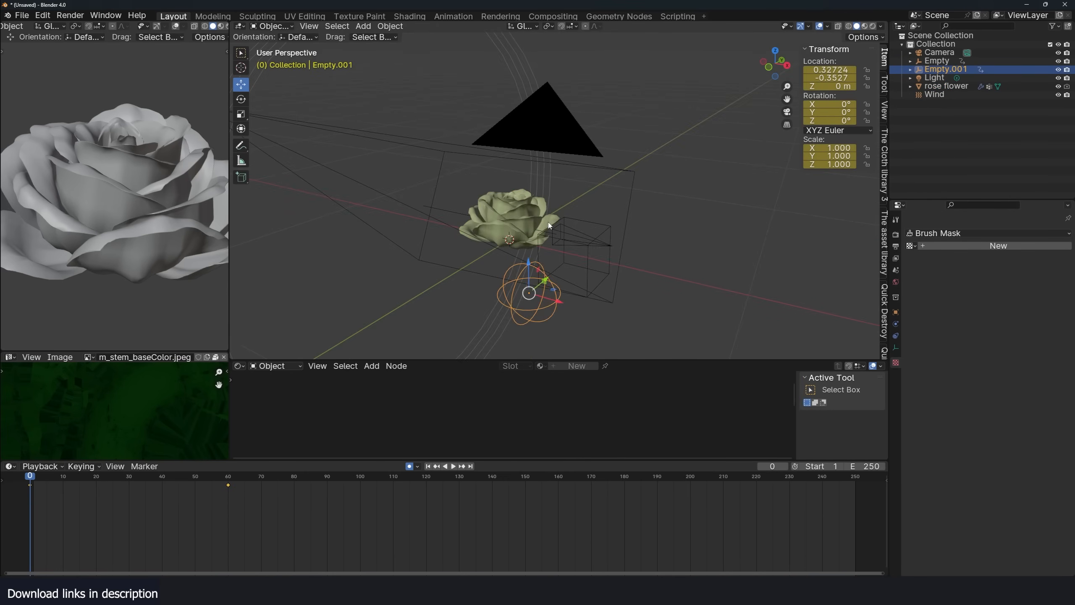
key(space)
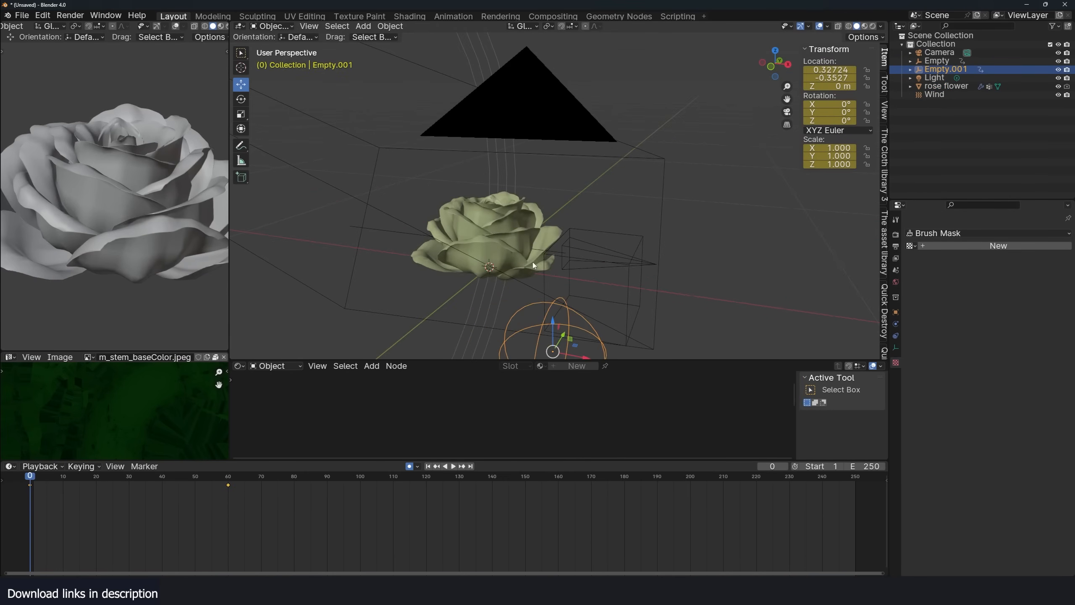
- Disable the Explode modifier on the rose
click(527, 259)
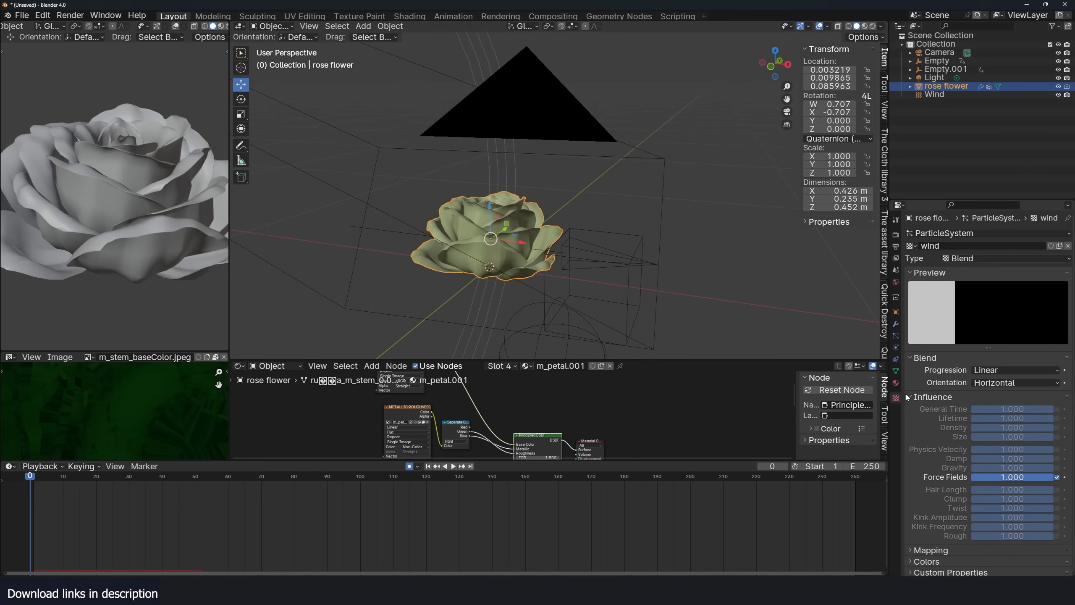
click(910, 358)
click(912, 369)
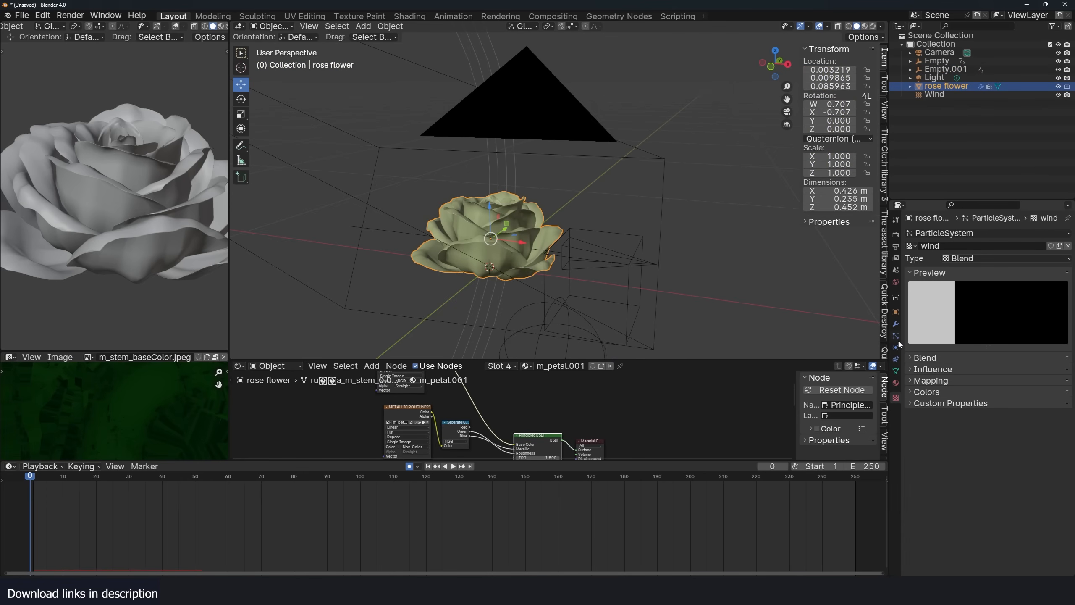
click(896, 336)
click(896, 324)
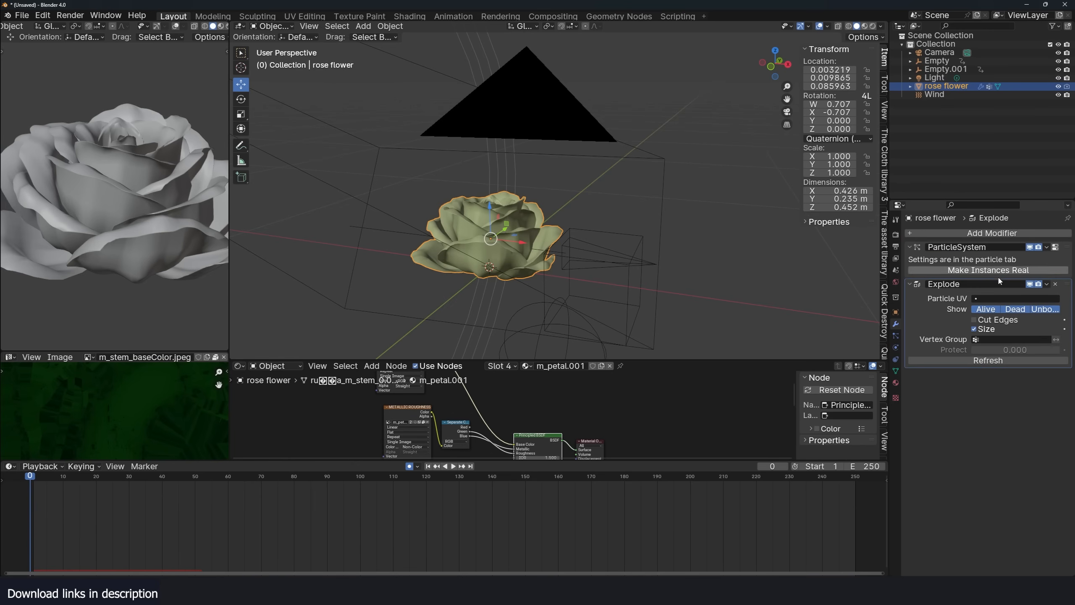
key(Escape)
- Set the rose's particle system to render as Halo and preview the particles in the animation
click(896, 336)
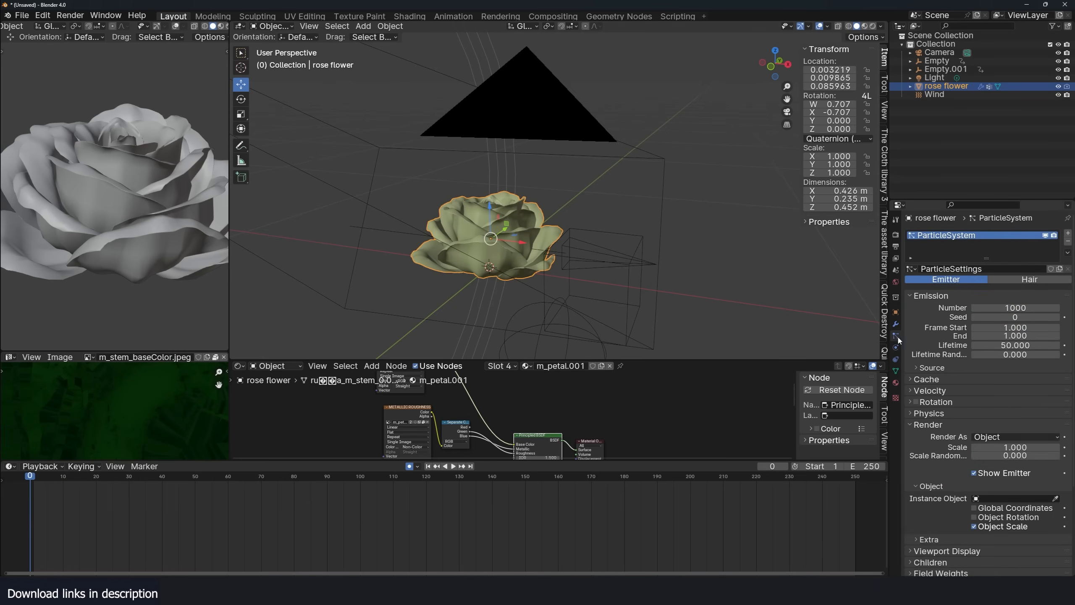
click(1001, 437)
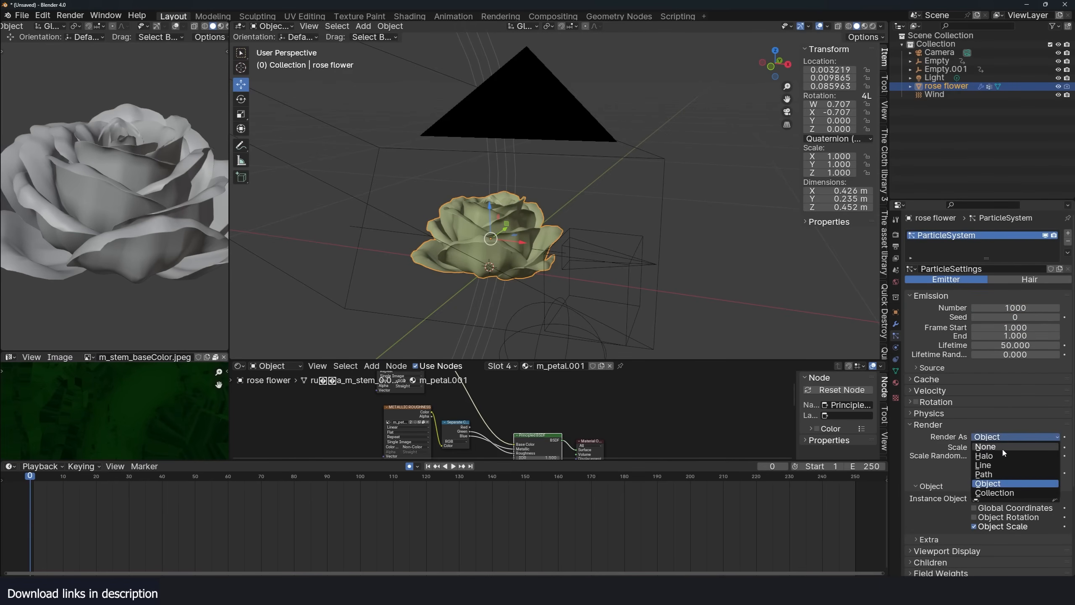
click(1001, 447)
click(1009, 436)
click(1005, 457)
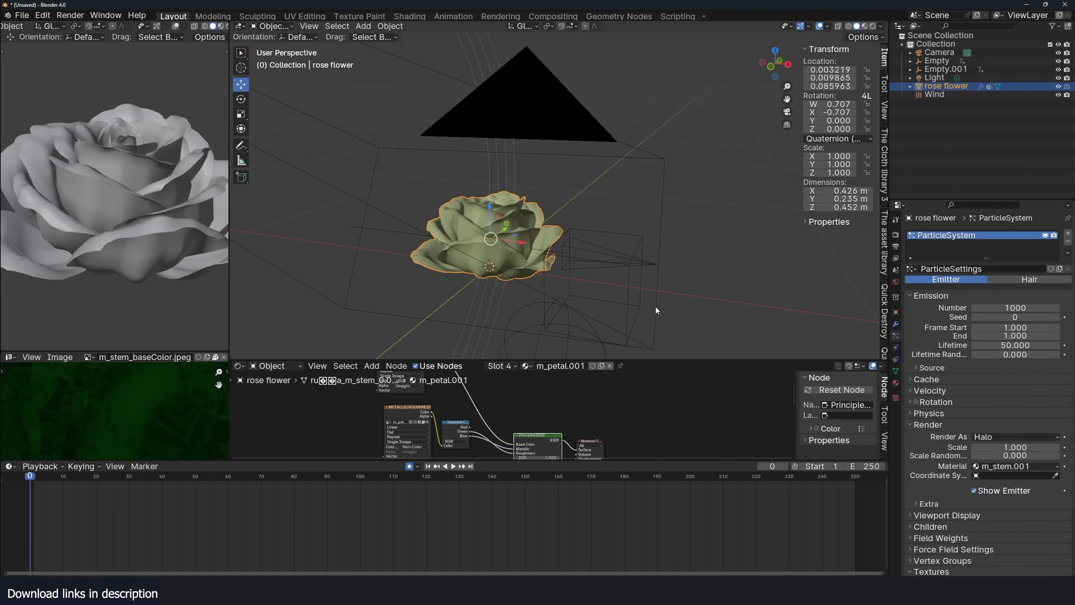
key(space)
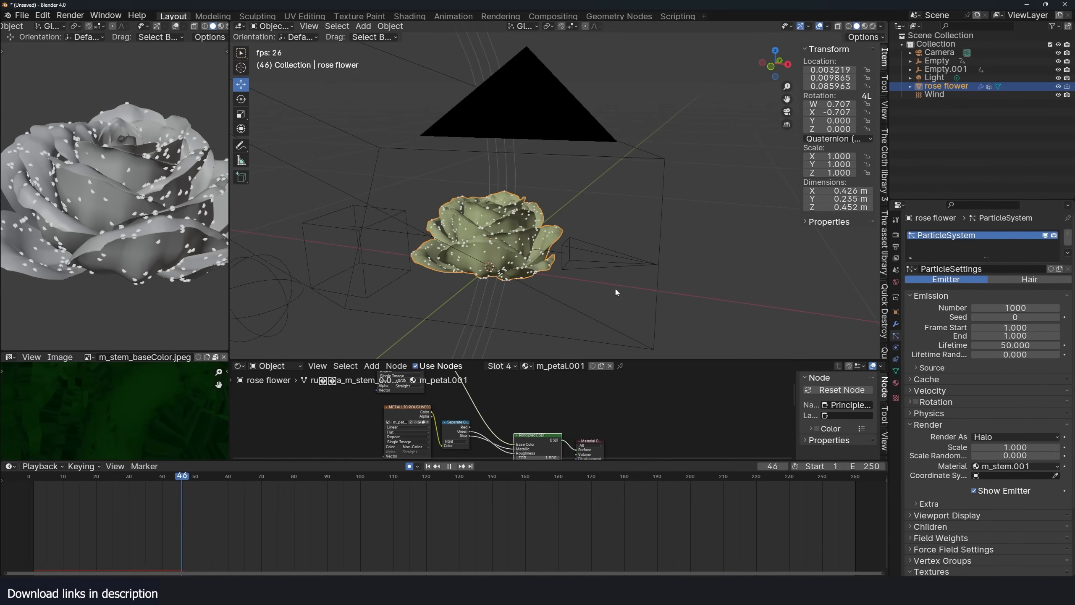
key(Escape)
- Select the Wind force field, review its physics settings and play the animation to observe how the particles move
shift+middle_drag(600, 290, 606, 231)
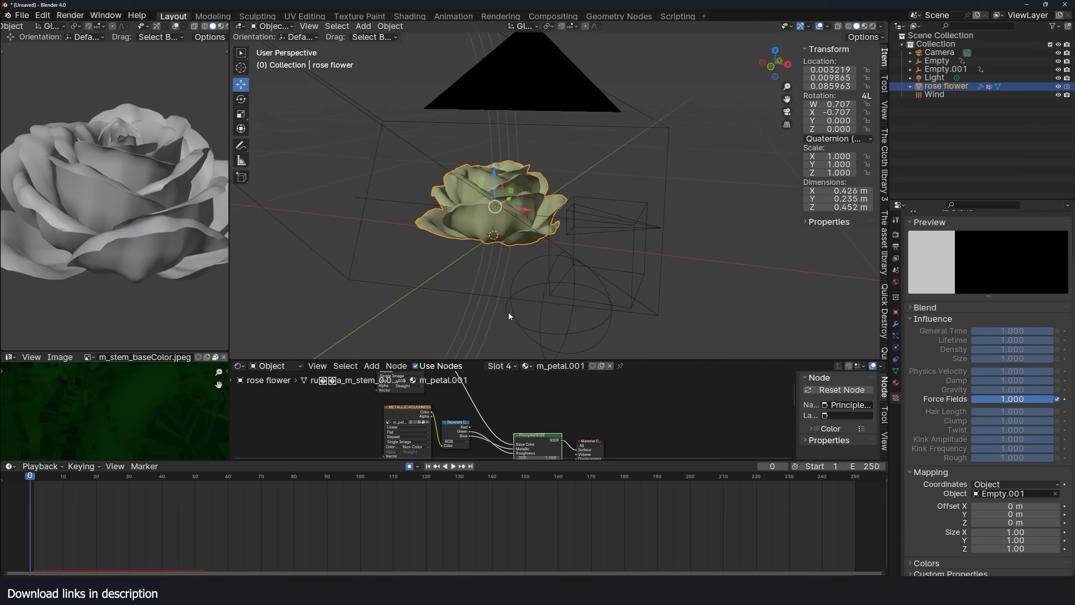
scroll(509, 317, down, 4)
click(373, 199)
click(370, 199)
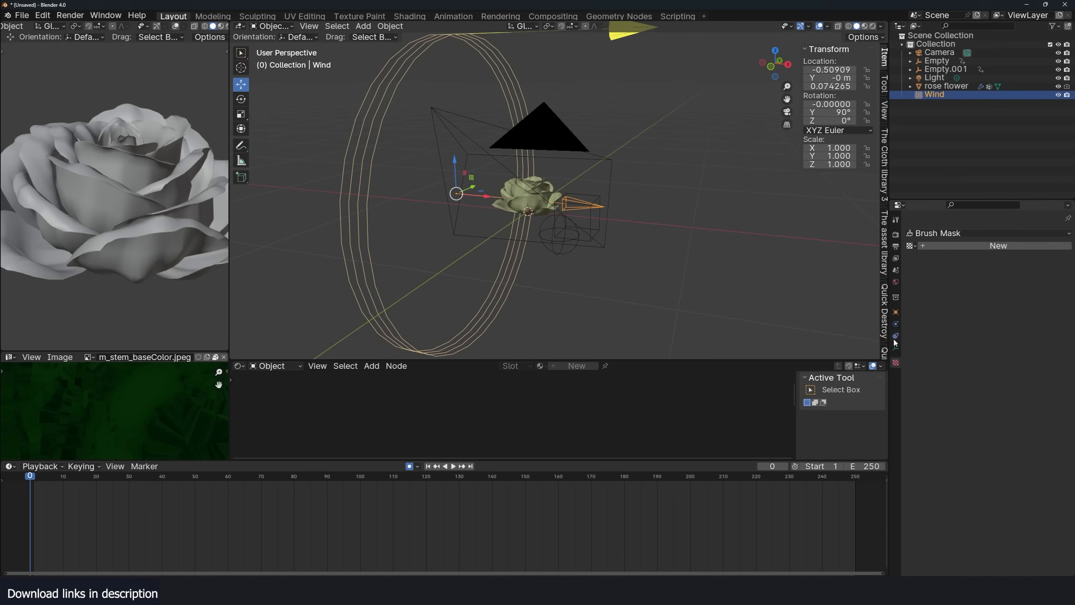
click(896, 323)
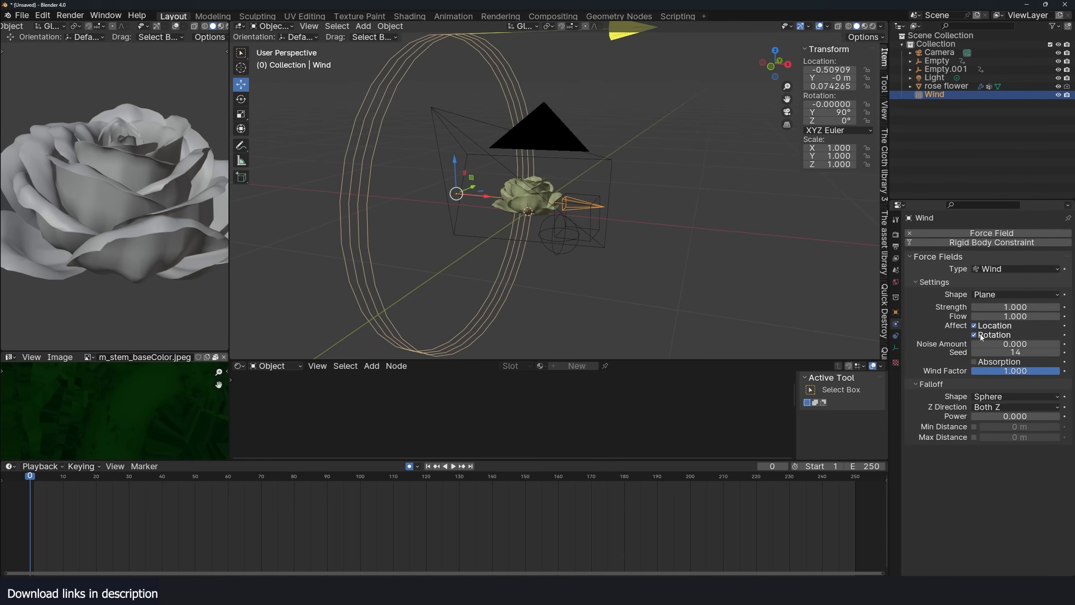
key(space)
scroll(590, 261, up, 3)
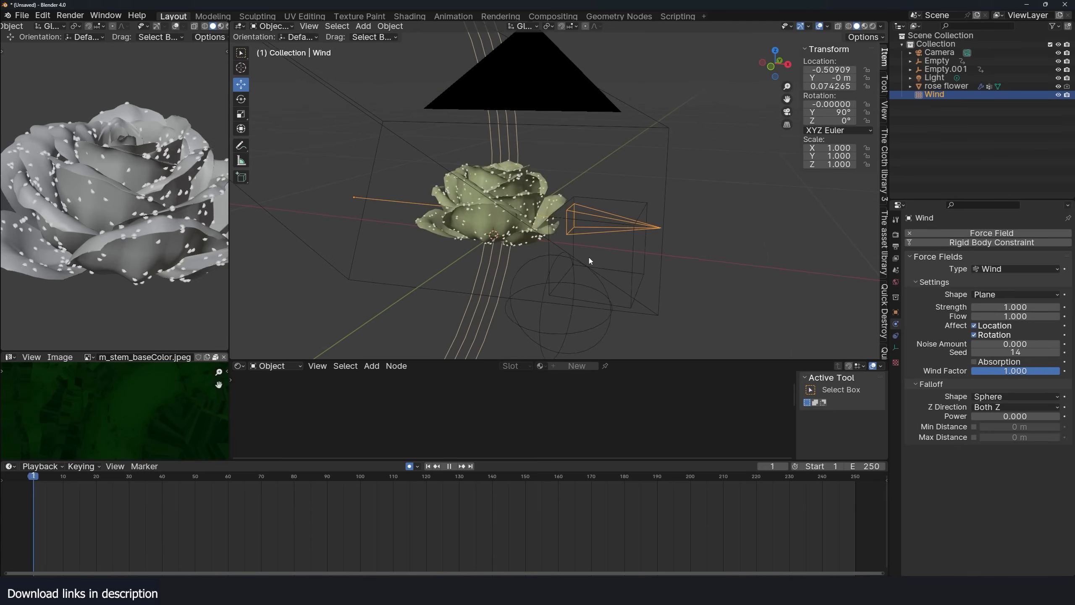
key(shift+Left)
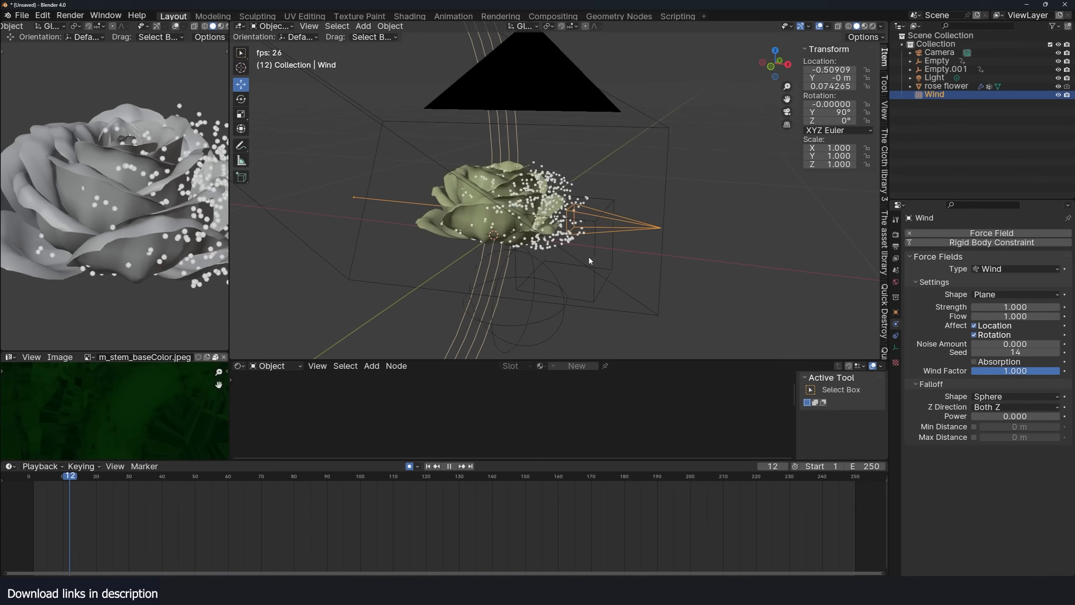
key(Escape)
- Enable the wind texture's color ramp and give it a sharp black-to-white transition, with the white stop at position 0.488
click(539, 227)
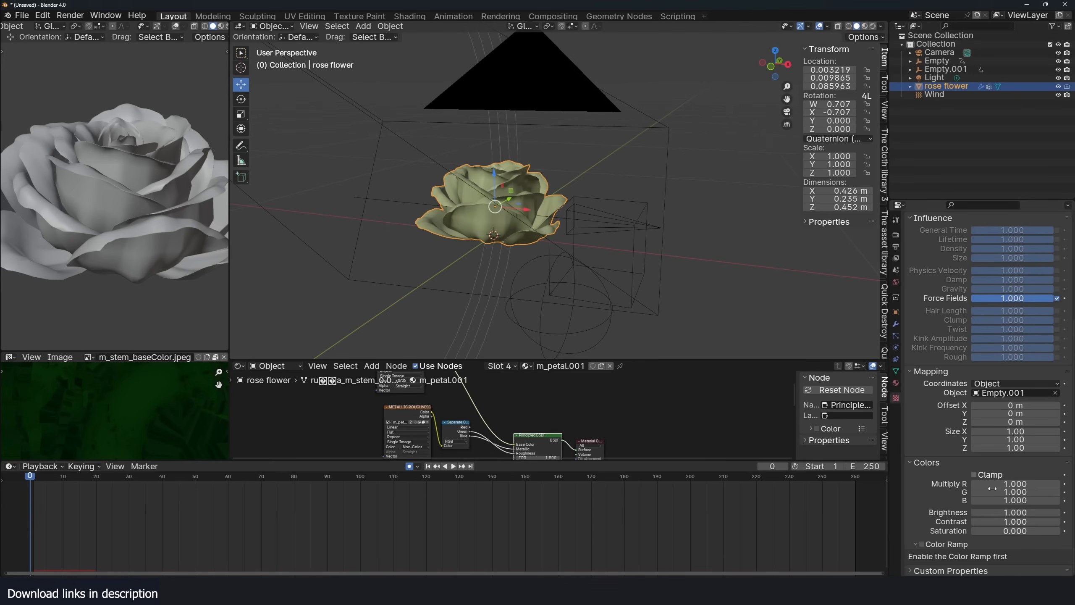
click(922, 545)
drag(913, 549, 941, 550)
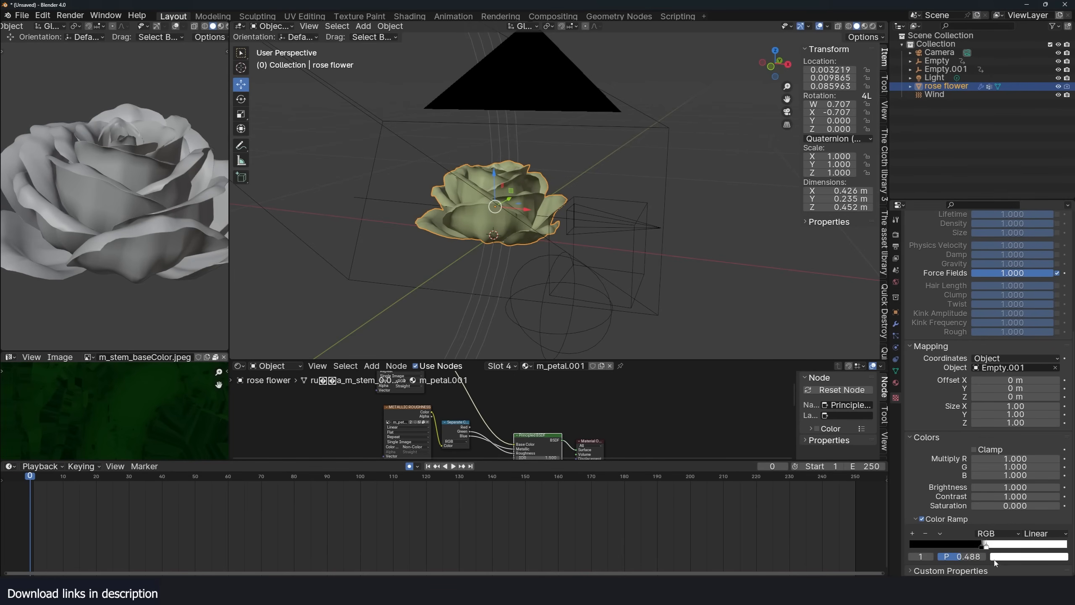
- Play the animation from the start to check how the sharpened wind texture releases the particles
key(space)
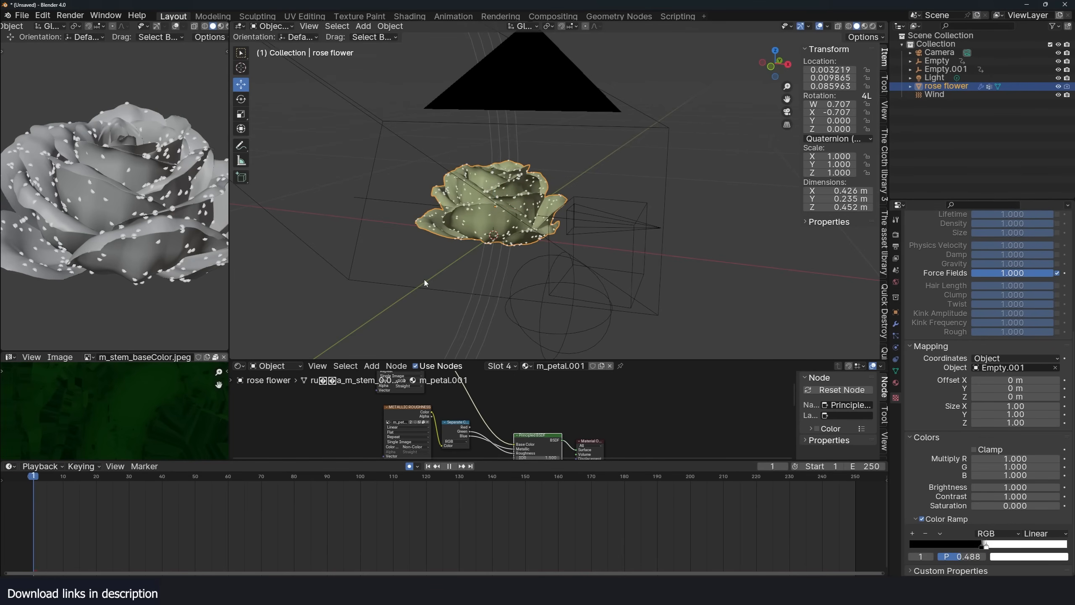
key(shift+Left)
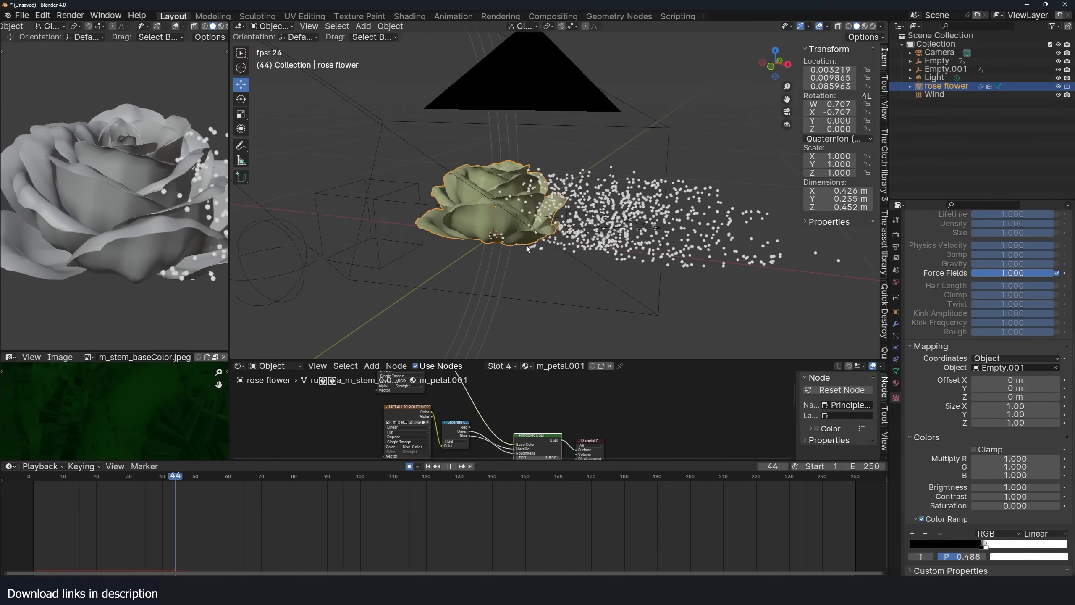
key(shift+Left)
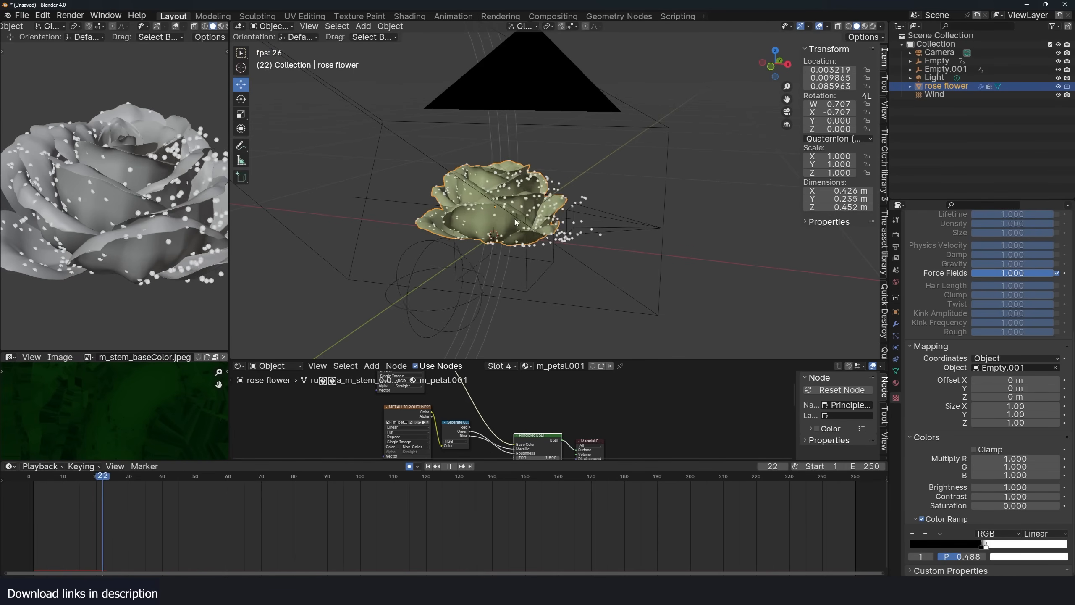
key(Escape)
- Duplicate the Wind force field in place and change the copy's type to Turbulence
scroll(514, 219, down, 4)
click(503, 271)
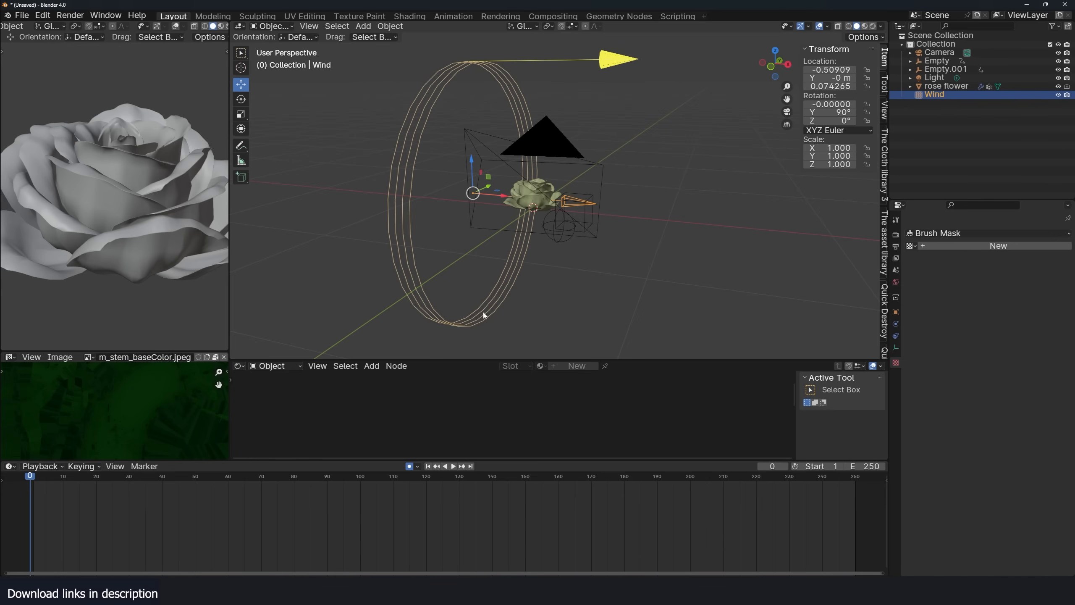
key(shift+d)
right_click(534, 210)
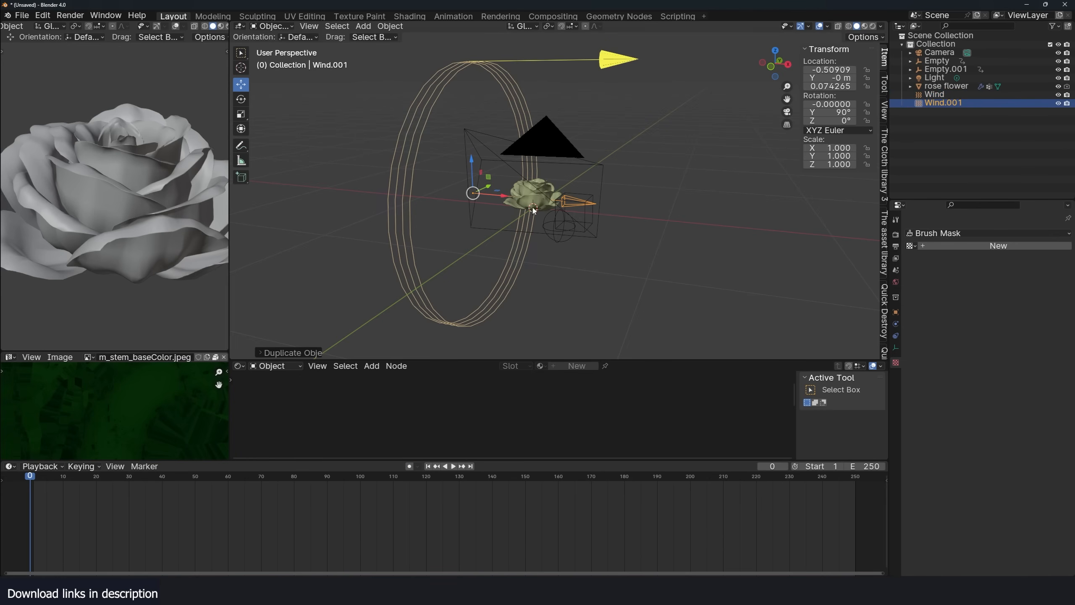
click(898, 336)
click(896, 323)
click(1016, 268)
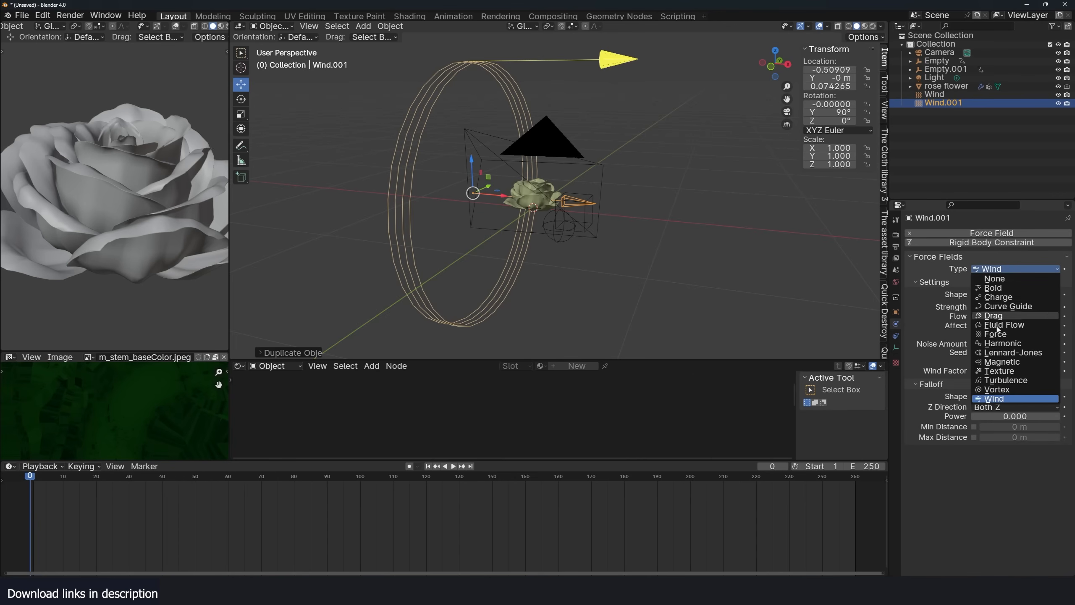
click(1006, 380)
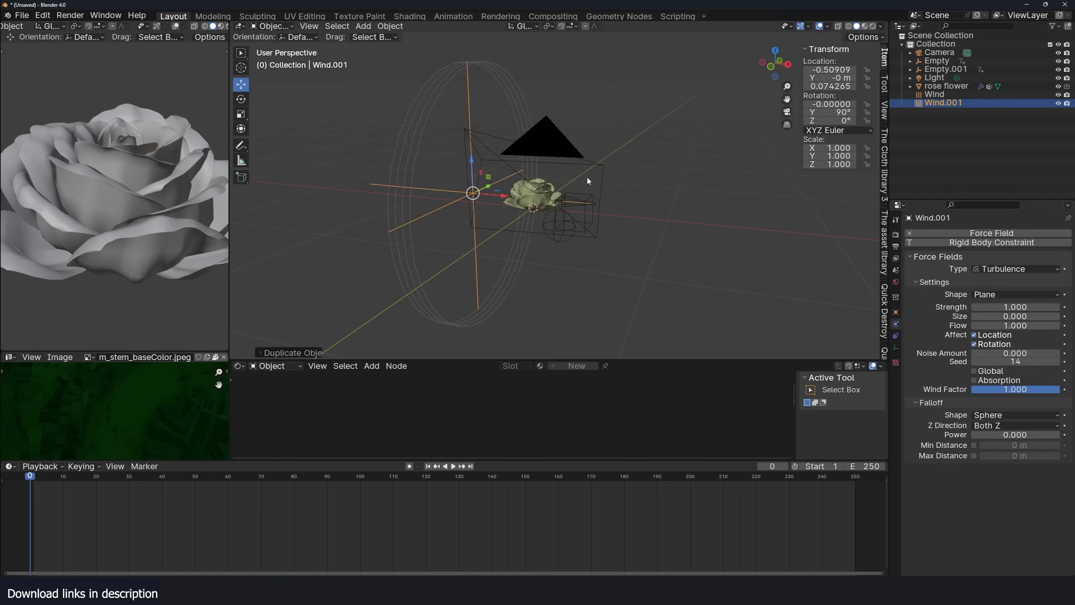
- Set the turbulence strength to 4 and its size to 0.5, playing the animation to check the particle motion
scroll(587, 177, up, 3)
key(space)
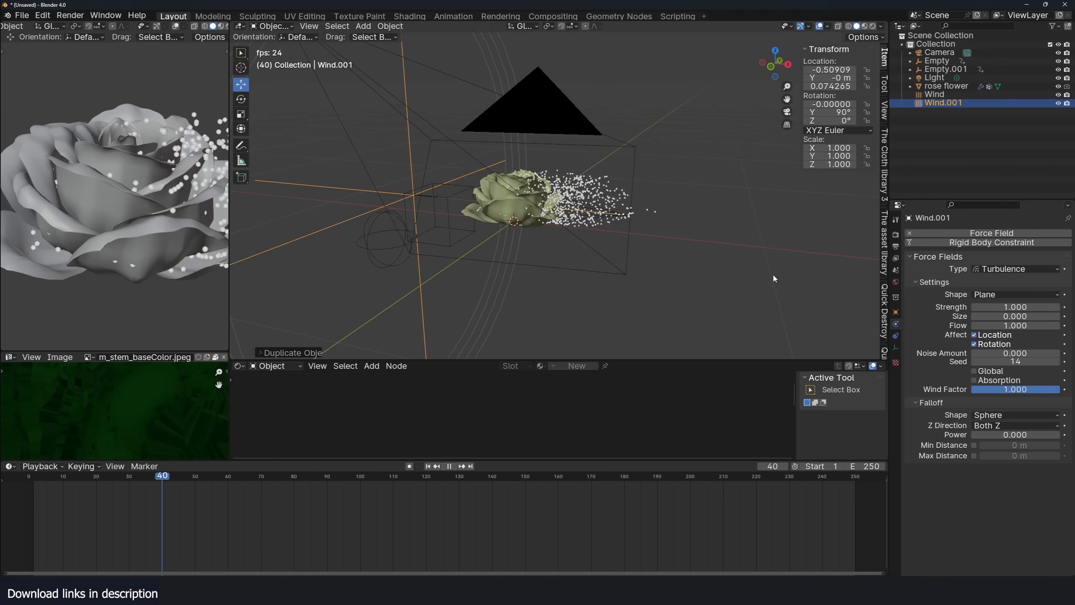
key(Escape)
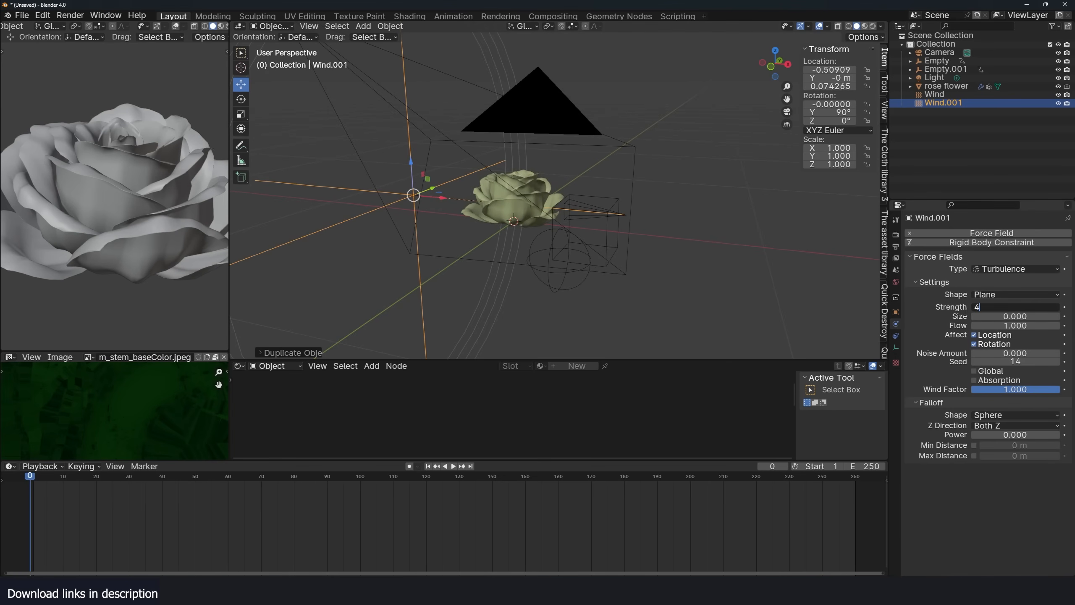
key(space)
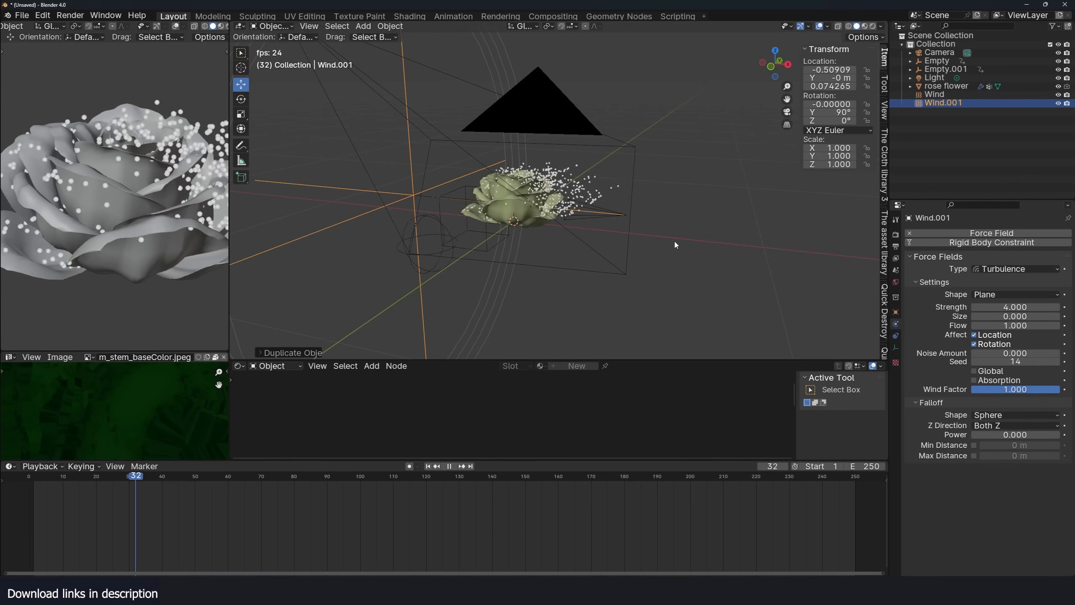
key(Escape)
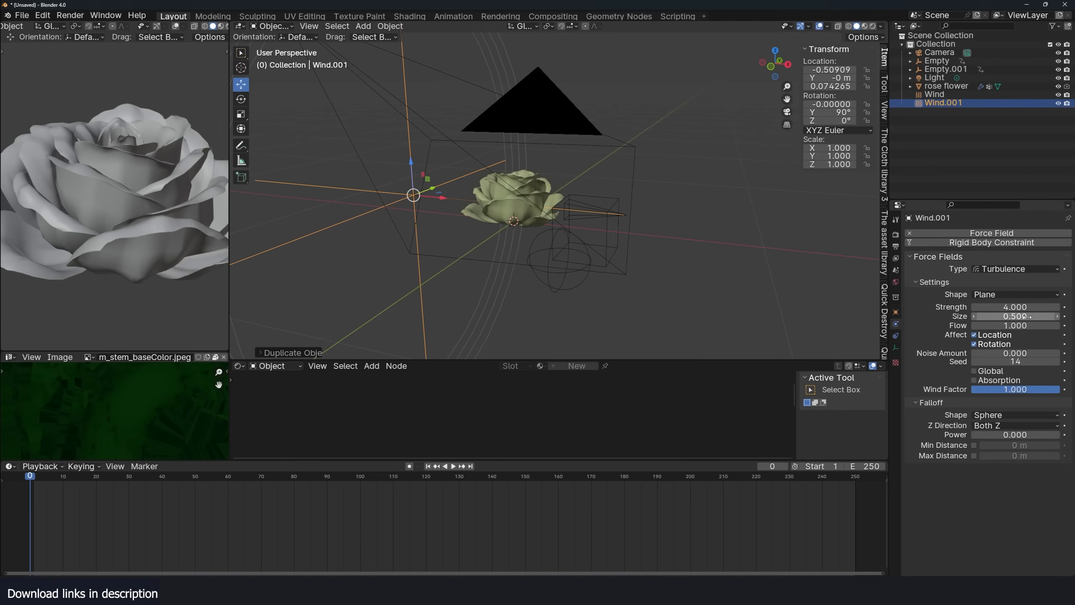
key(space)
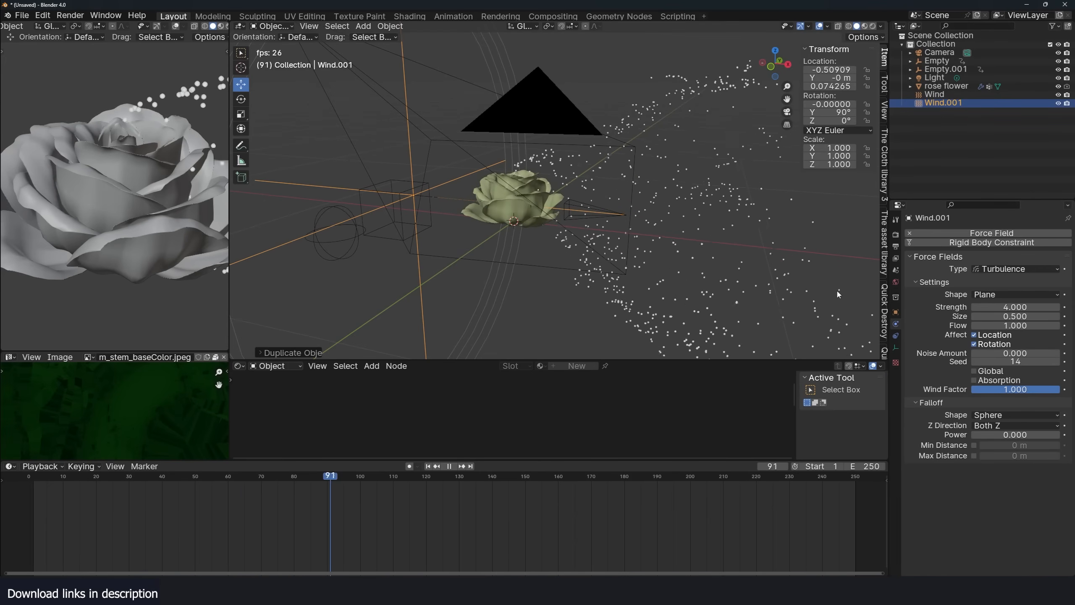
key(Escape)
- Re-enable the rose's Explode modifier and play the animation to preview the petals breaking apart
click(517, 209)
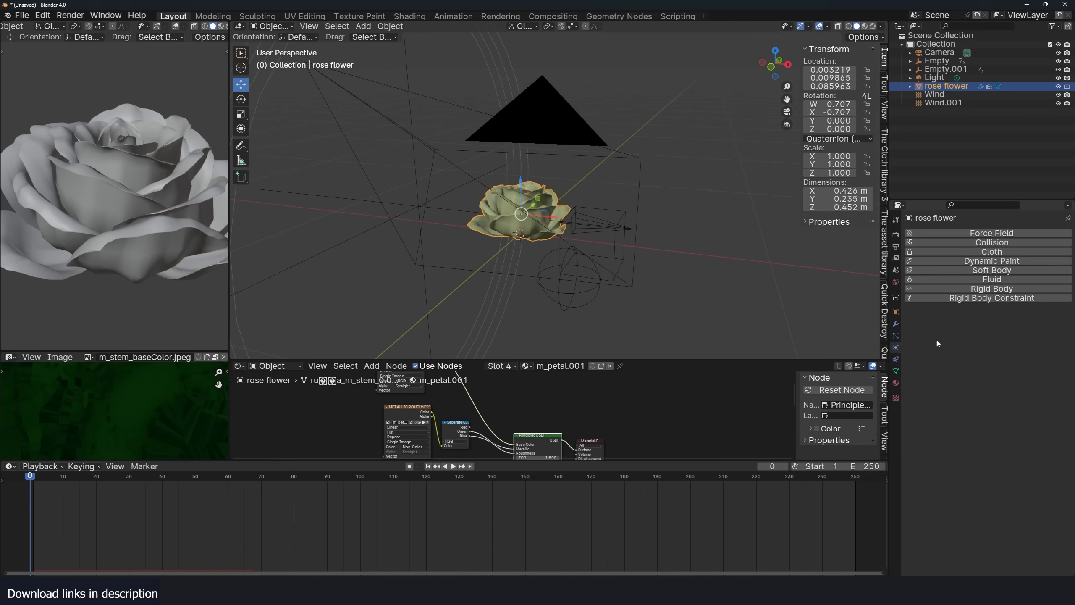
click(896, 325)
key(space)
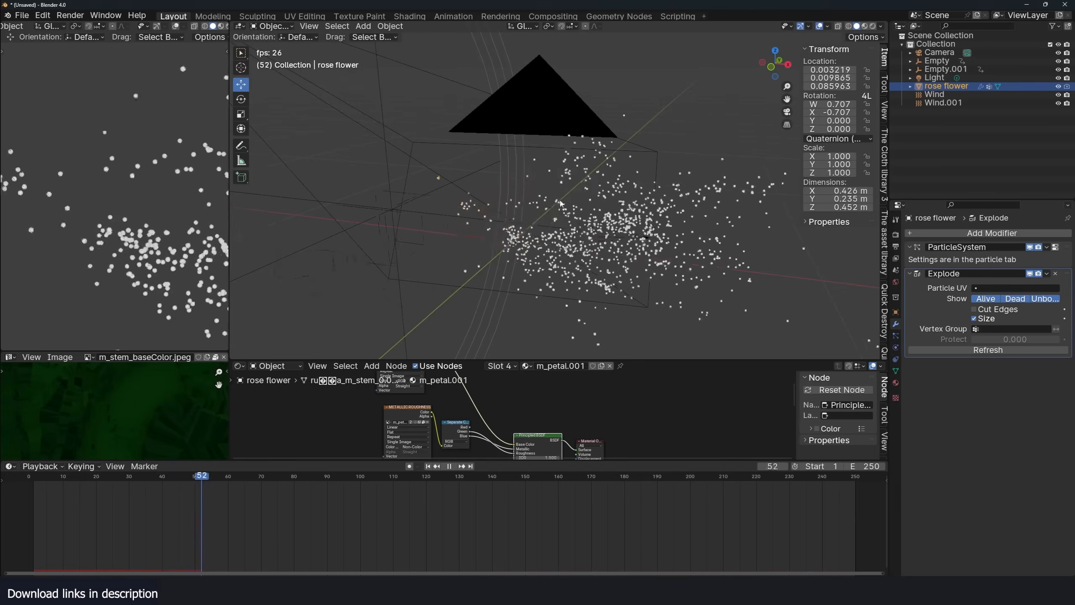
key(Escape)
scroll(592, 216, up, 2)
key(space)
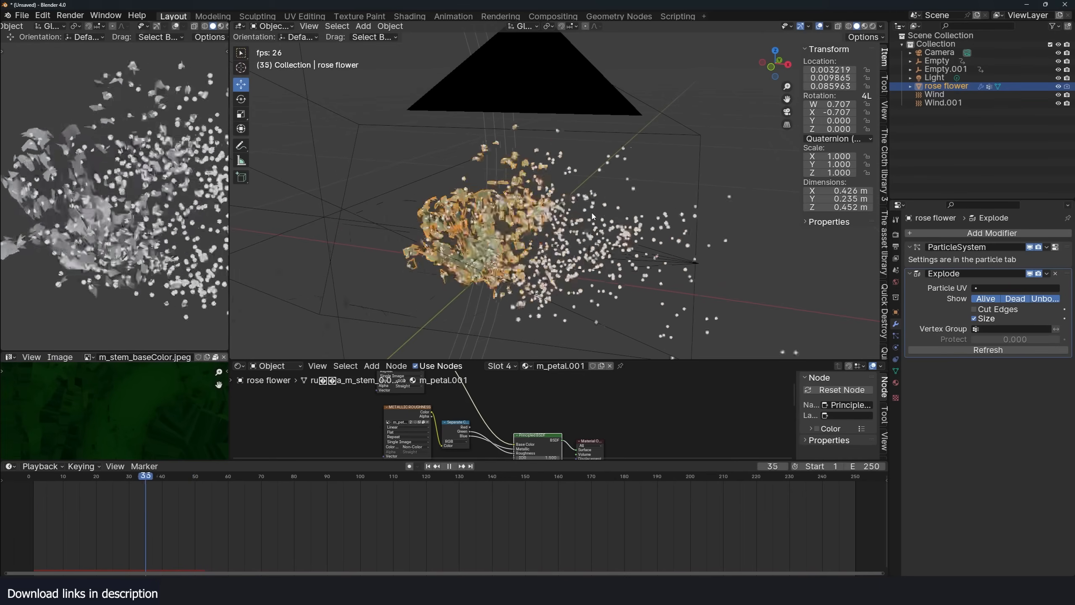
key(Escape)
key(space)
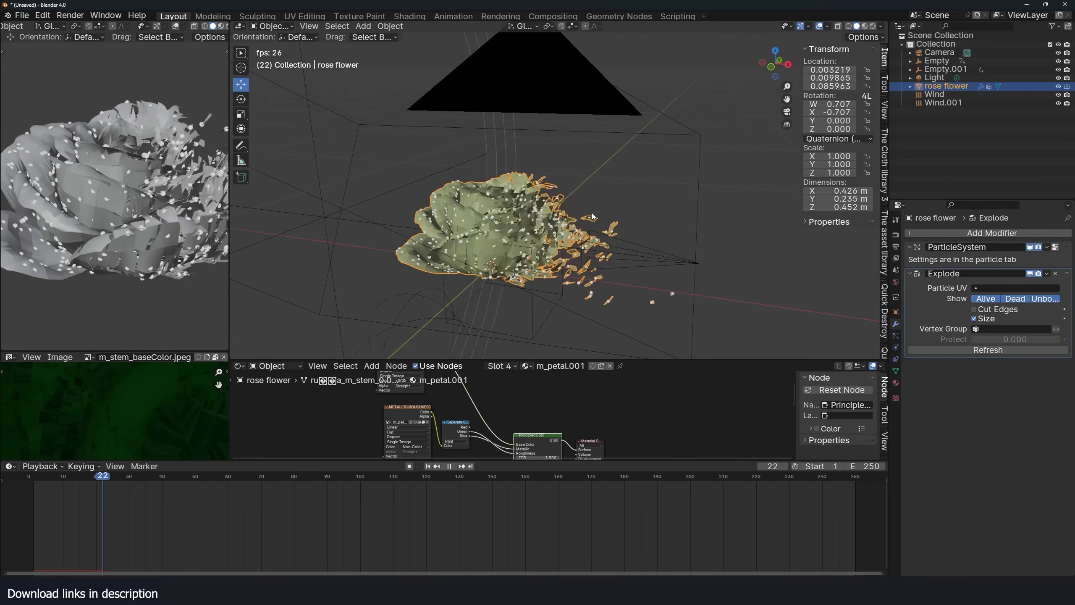
key(Escape)
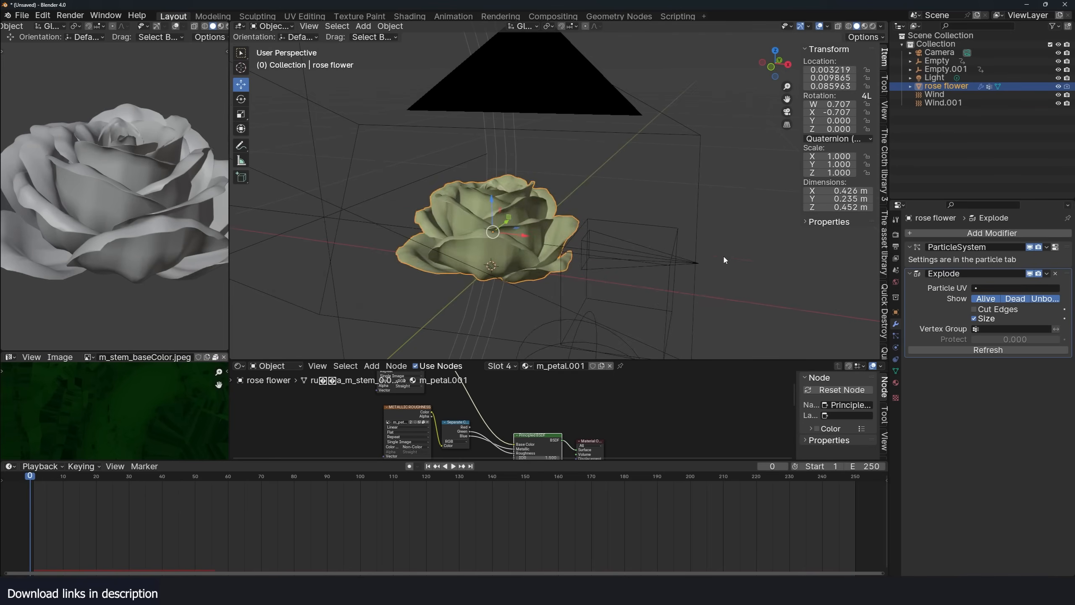
- Shift the cube Empty's two keyframes 11 frames later and replay the animation to check the fragment timing
scroll(630, 246, down, 3)
click(621, 244)
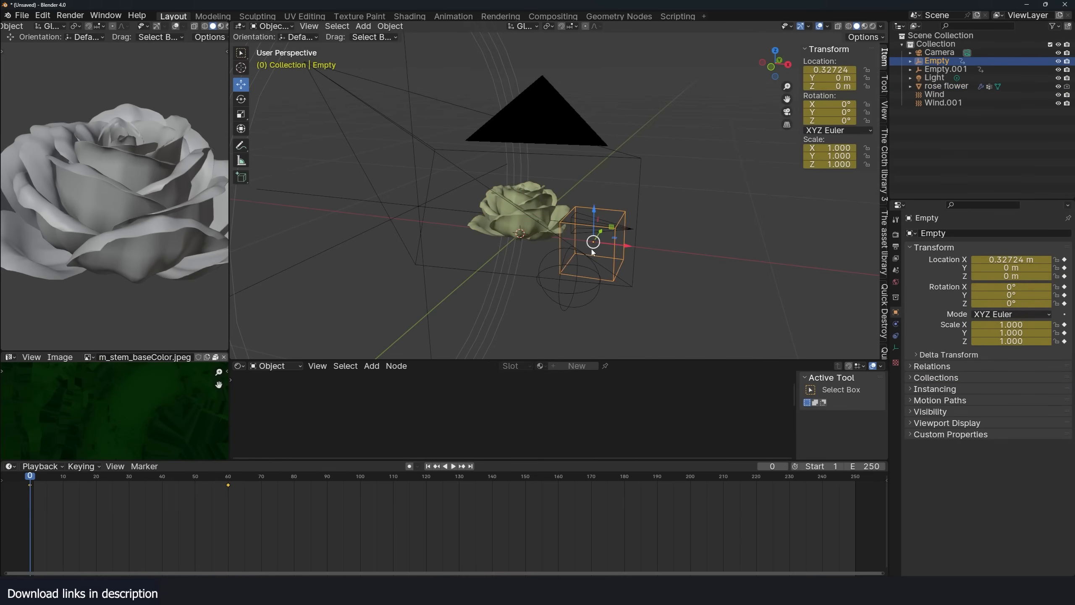
key(space)
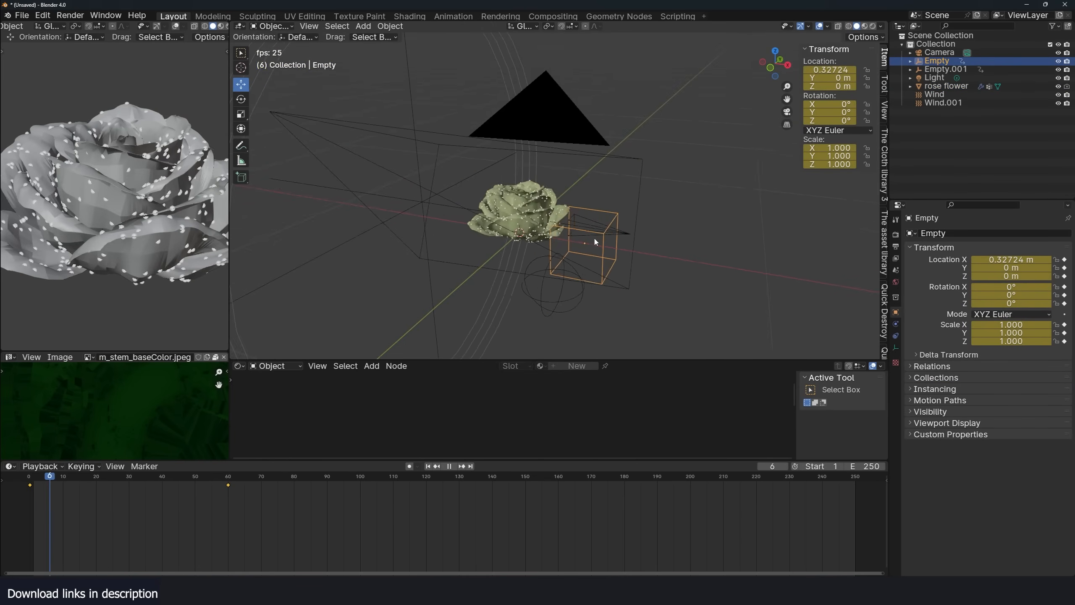
scroll(594, 242, up, 3)
key(space)
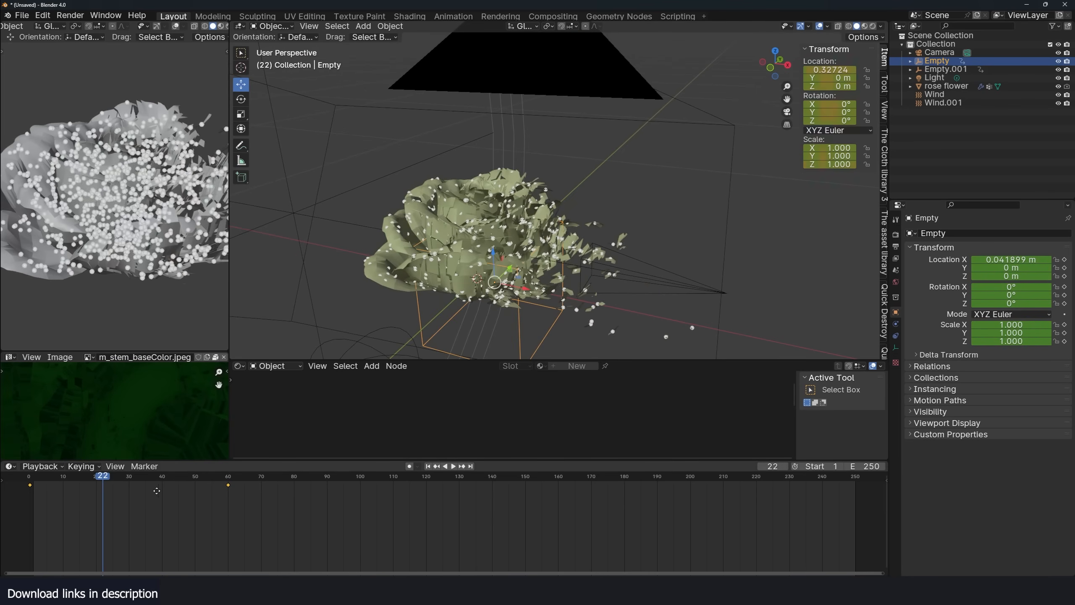
key(g)
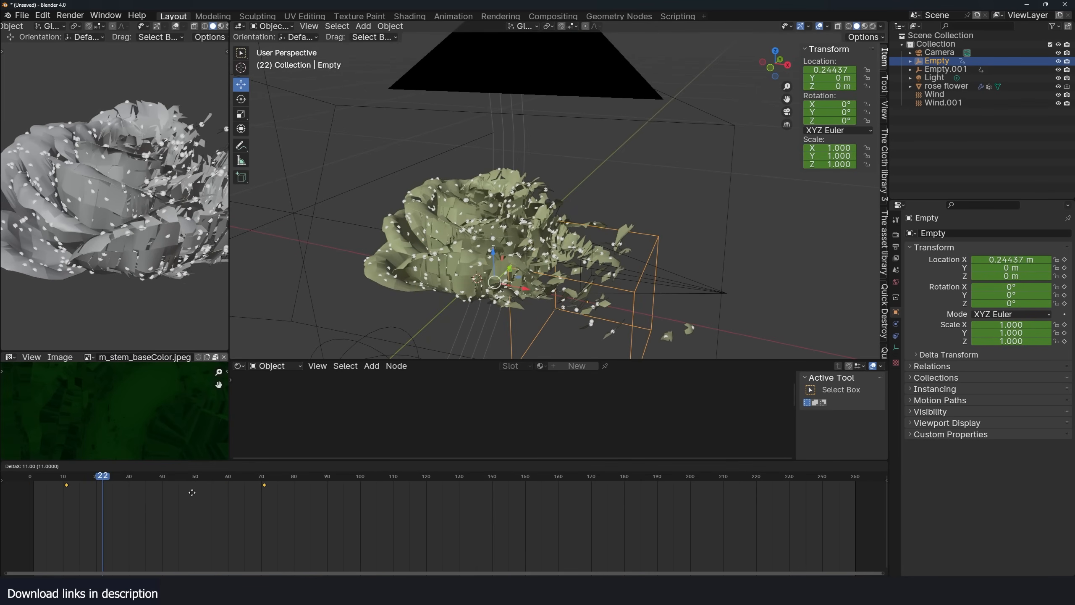
click(193, 491)
key(space)
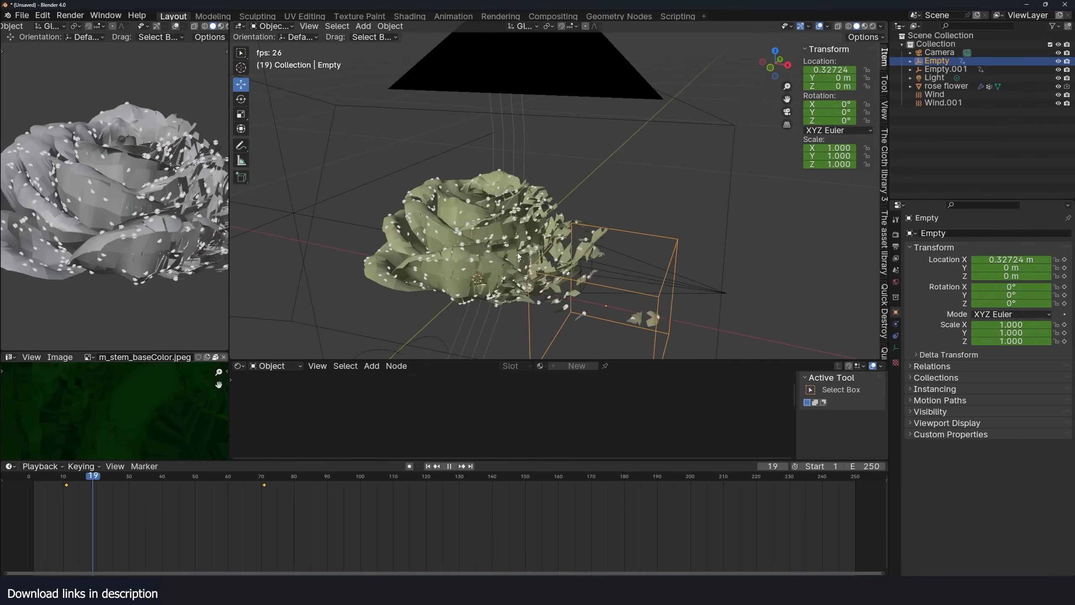
key(shift+Left)
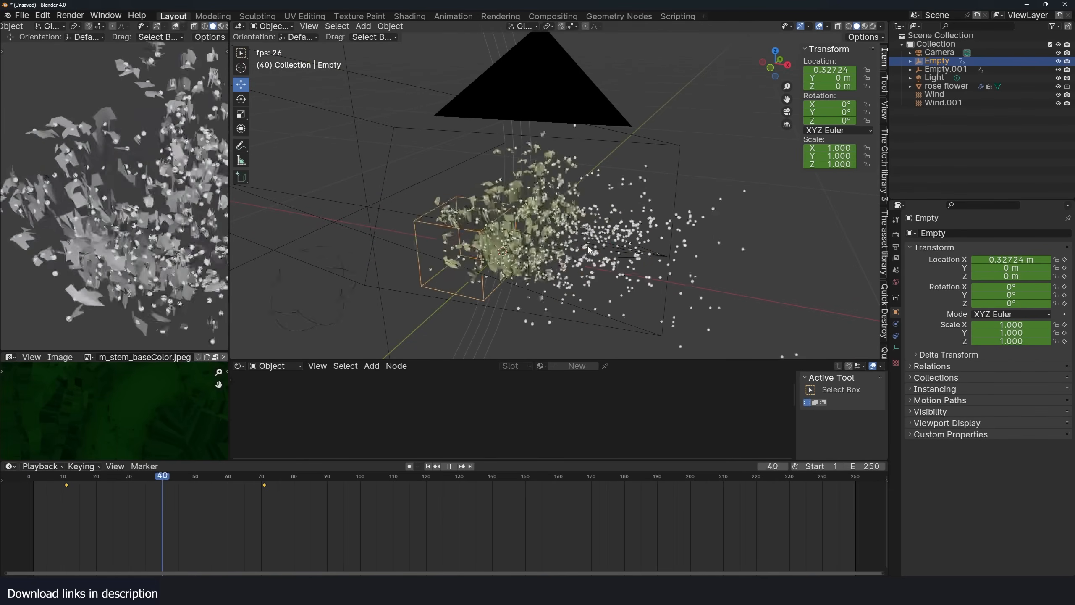
key(Escape)
- Delay the cube Empty's keyframes further to about frames 54 and 114 and preview the drifting fragments
key(g)
click(309, 508)
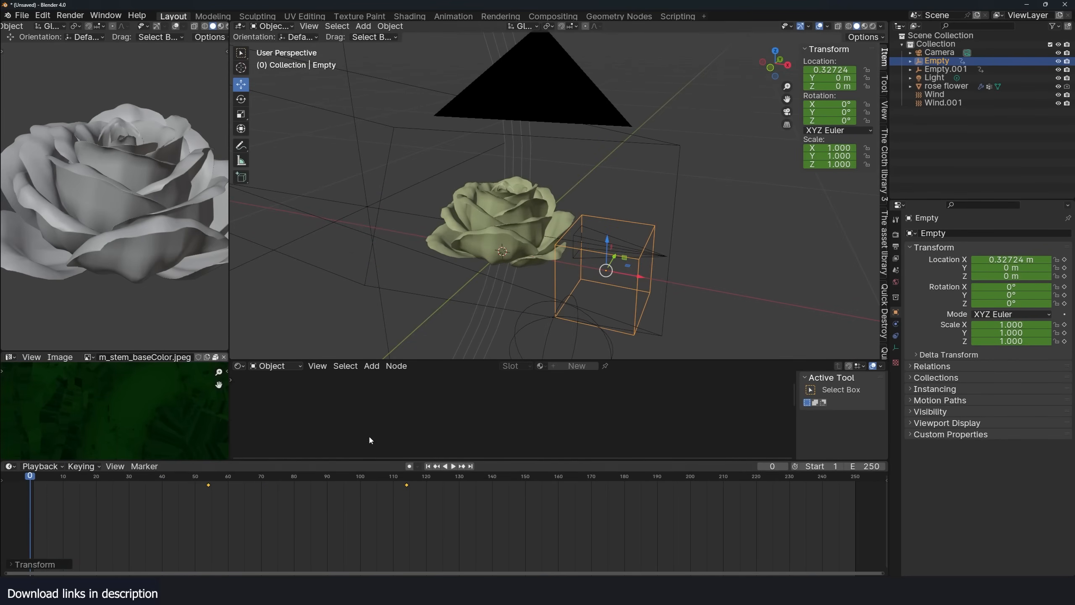
key(space)
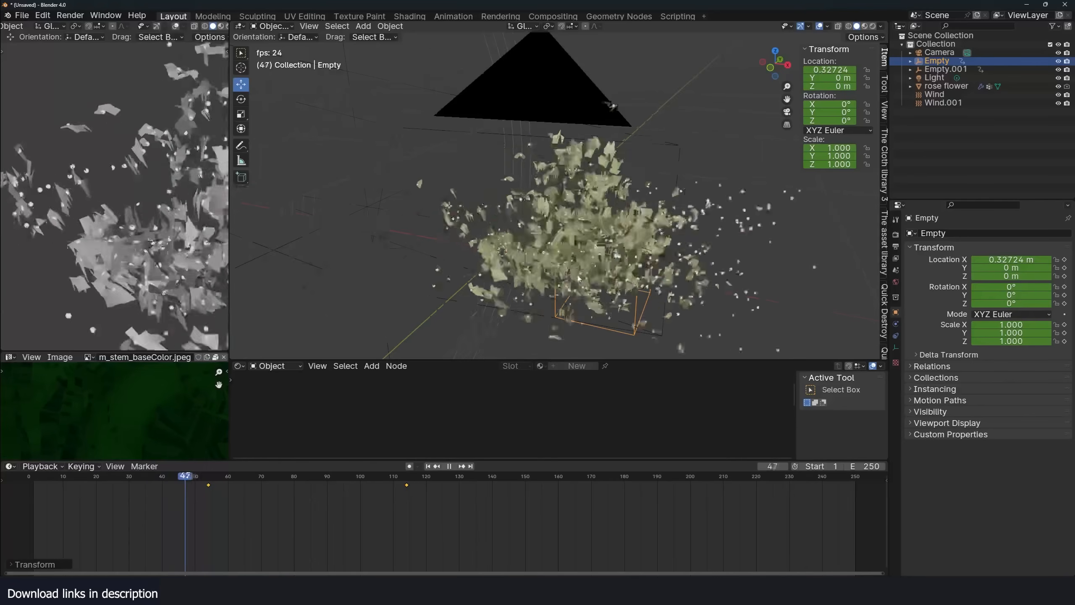
scroll(592, 271, down, 3)
middle_drag(605, 269, 643, 261)
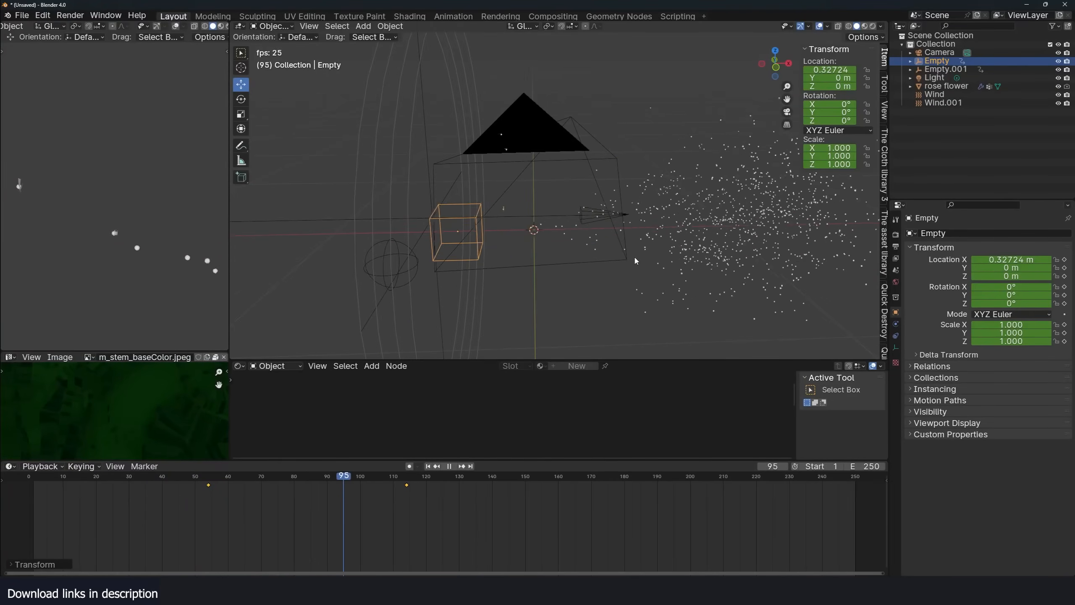
- Render the rose's particles as Object and preview the disintegration in Material Preview up to frame 26
key(Escape)
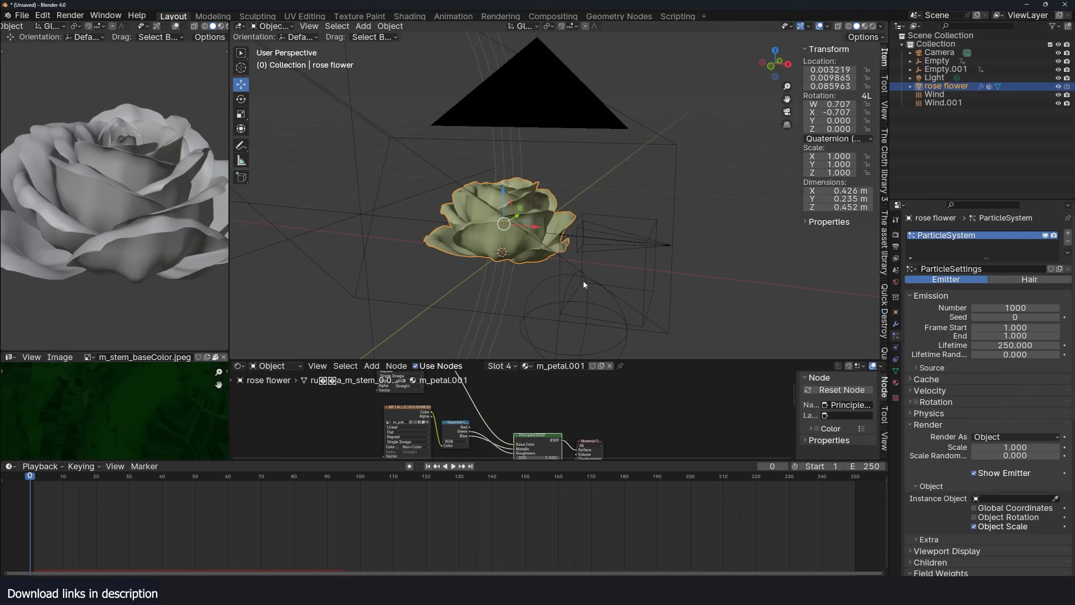
scroll(584, 284, up, 3)
scroll(554, 260, down, 3)
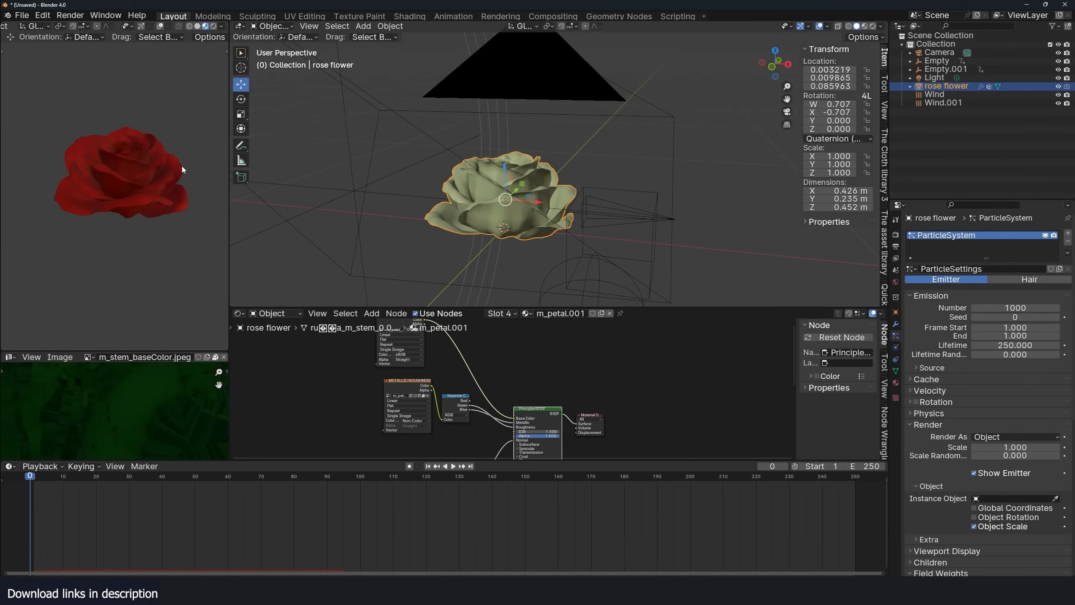
scroll(183, 169, up, 2)
key(space)
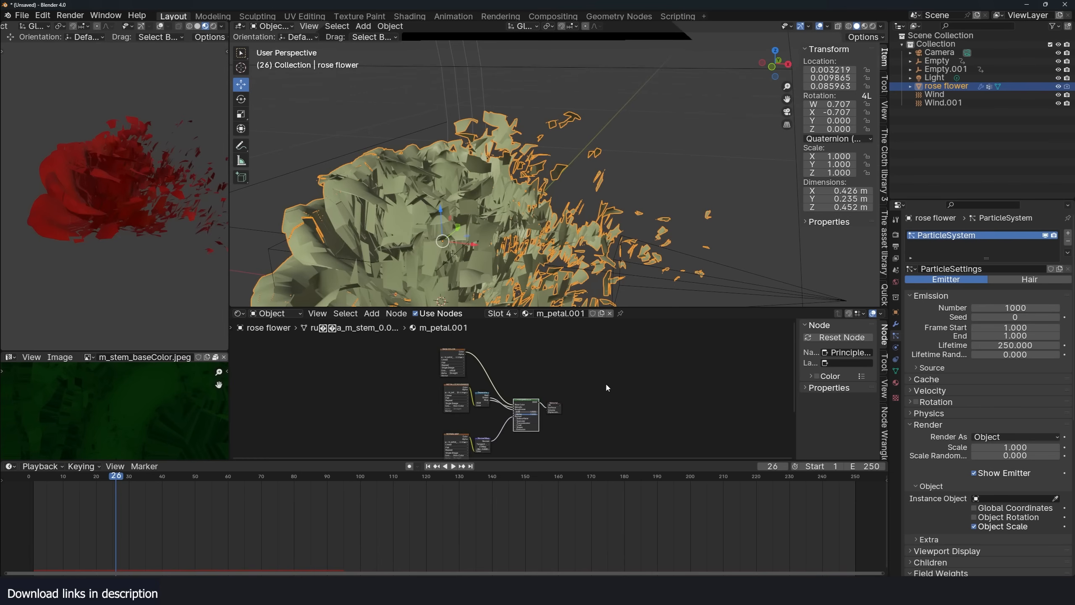
- Move the texture node group of the m_petal.001 material lower in the node graph
scroll(605, 386, up, 1)
drag(413, 341, 493, 433)
drag(443, 351, 441, 378)
click(568, 347)
scroll(570, 347, up, 6)
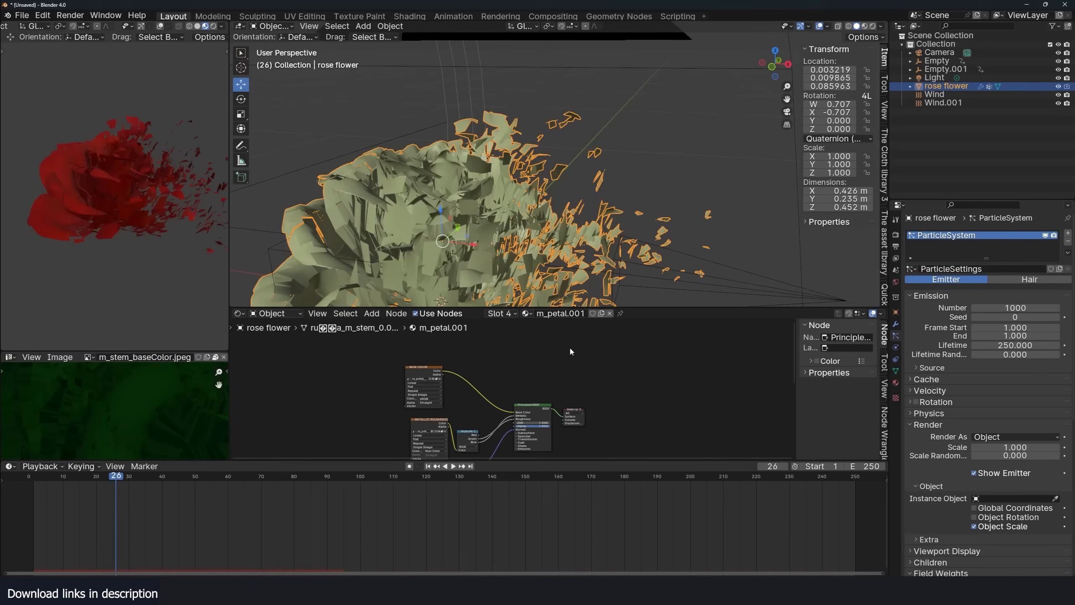
- Examine the petal fragments and the m_petal.001 material's Base Color connection, and scrub the animation back to frame 24
middle_drag(458, 188, 482, 187)
scroll(533, 351, down, 1)
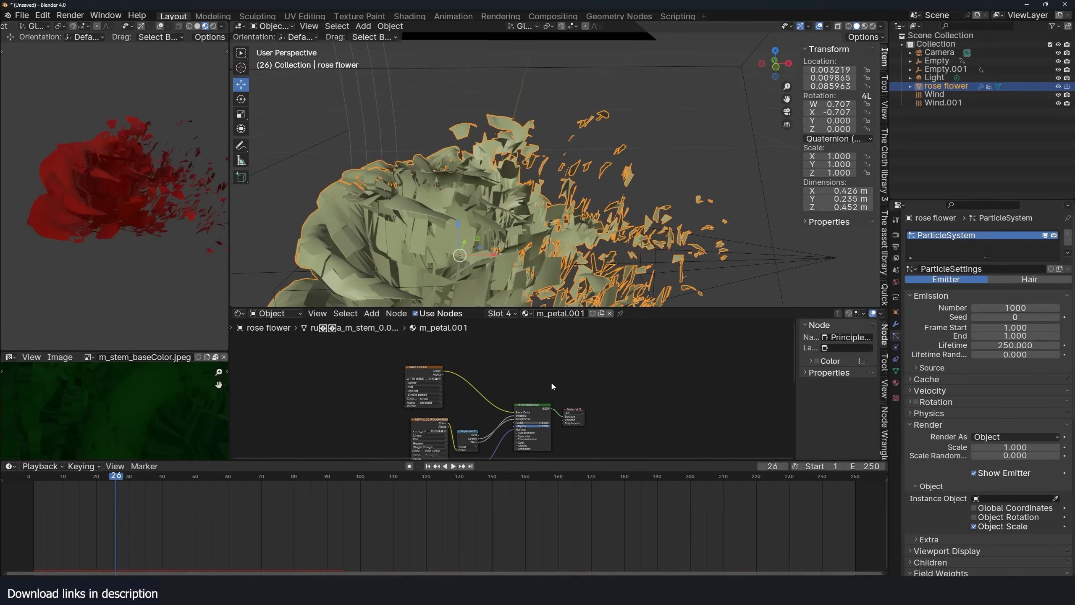
mouse_move(543, 359)
middle_down()
mouse_move(567, 391)
mouse_move(542, 366)
middle_up()
scroll(567, 392, up, 1)
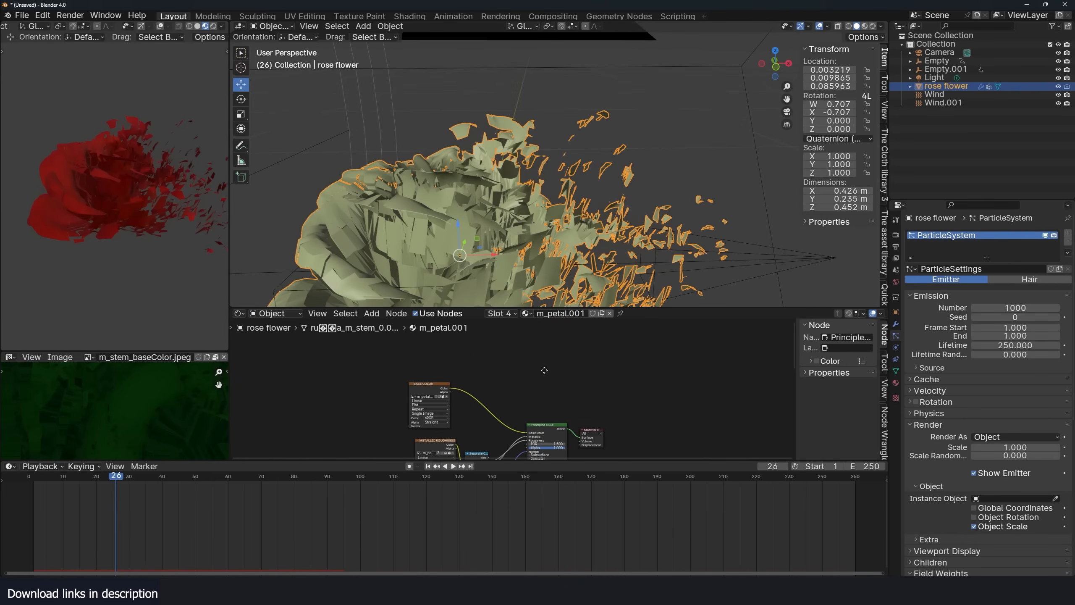
scroll(578, 384, up, 3)
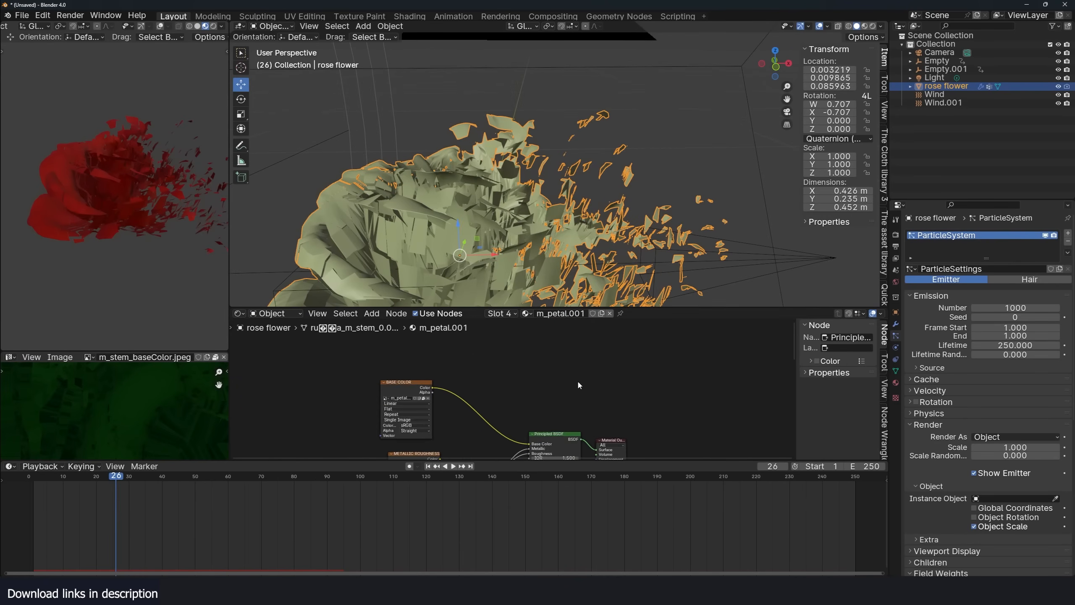
scroll(559, 385, down, 3)
scroll(533, 383, up, 3)
middle_drag(501, 381, 545, 390)
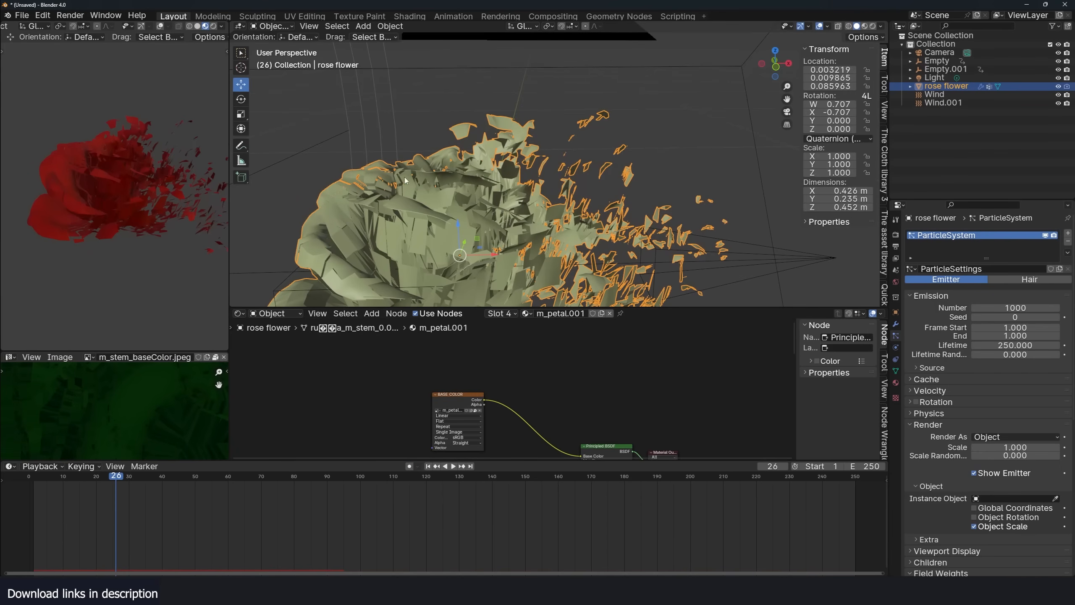
drag(102, 500, 109, 498)
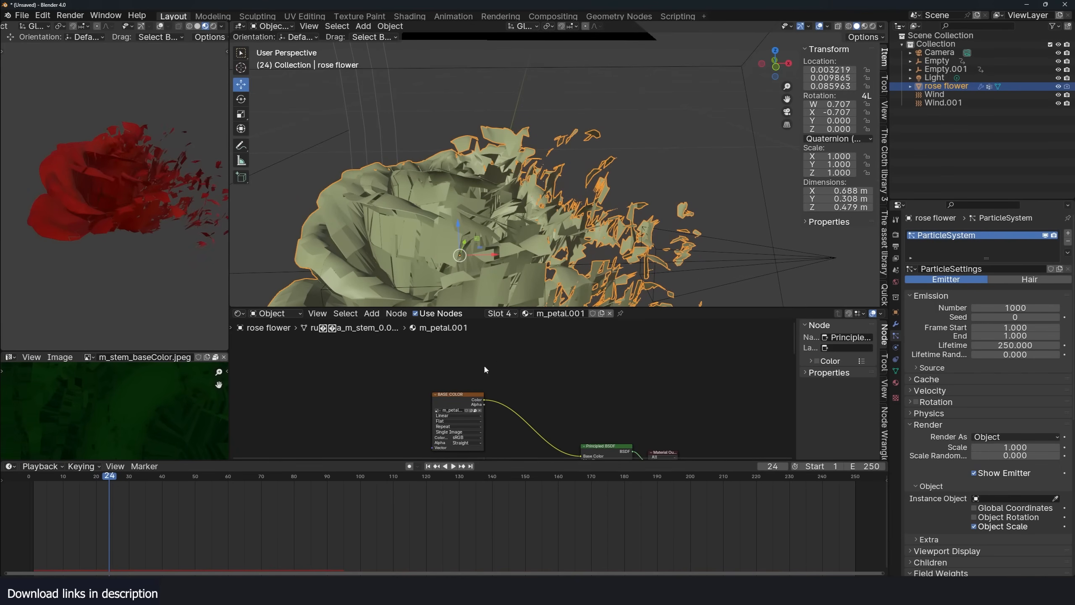
- Add a Gradient Texture node with Texture Coordinate and Mapping nodes to the m_petal.001 material, arrange them and preview the gradient output
scroll(485, 370, up, 1)
key(shift+a)
click(496, 370)
text(grad)
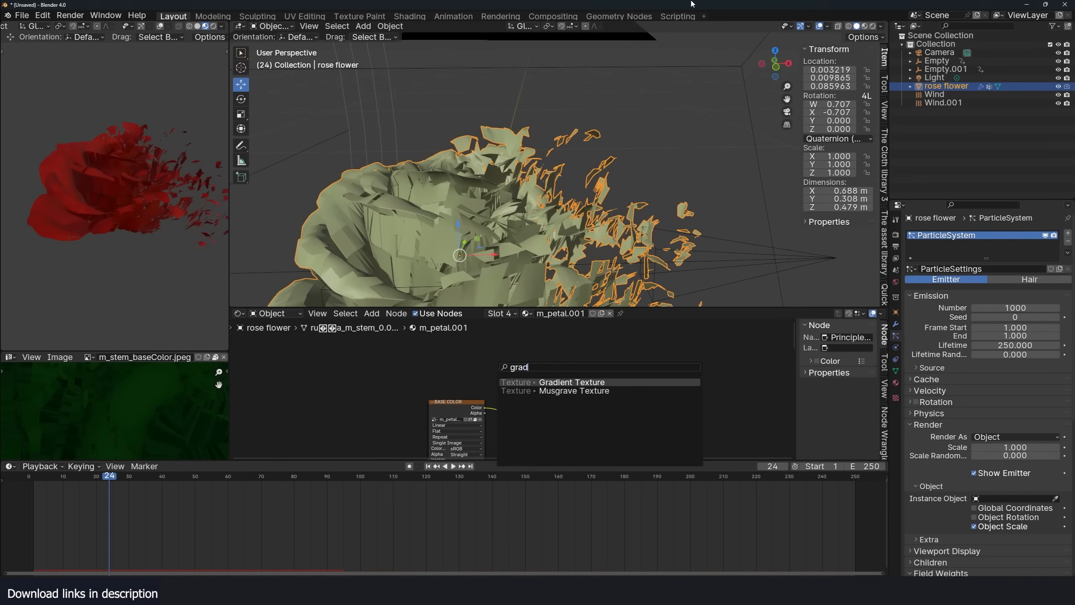
key(Return)
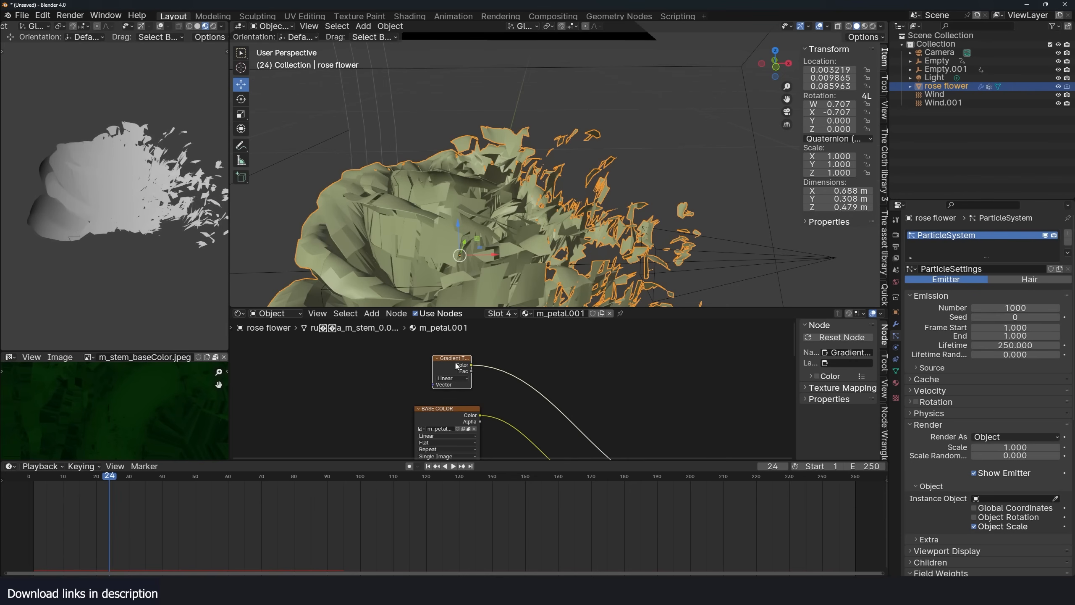
key(ctrl+t)
drag(402, 355, 321, 378)
drag(393, 373, 368, 372)
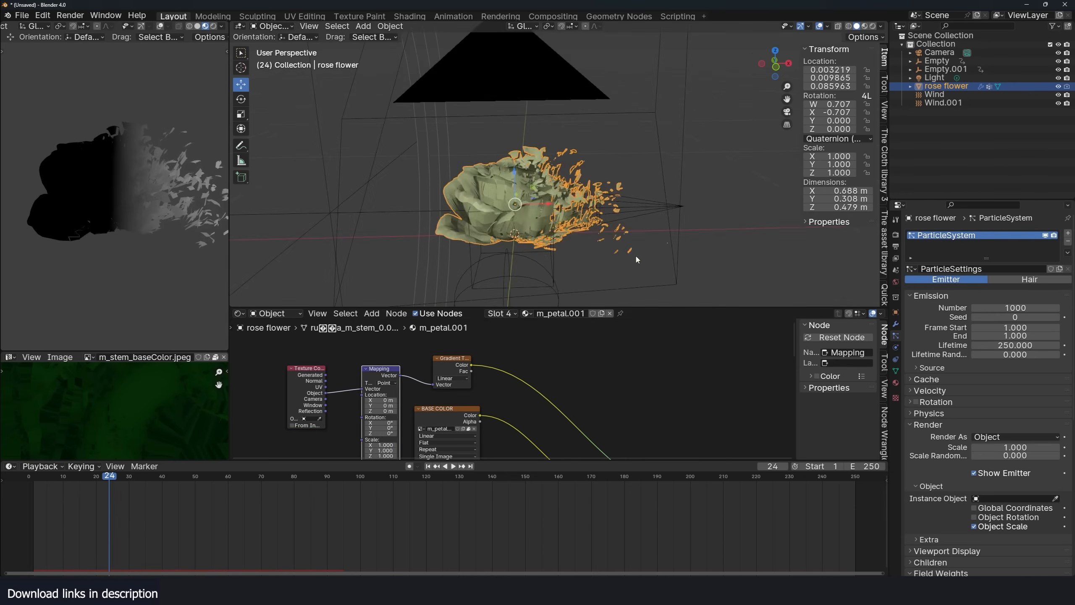
- Set an animated Empty as the Texture Coordinate node's object and preview the moving gradient up to frame 23
middle_drag(636, 257, 613, 257)
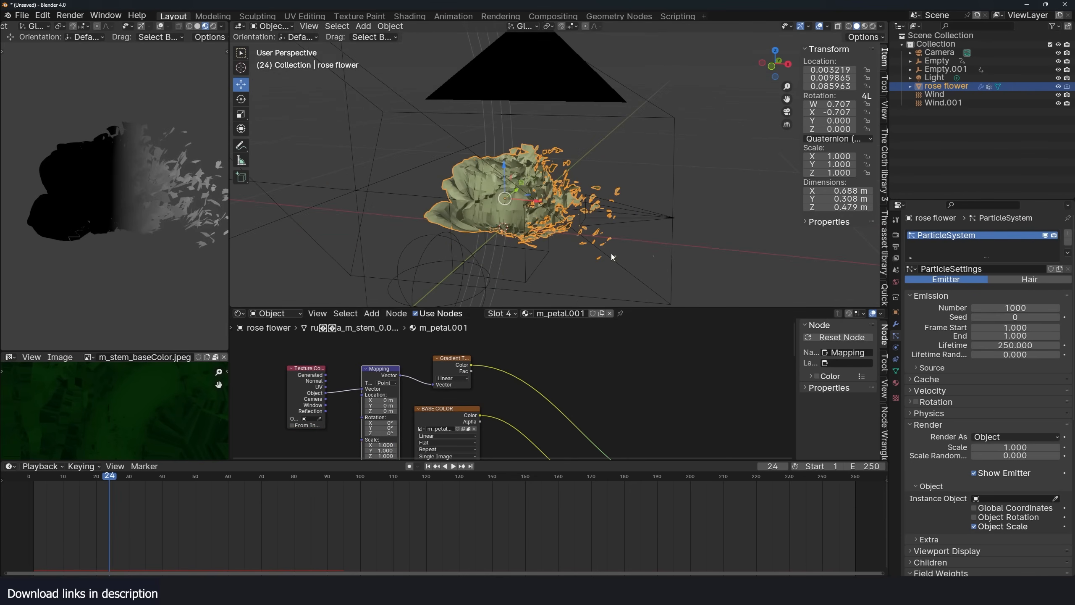
mouse_move(72, 504)
mouse_down()
mouse_move(46, 504)
mouse_move(83, 504)
mouse_up()
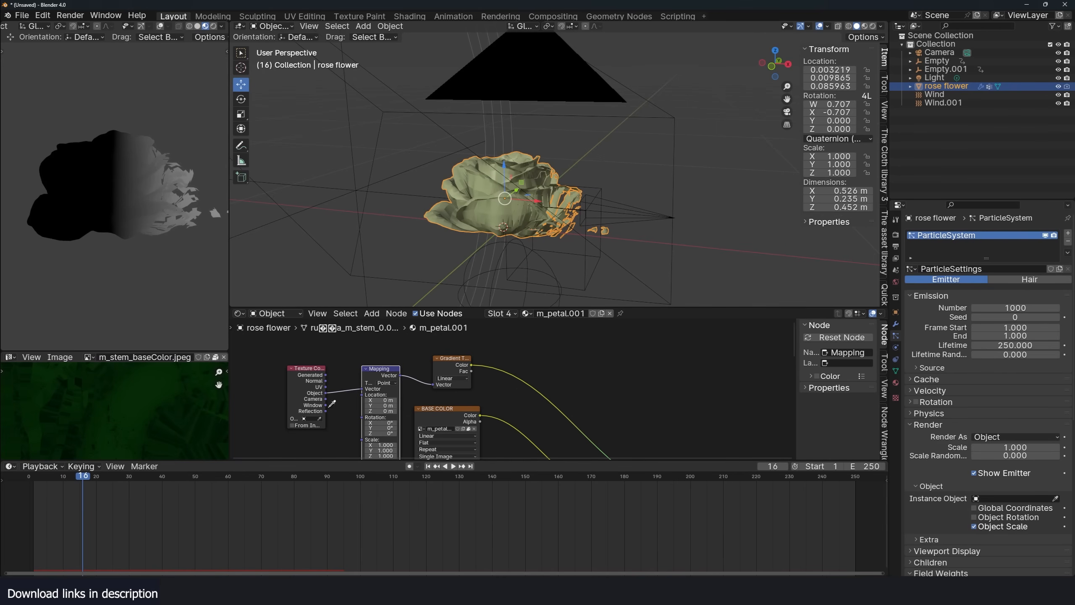
click(464, 266)
key(space)
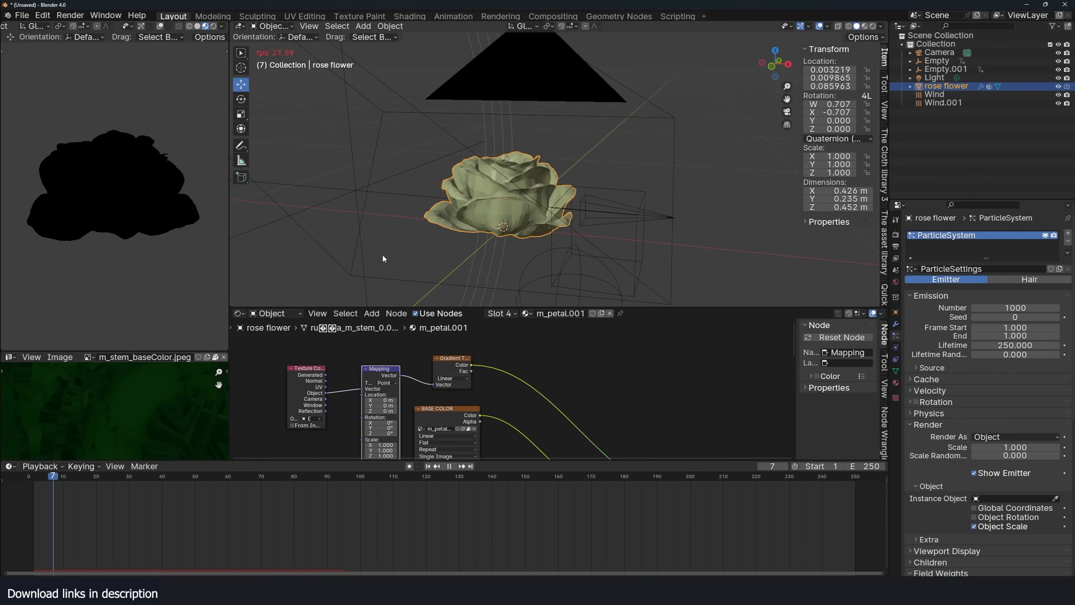
click(98, 491)
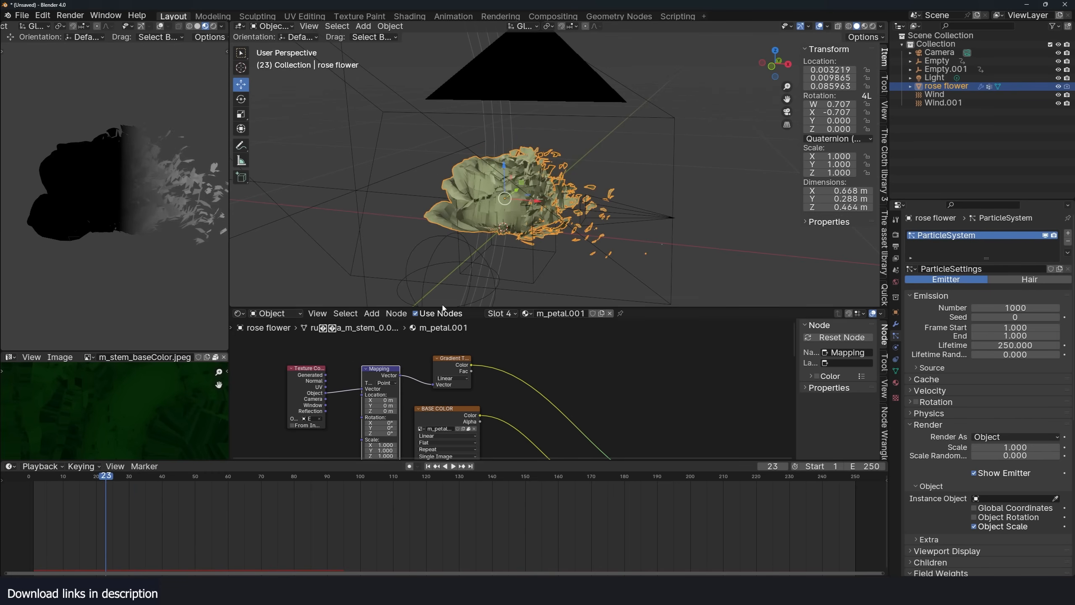
scroll(451, 253, up, 4)
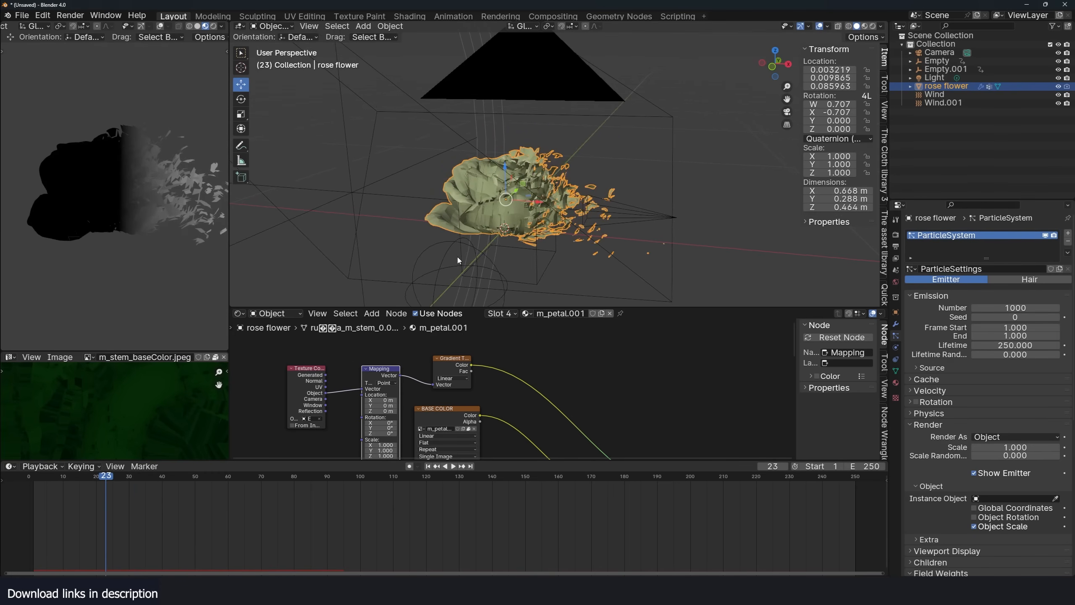
middle_drag(227, 228, 160, 203)
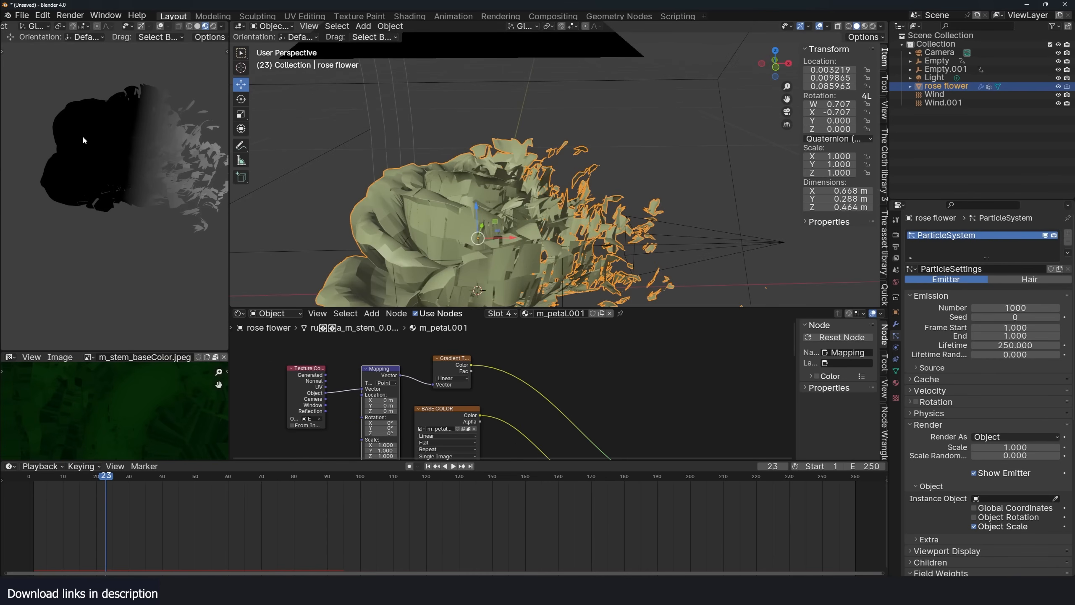
- Insert a Color Ramp node after the Gradient Texture and move its white stop to position 0.045
key(shift+a)
text(r)
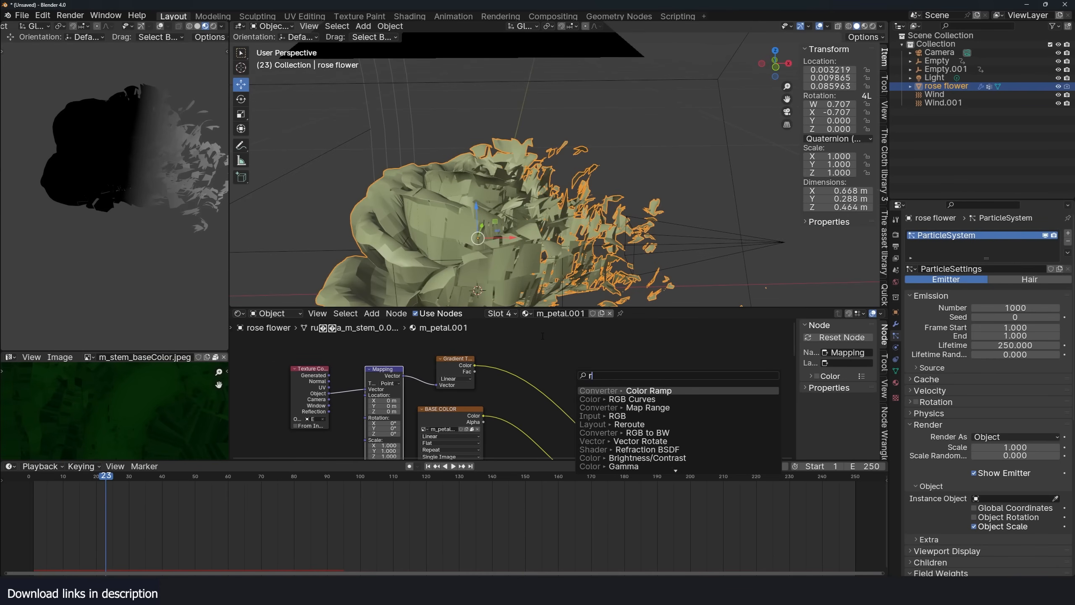
text(amp)
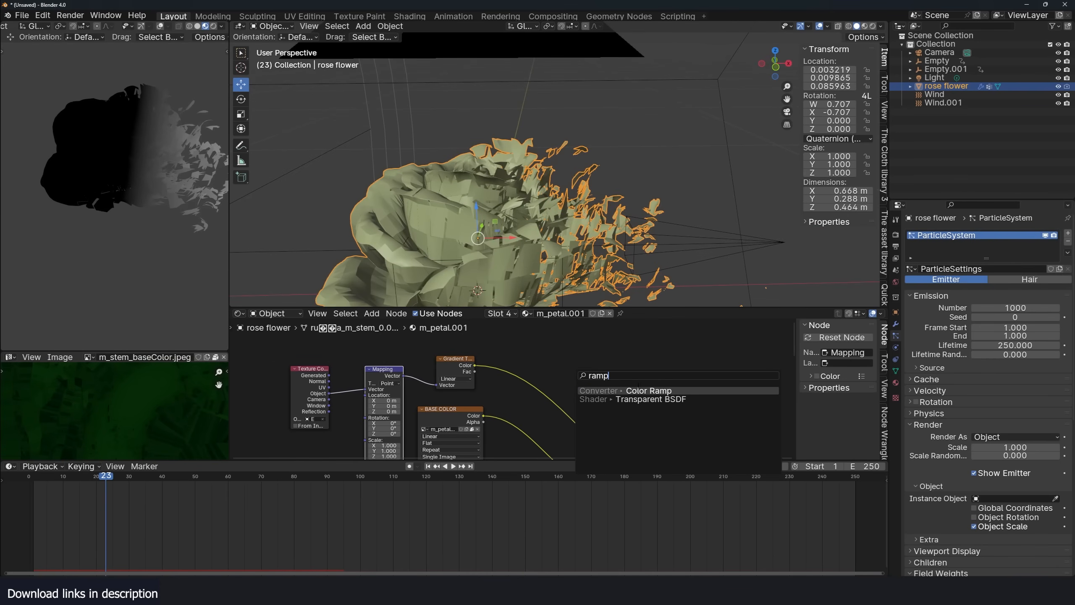
key(Return)
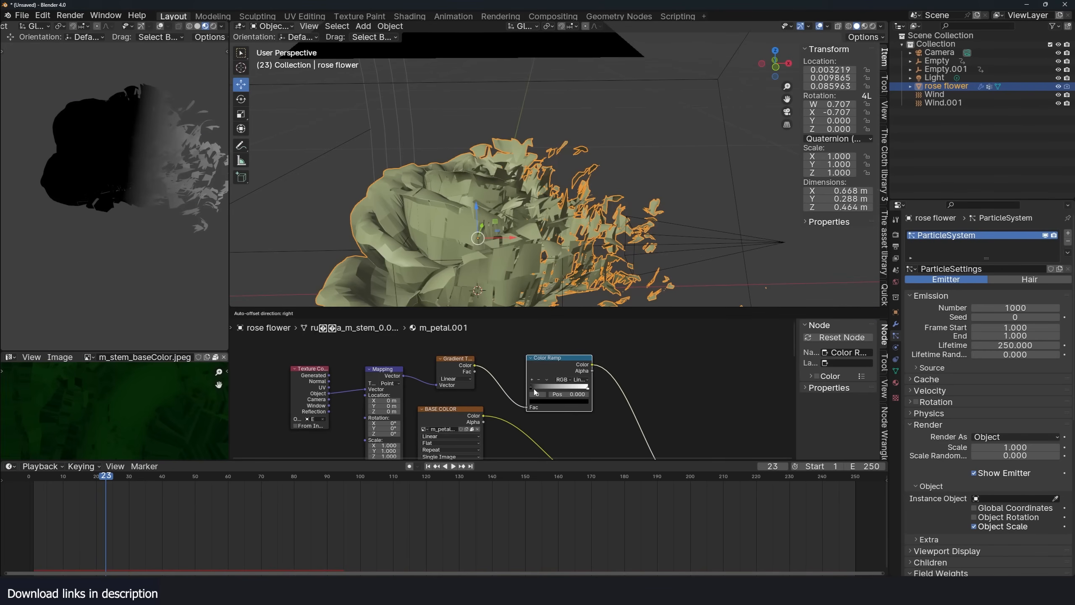
click(536, 392)
drag(535, 391, 507, 379)
scroll(501, 380, up, 2)
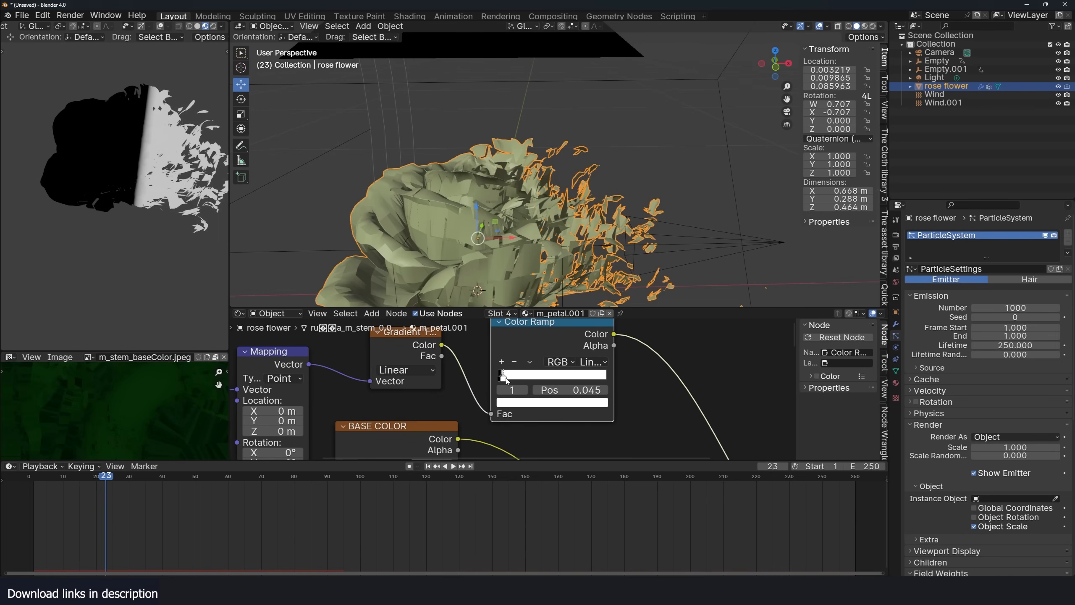
- Set the Mapping node's X location to 0.03 m and check the colour transition against the fragments by playing and scrubbing to frame 22
middle_drag(524, 193, 489, 194)
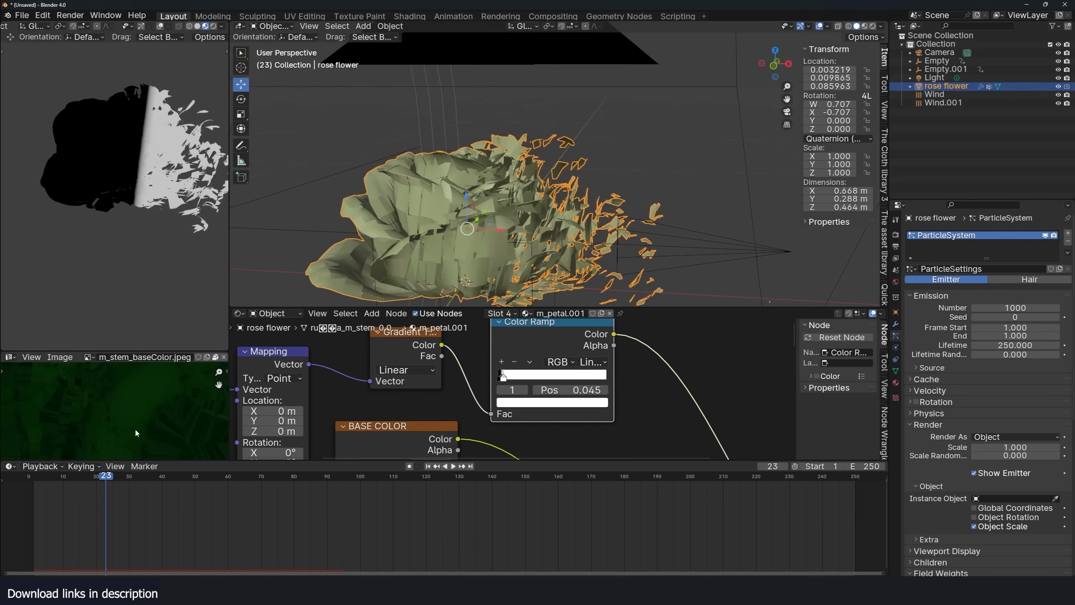
click(29, 513)
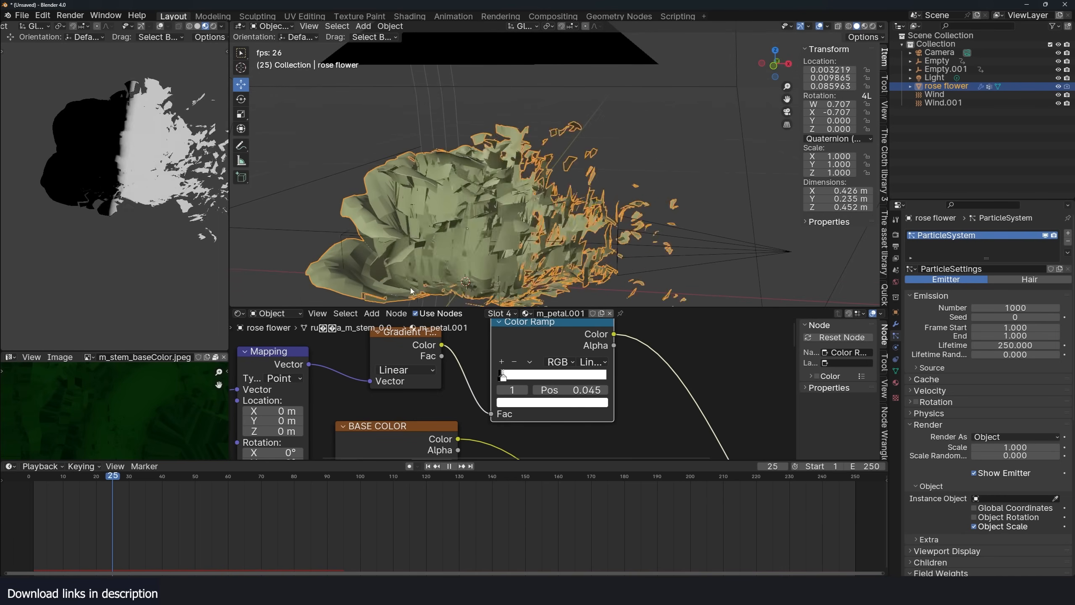
key(space)
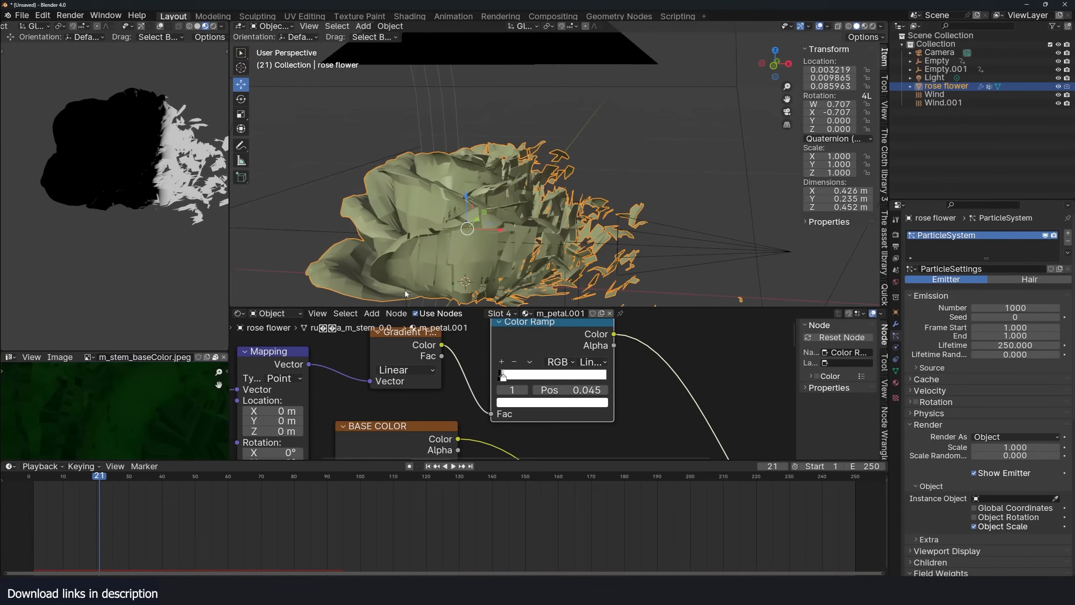
middle_drag(311, 435, 388, 388)
drag(334, 376, 329, 376)
key(space)
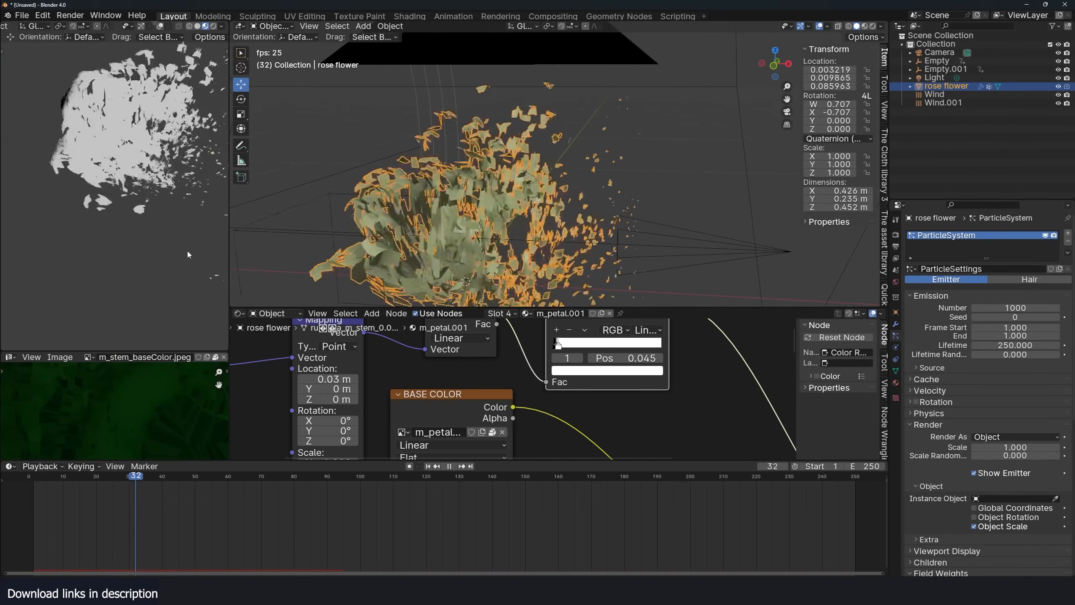
key(space)
drag(129, 476, 104, 505)
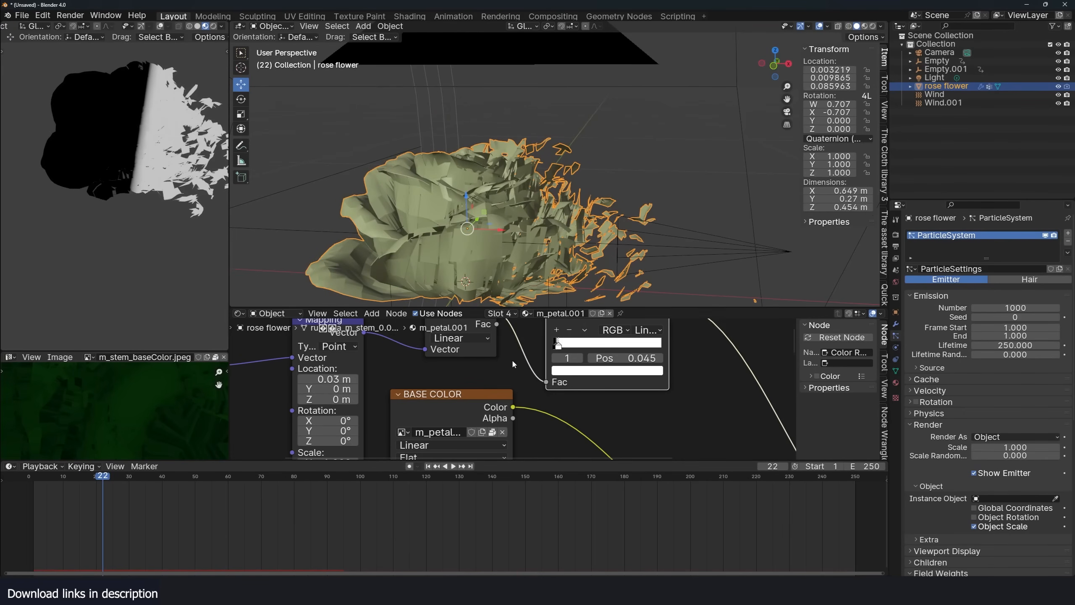
- Make room in the petal material's node graph and add a Noise Texture node above the Mapping node
scroll(512, 359, down, 4)
drag(432, 400, 304, 392)
click(367, 381)
middle_drag(372, 390, 396, 393)
key(shift+a)
click(396, 393)
text(no)
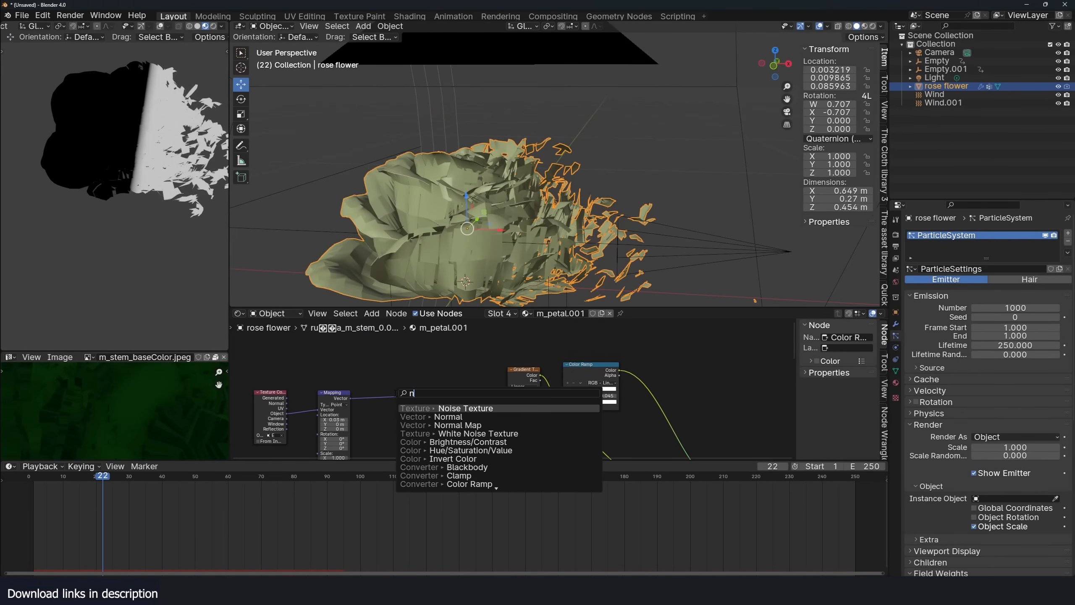
key(Return)
- Insert a Vector Math node set to Multiply between Mapping and Gradient Texture, with the noise Color as its second vector
key(shift+a)
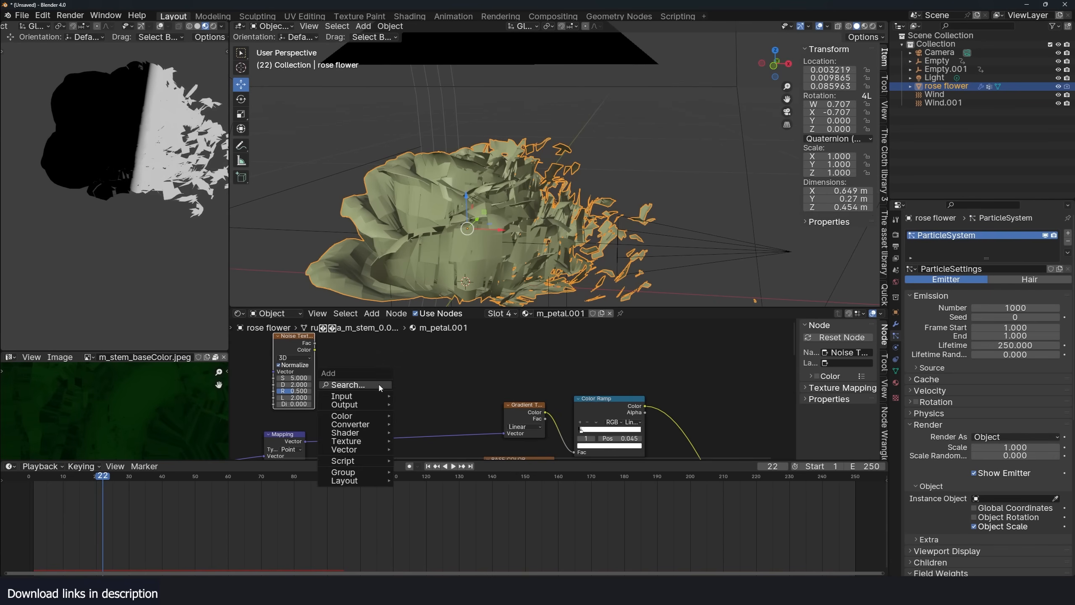
click(380, 385)
text(vect)
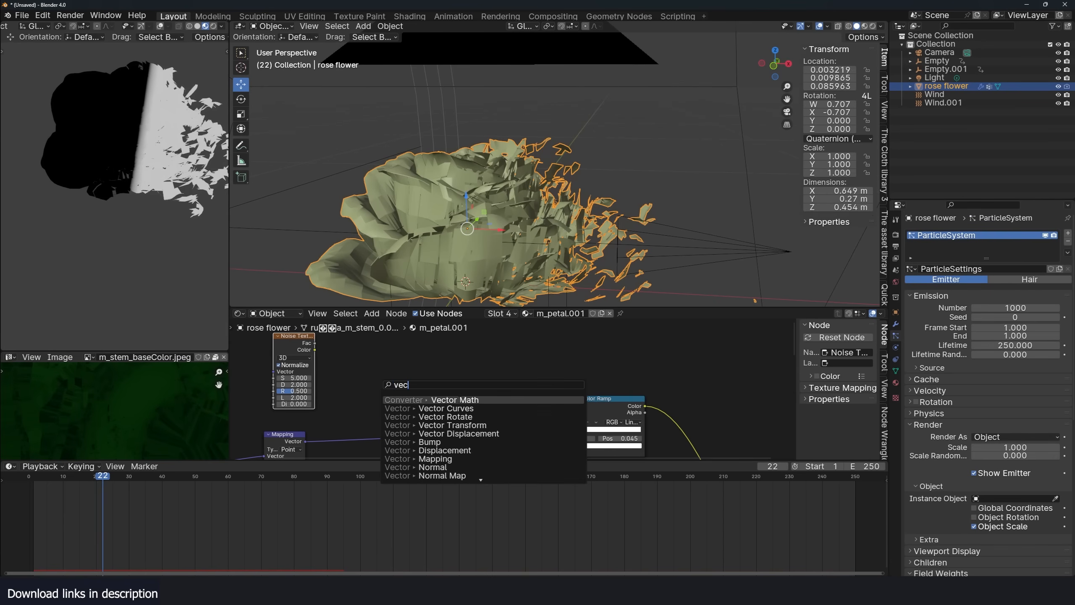
key(Return)
click(405, 383)
drag(315, 343, 341, 373)
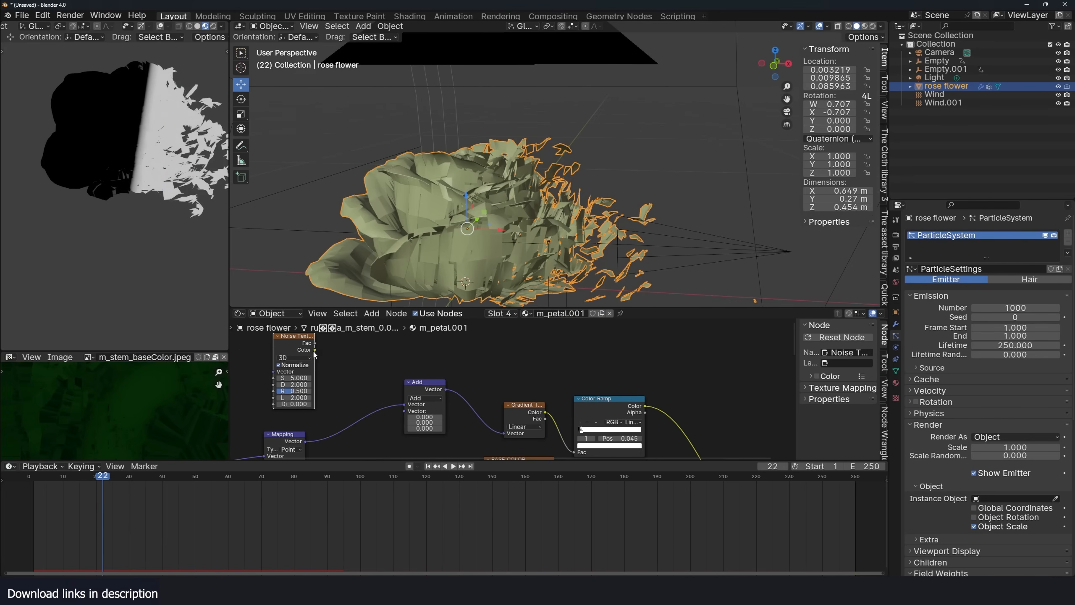
drag(407, 414, 407, 414)
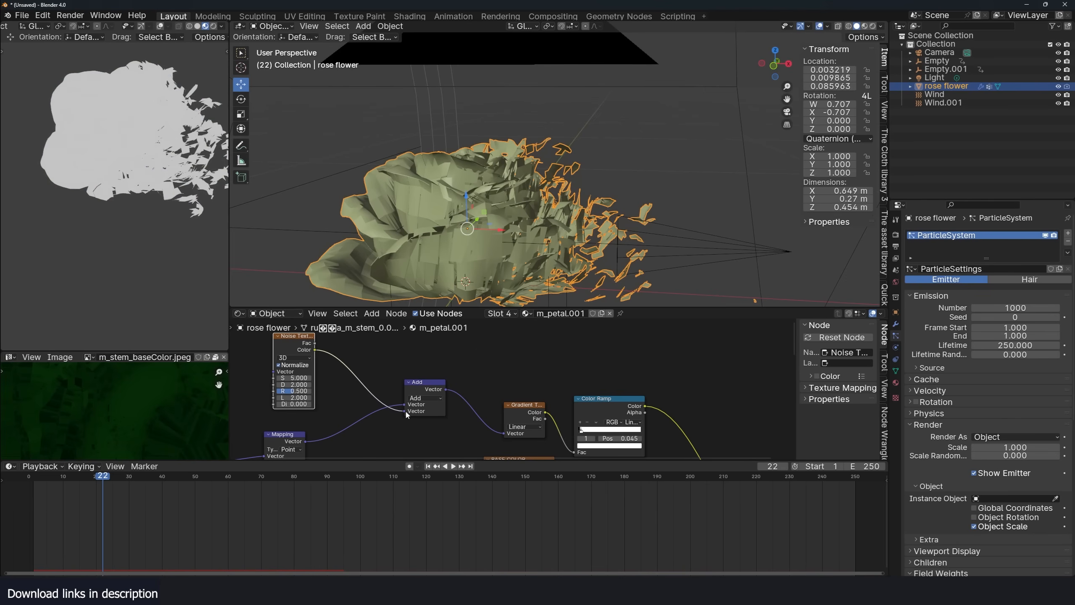
click(423, 398)
click(424, 427)
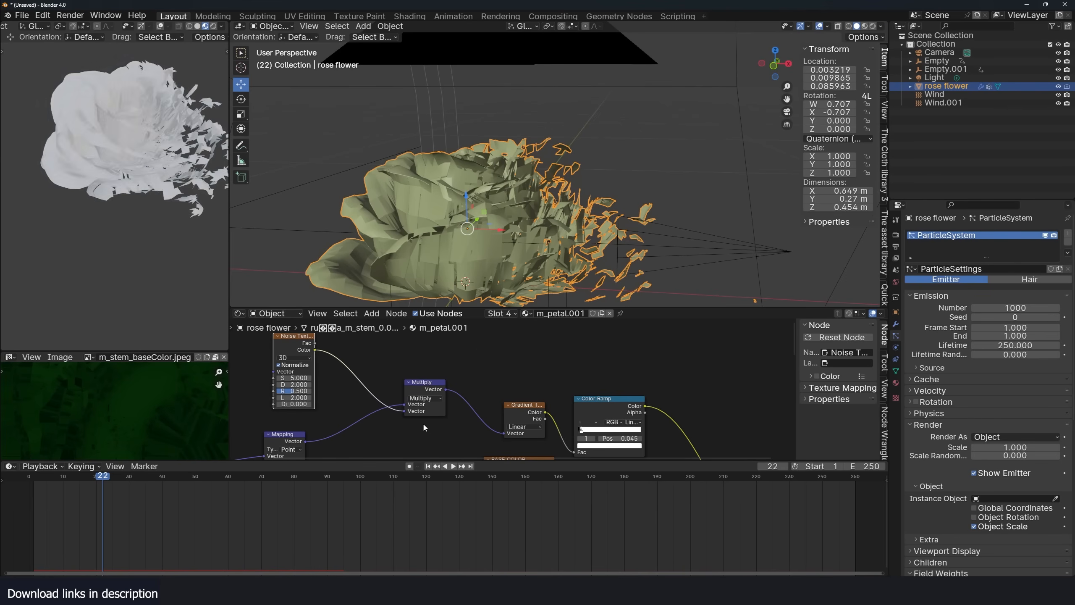
- Set the Noise Texture's scale to 4.3, detail to 3, roughness to 0.867 and lacunarity to 1.7
scroll(377, 404, up, 3)
middle_drag(321, 404, 450, 405)
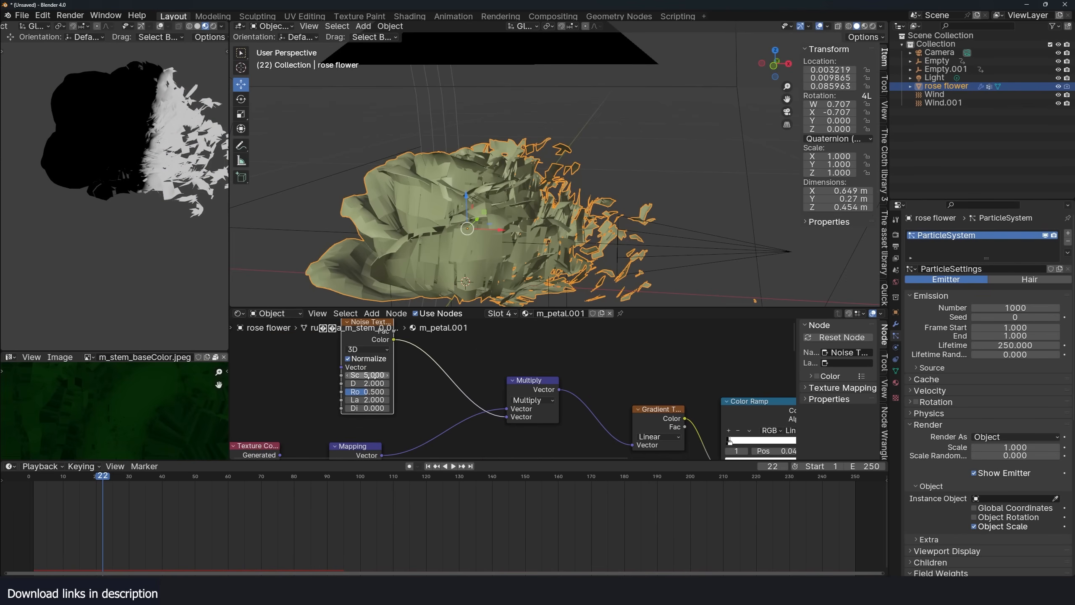
mouse_move(369, 376)
mouse_down()
mouse_move(385, 376)
mouse_move(370, 377)
mouse_up()
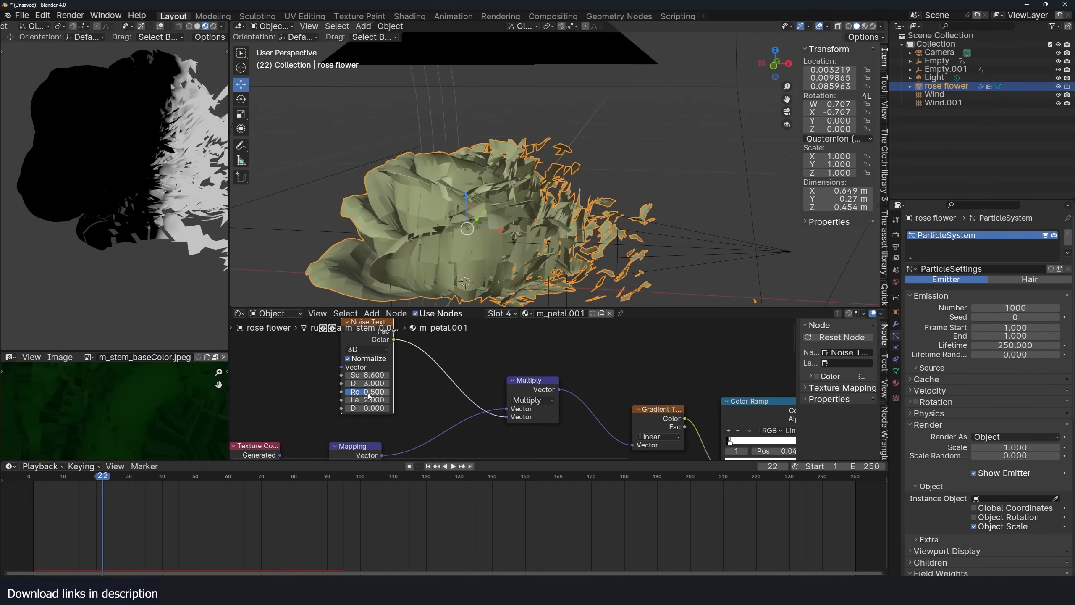
drag(367, 392, 386, 392)
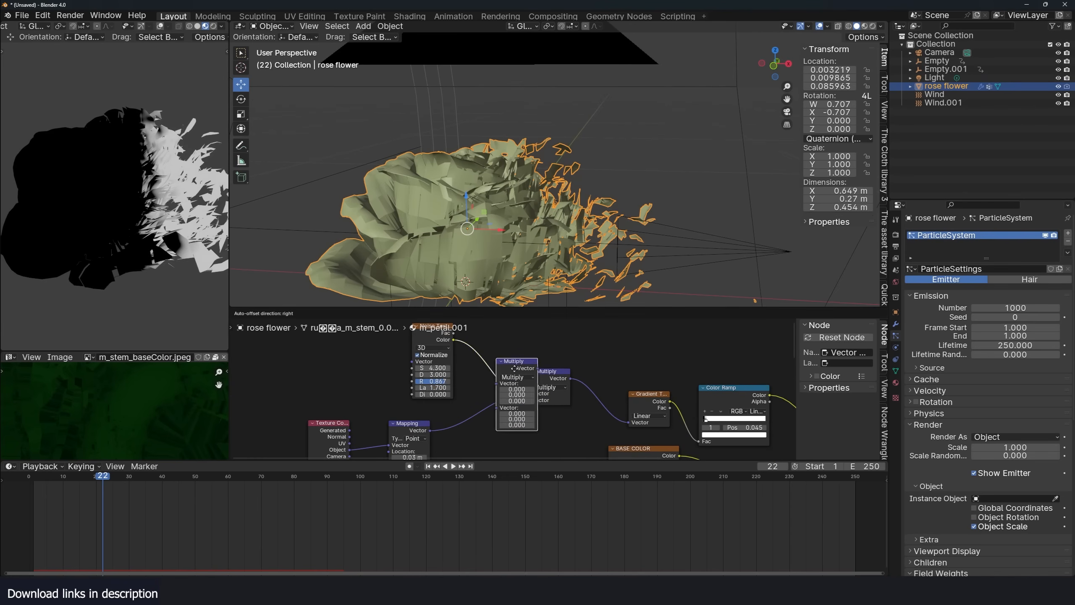
- Place a duplicated Vector Math node between the Noise Texture and Multiply, switch it to Scale and set its scale to 0.5
click(511, 378)
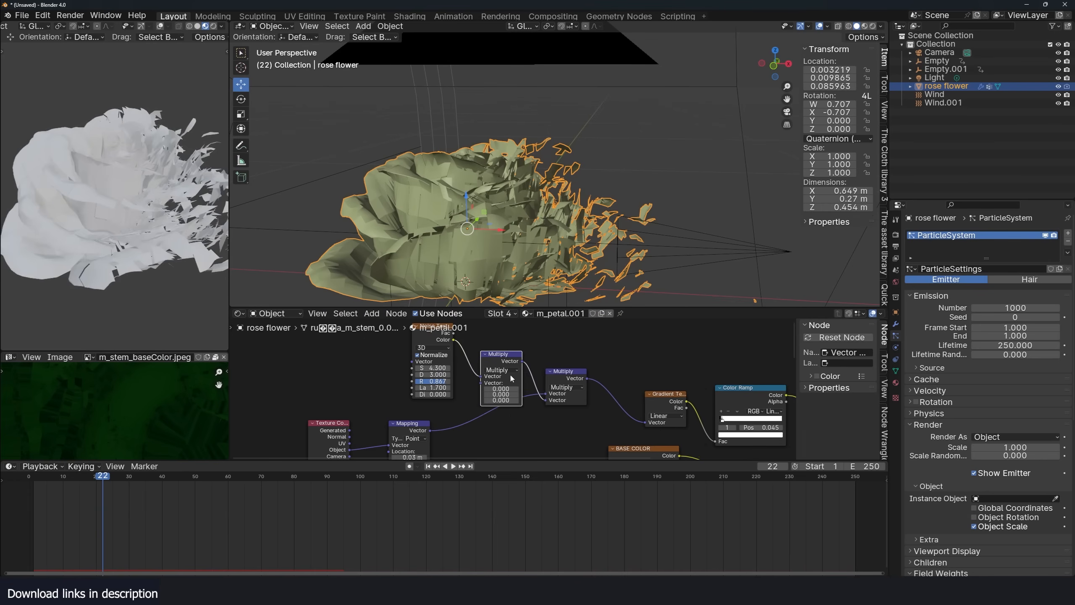
click(511, 370)
click(495, 474)
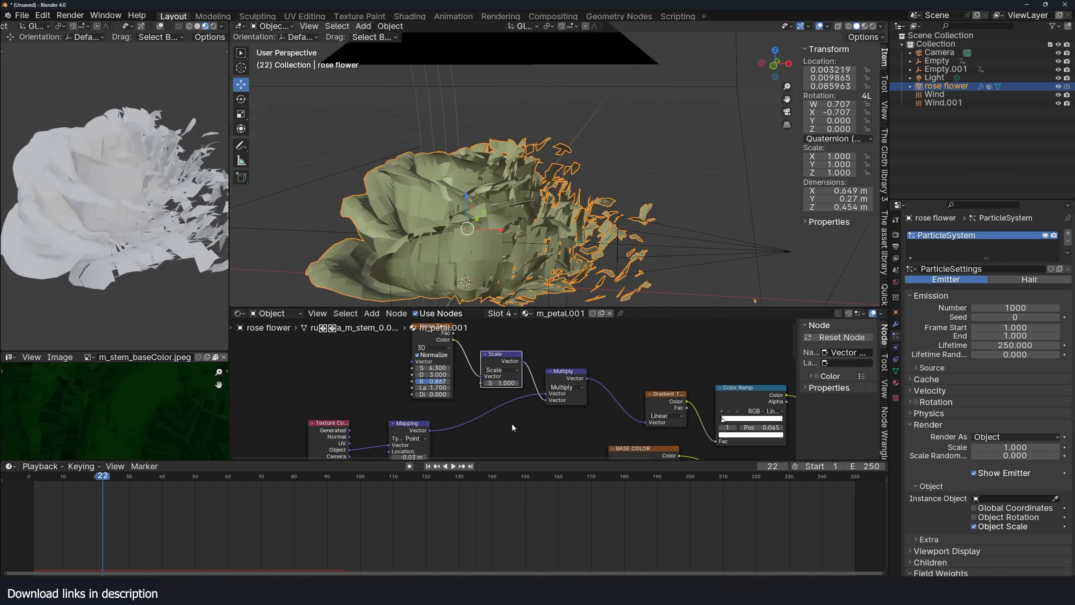
drag(502, 383, 478, 383)
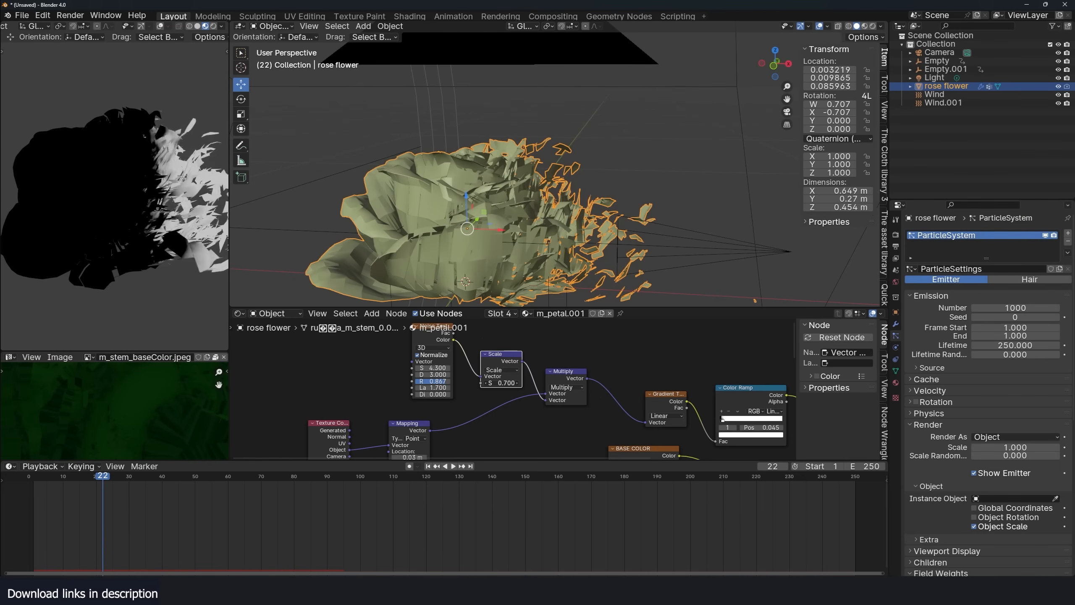
- Set the Mapping node's X location to 0.1 m and replay the disintegration, stopping at frame 27
middle_drag(479, 438, 507, 401)
drag(438, 421, 447, 421)
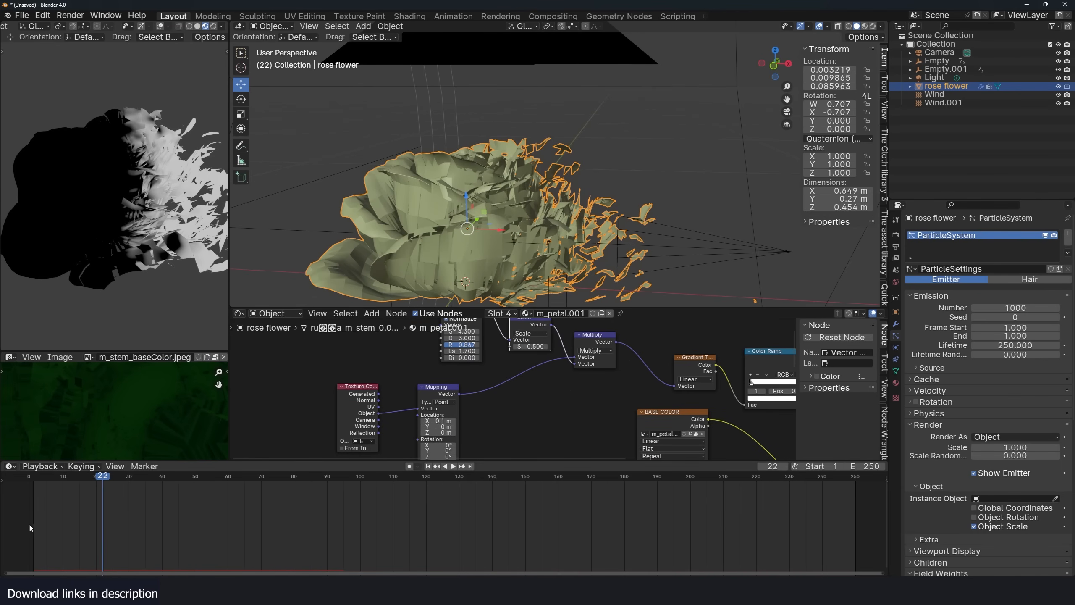
click(29, 476)
key(space)
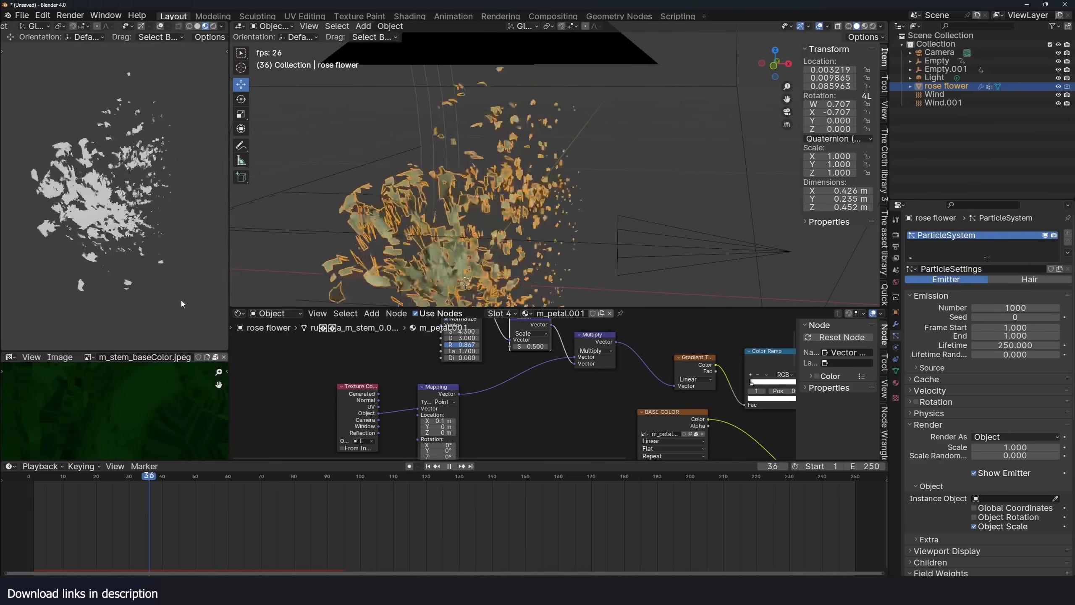
key(Escape)
key(space)
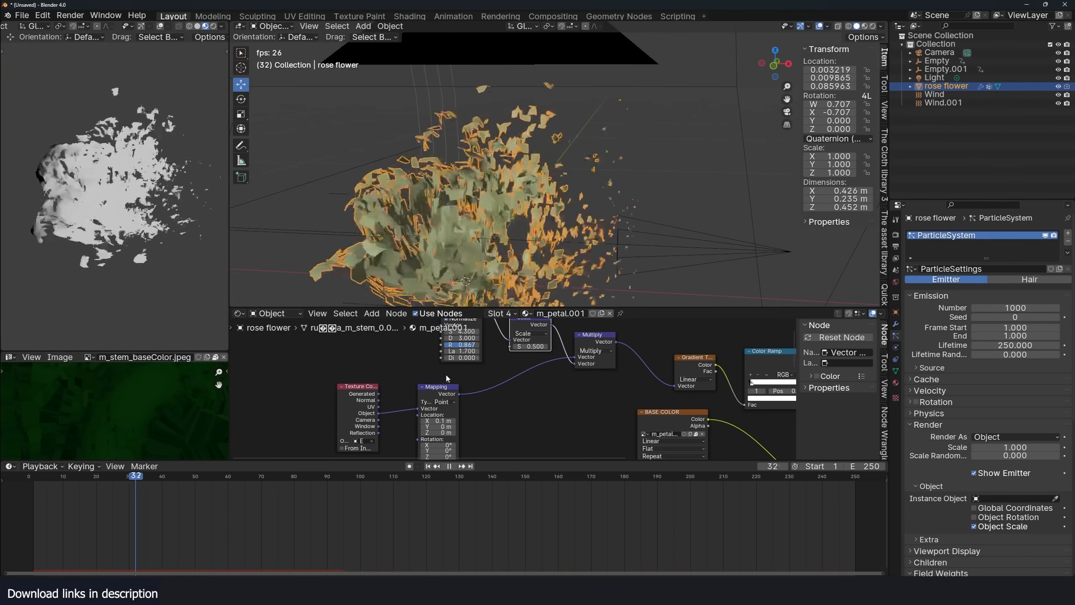
key(Escape)
key(space)
key(space)
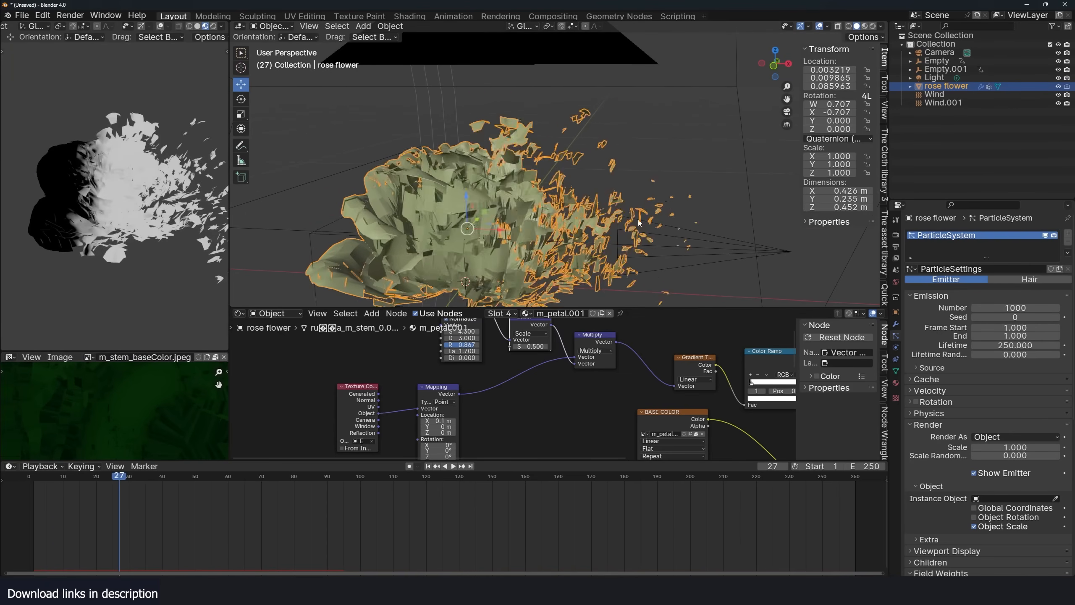
- Select both empties, go to frame 0 and scale their keyframes so the end keyframe lands at about frame 127
scroll(612, 200, down, 4)
scroll(593, 208, up, 2)
click(398, 283)
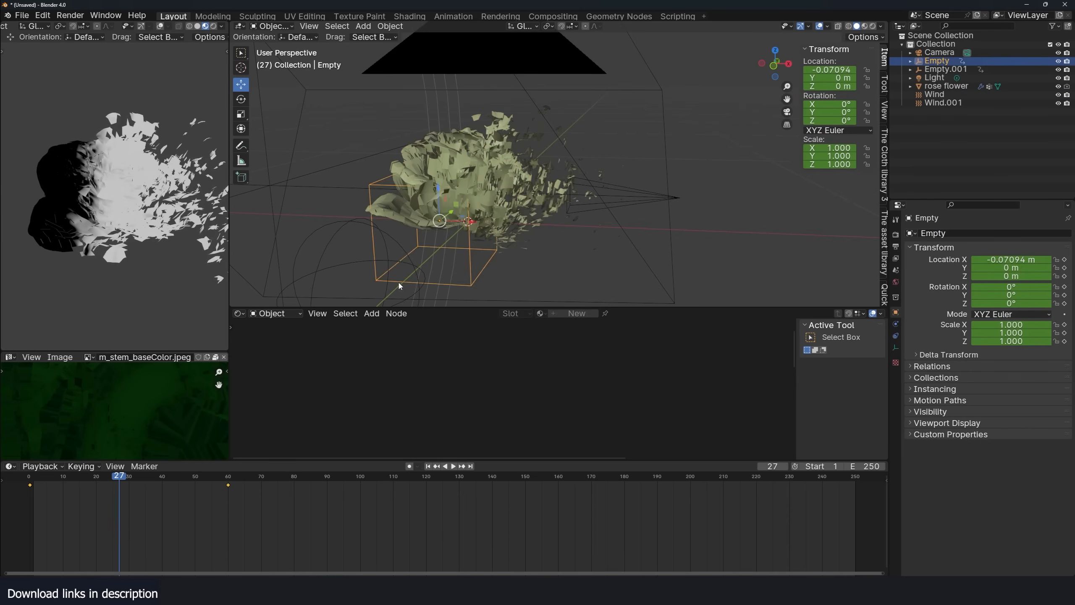
click(398, 258)
shift+click(468, 267)
key(KP_Decimal)
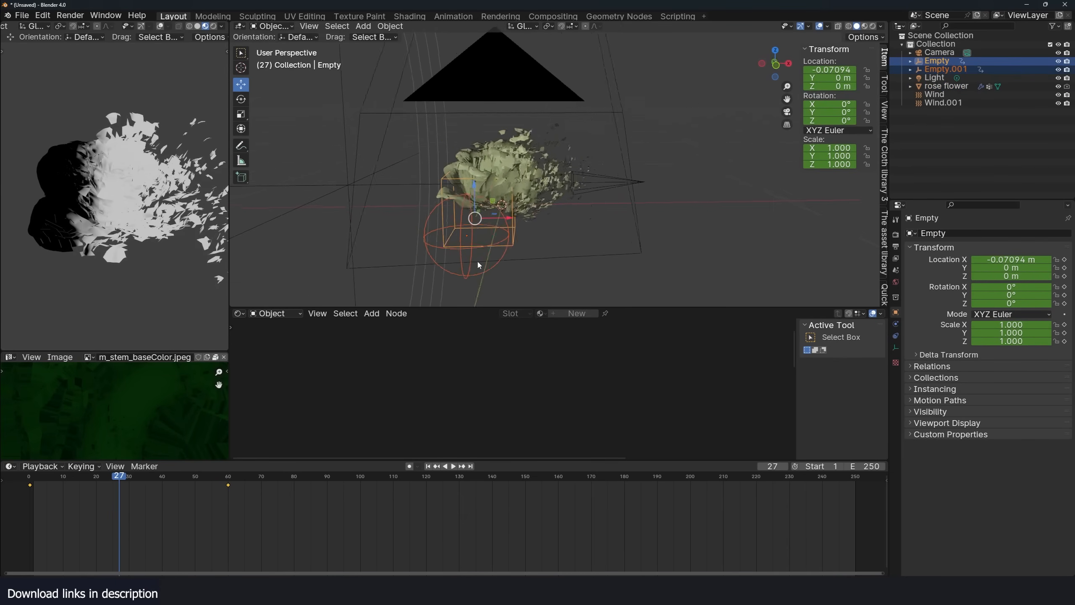
key(space)
drag(95, 499, 23, 503)
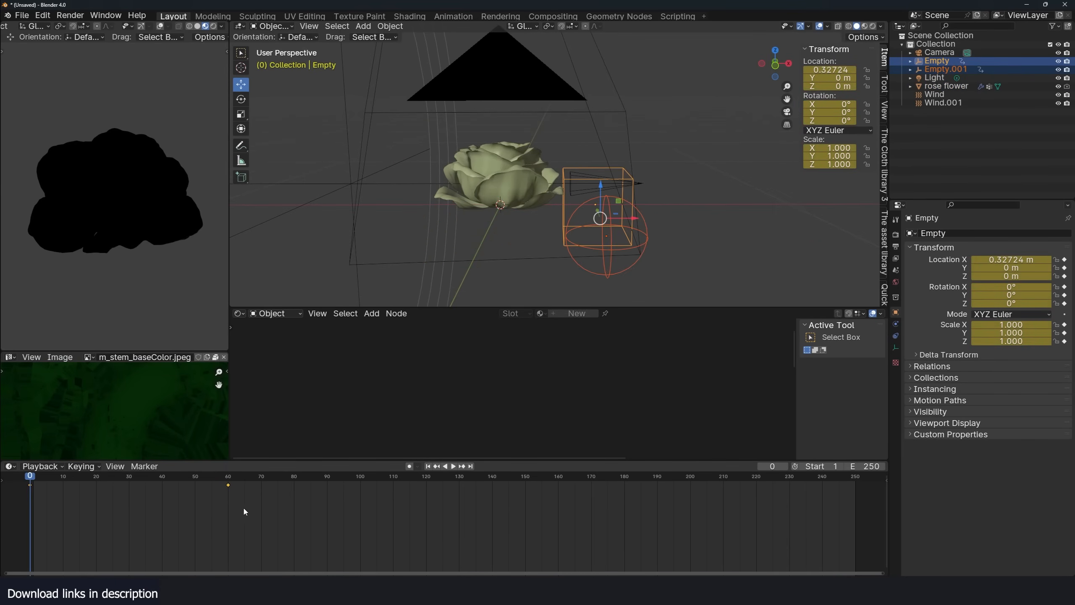
key(s)
click(365, 499)
- Play the slowed disintegration to check its timing and return to frame 0
key(space)
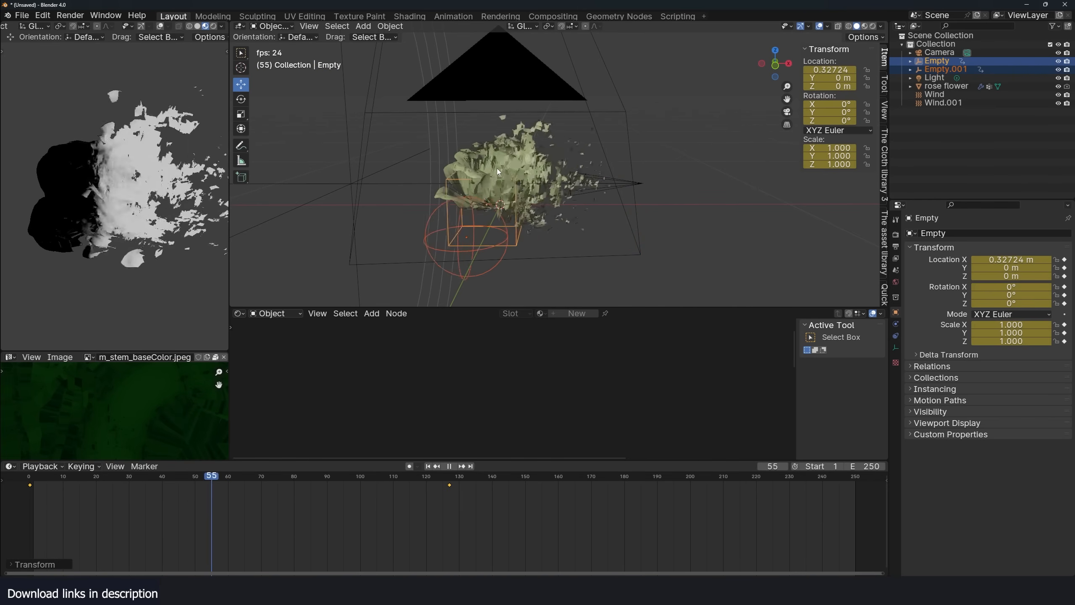
key(Escape)
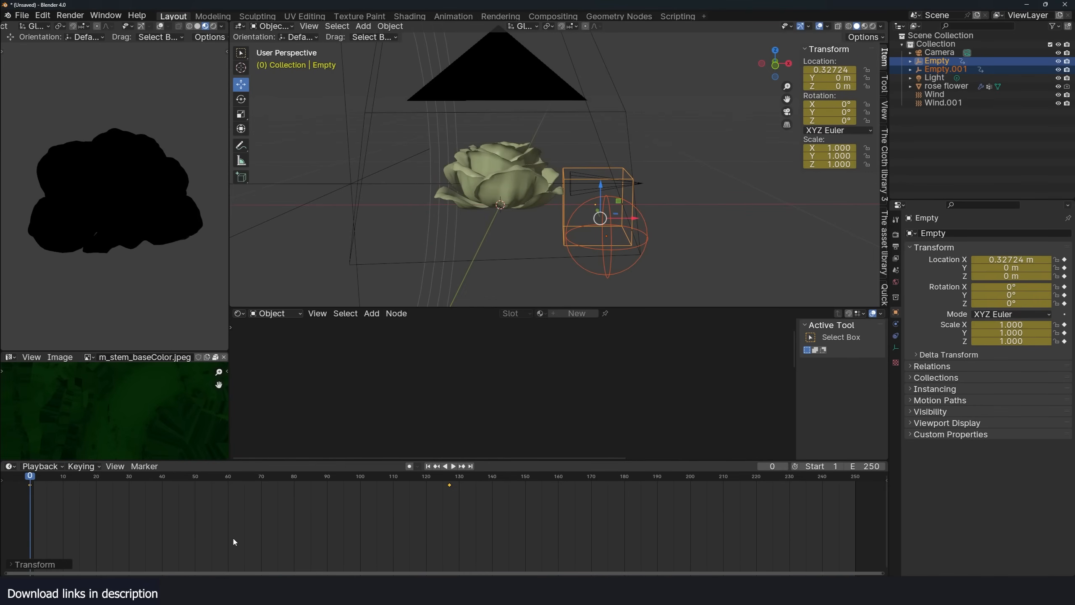
key(space)
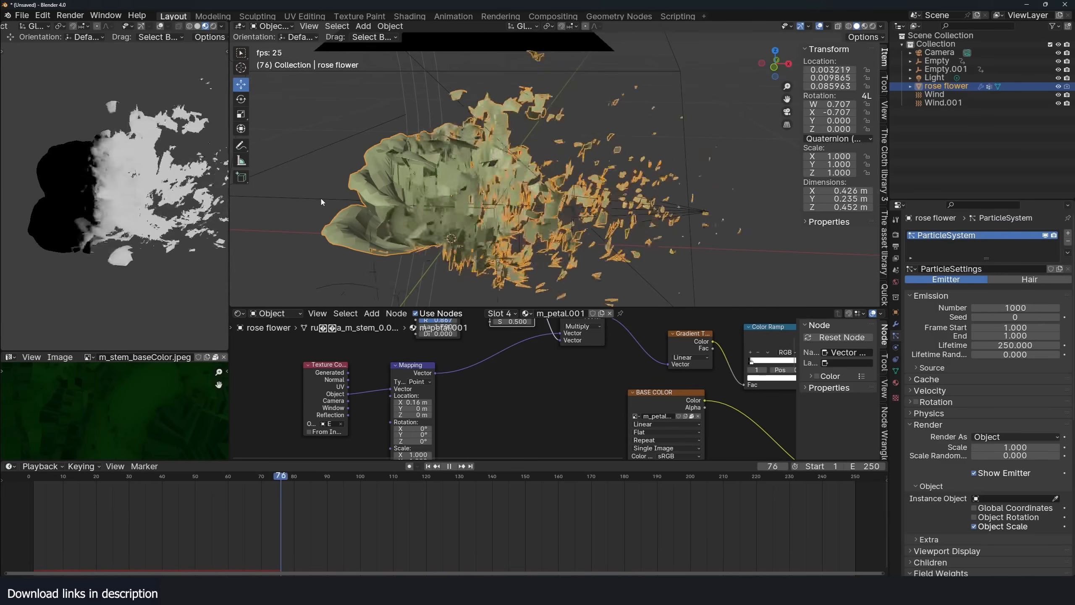
key(Escape)
- Reconnect the Principled BSDF to the Material Output's Surface in place of the Color Ramp
scroll(449, 363, down, 4)
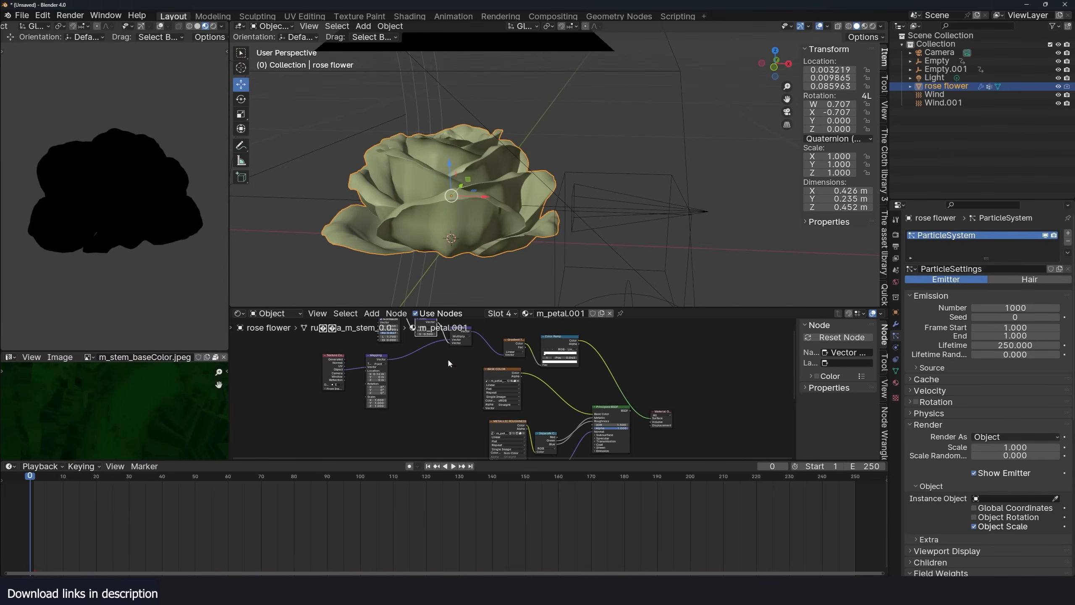
scroll(518, 378, up, 2)
middle_drag(541, 374, 514, 373)
middle_drag(576, 357, 546, 381)
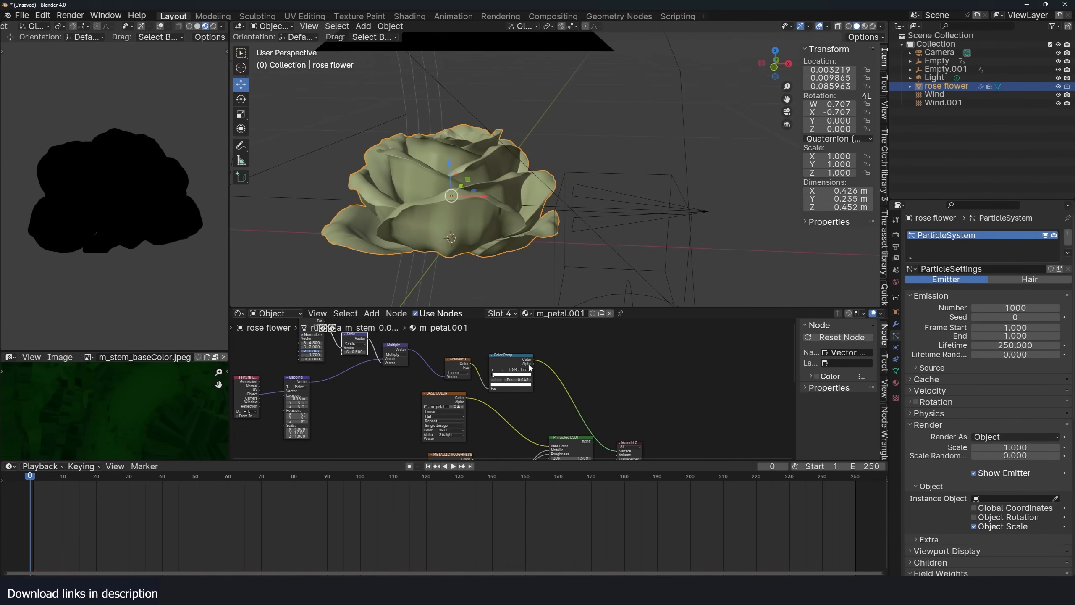
drag(534, 351, 451, 375)
key(g)
- Add an Emission shader and connect it to the Material Output's Surface
key(shift+a)
click(464, 358)
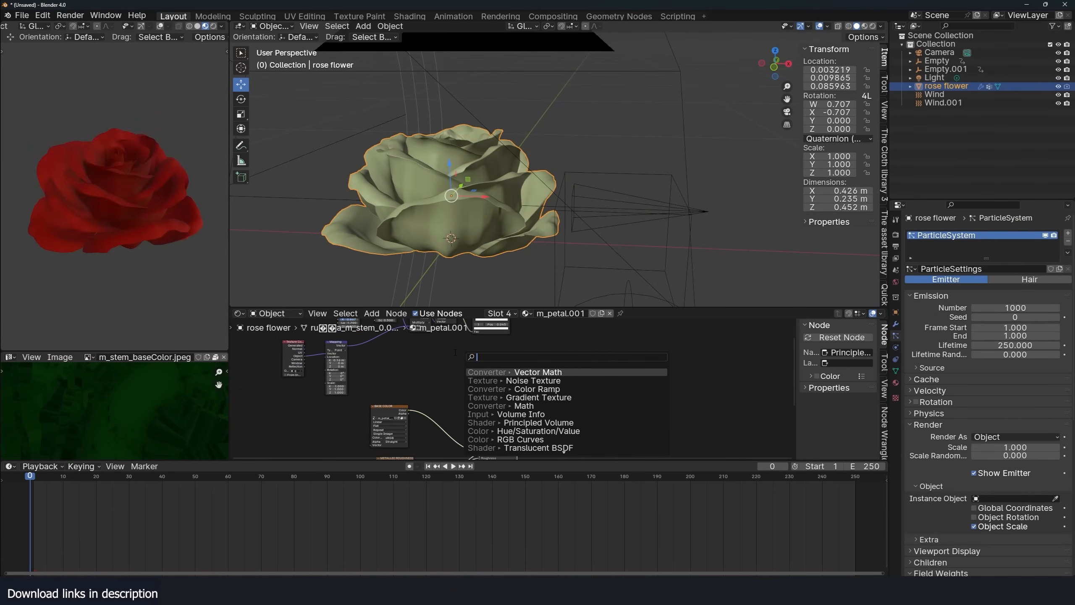
text(emis)
key(Return)
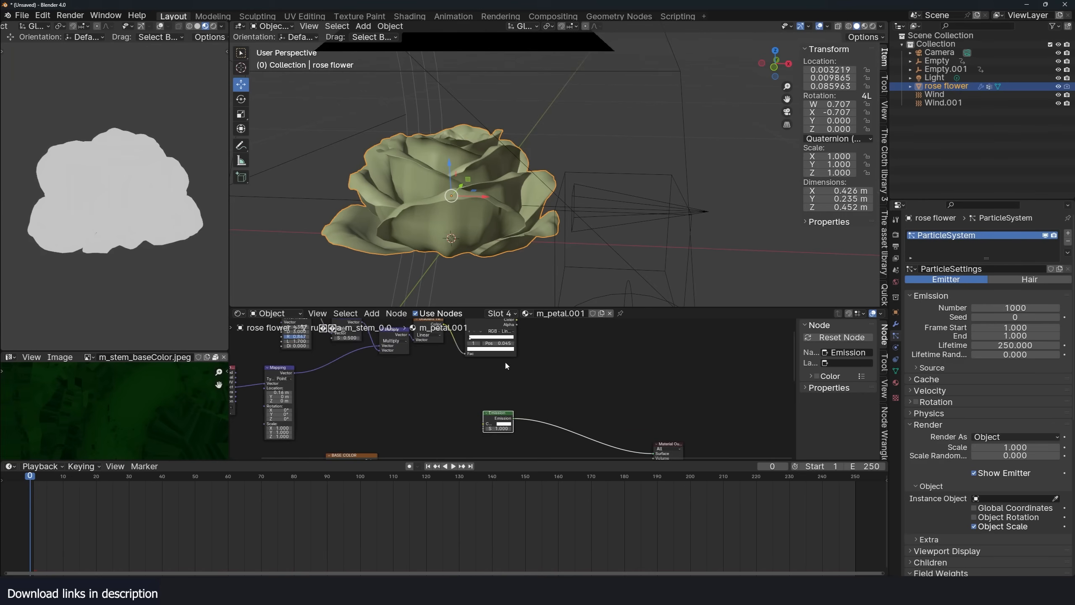
- Insert a Mix Shader on the link between the Emission shader and the Material Output
scroll(512, 399, down, 2)
key(shift+a)
click(575, 386)
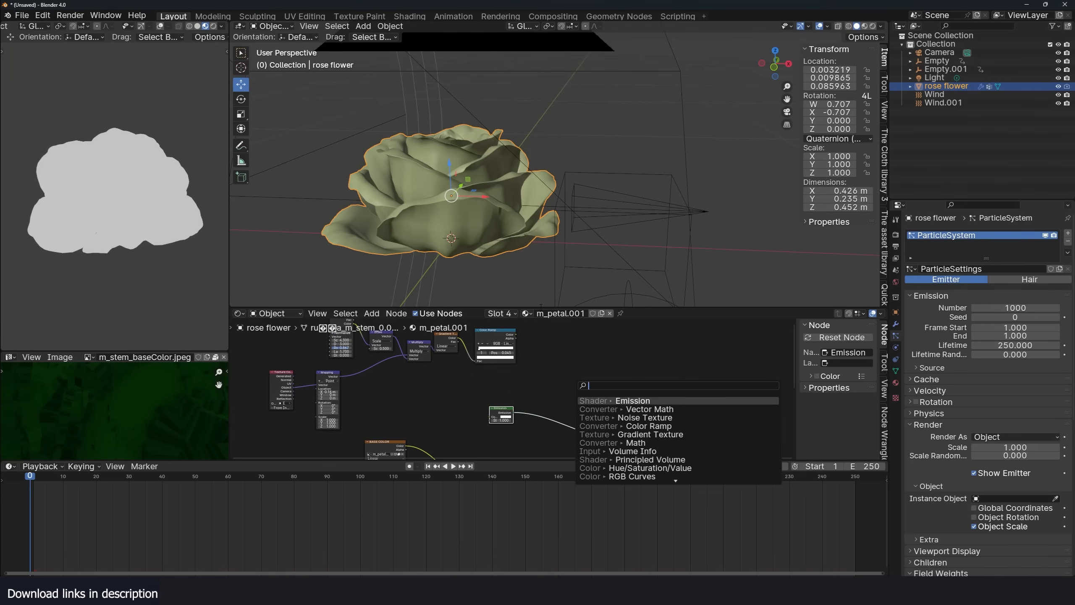
text(mix)
click(596, 418)
click(578, 420)
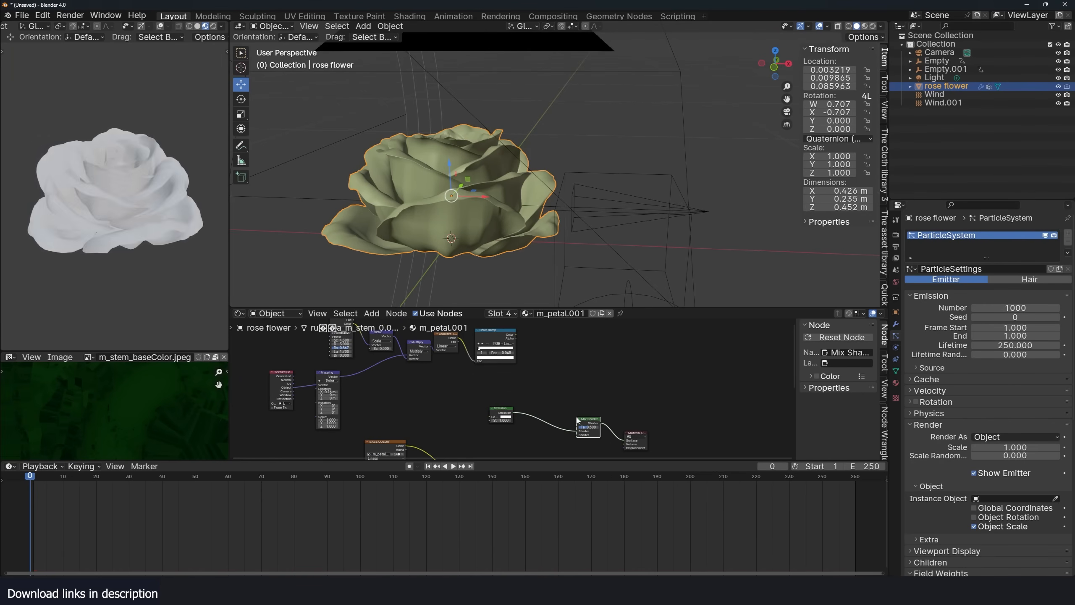
- Connect the Color Ramp to the Mix Shader's Fac, with the Principled BSDF as first shader and the Emission as second
drag(516, 336, 577, 426)
drag(495, 330, 510, 366)
middle_drag(523, 457, 545, 397)
drag(547, 423, 598, 373)
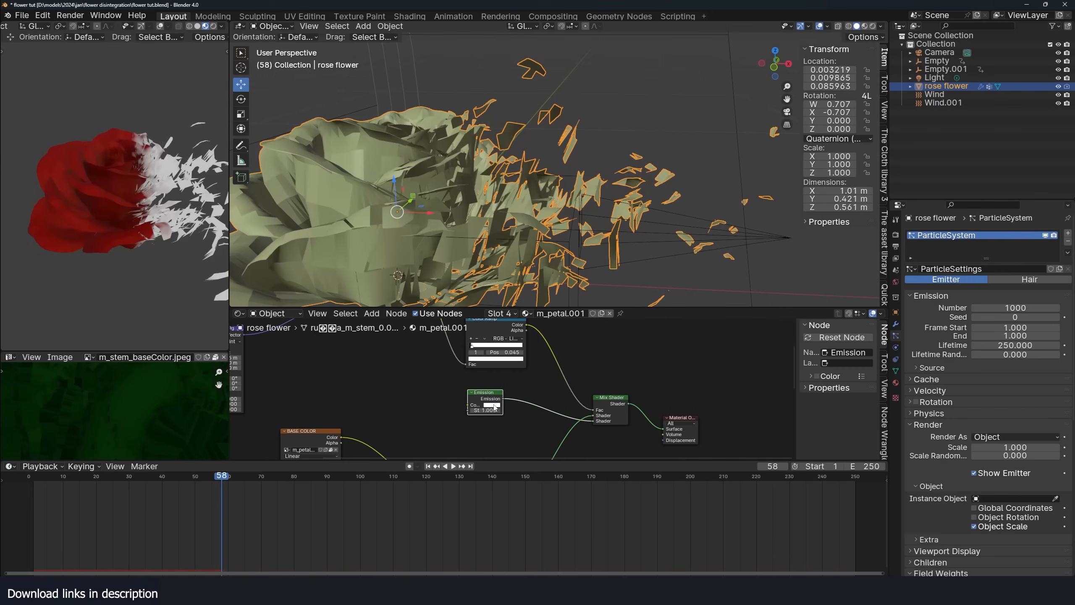
- Set the Emission shader's color to orange
click(492, 404)
scroll(445, 386, up, 1)
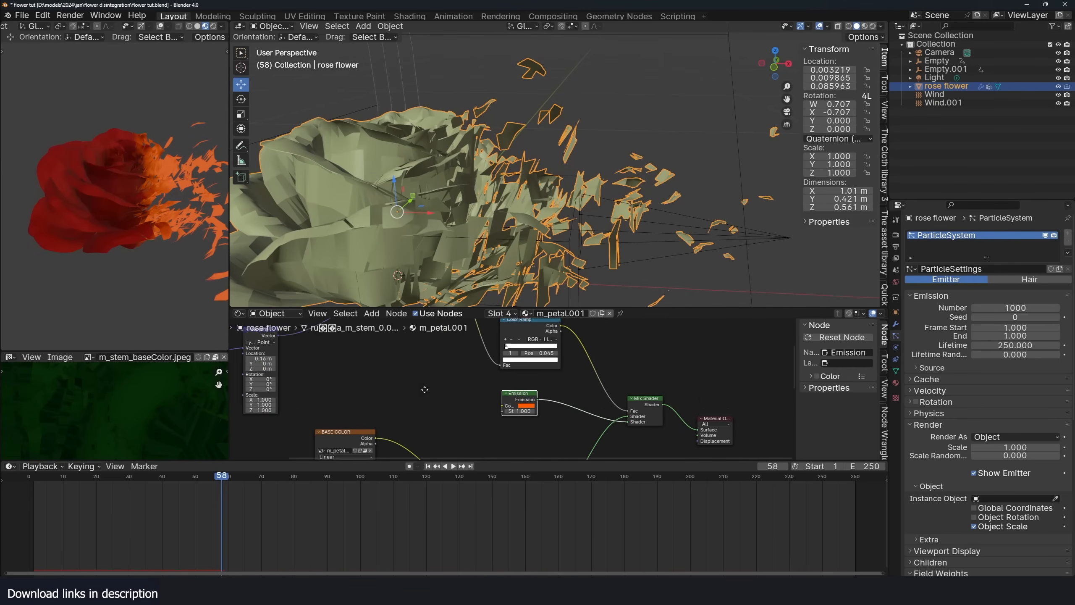
ctrl+scroll(445, 386, left, 3)
key(shift+a)
key(Escape)
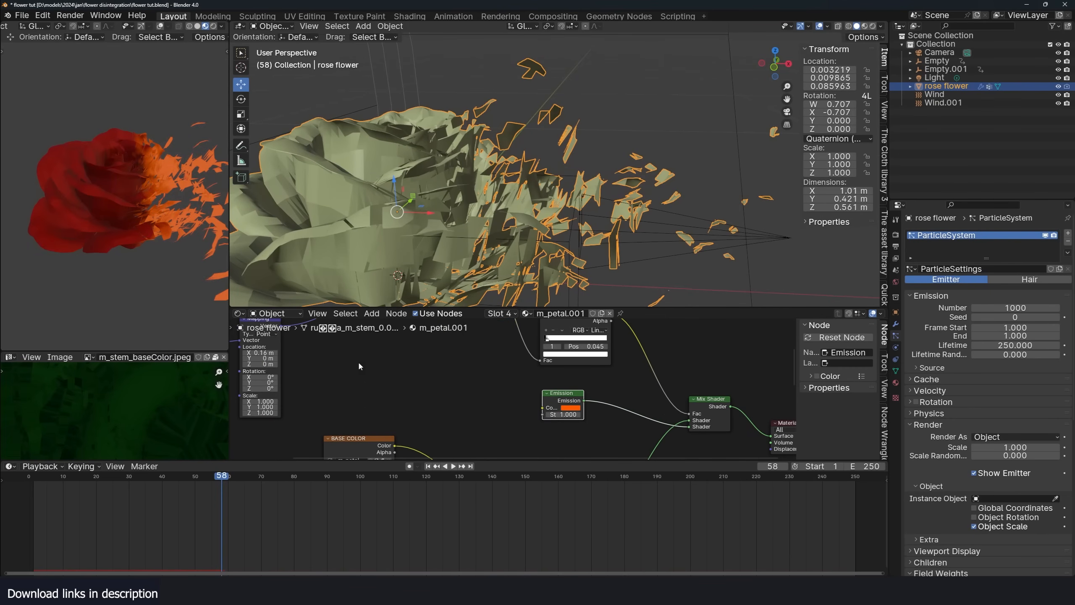
- Duplicate the Color Ramp, feed it from the original ramp, connect it to the Emission Color and place its white stop at 0.941
middle_drag(398, 372, 383, 430)
drag(550, 375, 413, 422)
key(shift+d)
drag(444, 376, 436, 412)
middle_drag(437, 412, 424, 362)
drag(464, 362, 516, 398)
scroll(438, 411, up, 4)
drag(362, 388, 437, 394)
scroll(423, 402, up, 5)
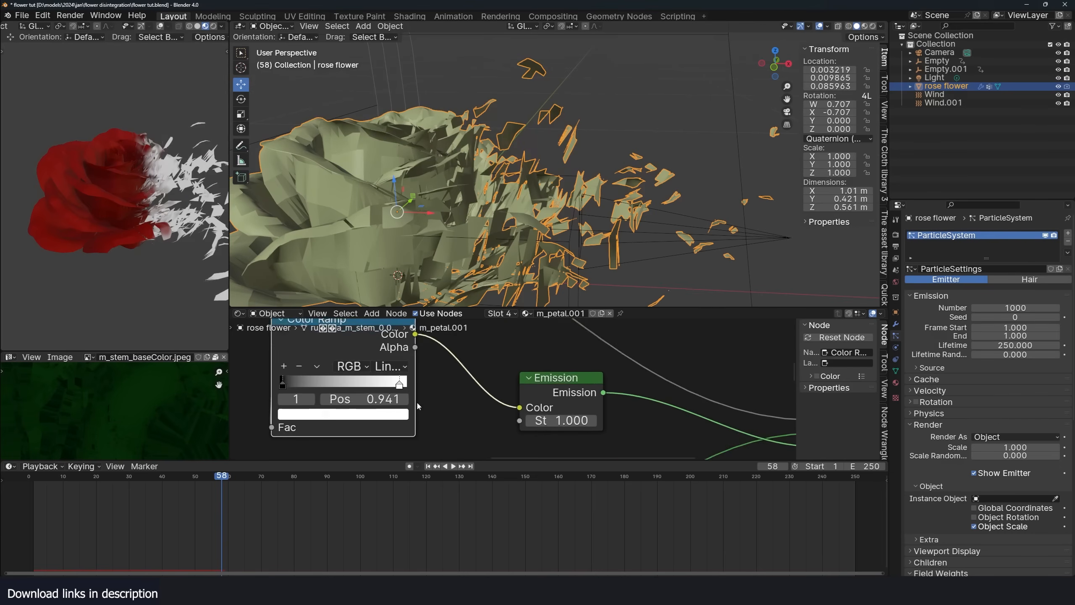
- Add two stops to the emission Color Ramp and color one bright red with hue 0.005, saturation 1 and full value
middle_drag(418, 404, 433, 384)
double_click(299, 347)
click(358, 395)
drag(362, 302, 343, 311)
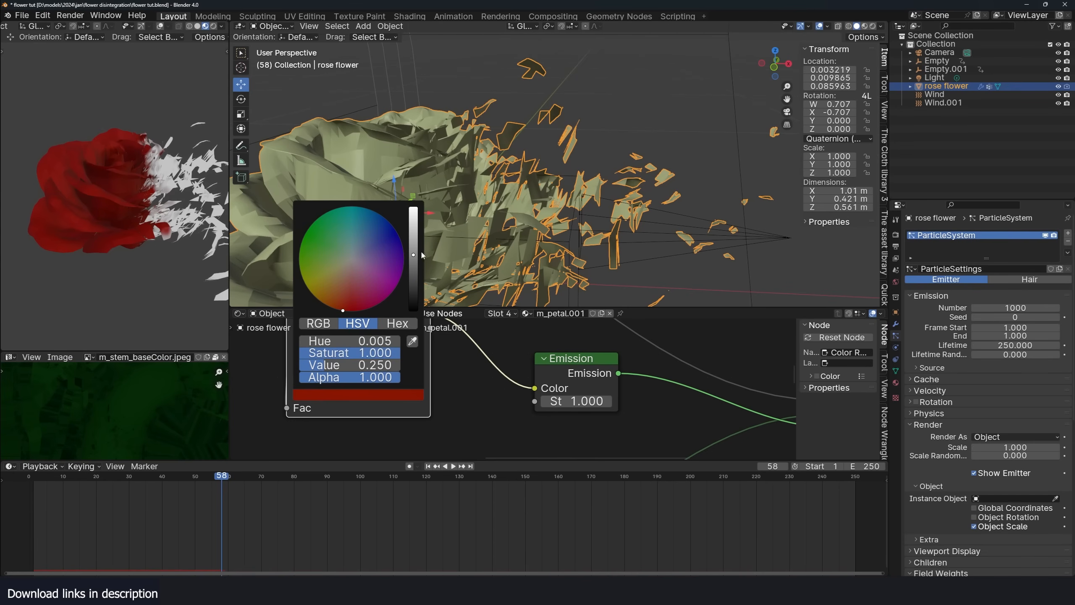
drag(415, 255, 414, 207)
- Color the ramp's following stop yellow-orange with hue 0.090, saturation 1 and value 1, and tint the last stop pale cream
click(355, 366)
click(359, 397)
drag(335, 280, 314, 296)
drag(414, 246, 414, 207)
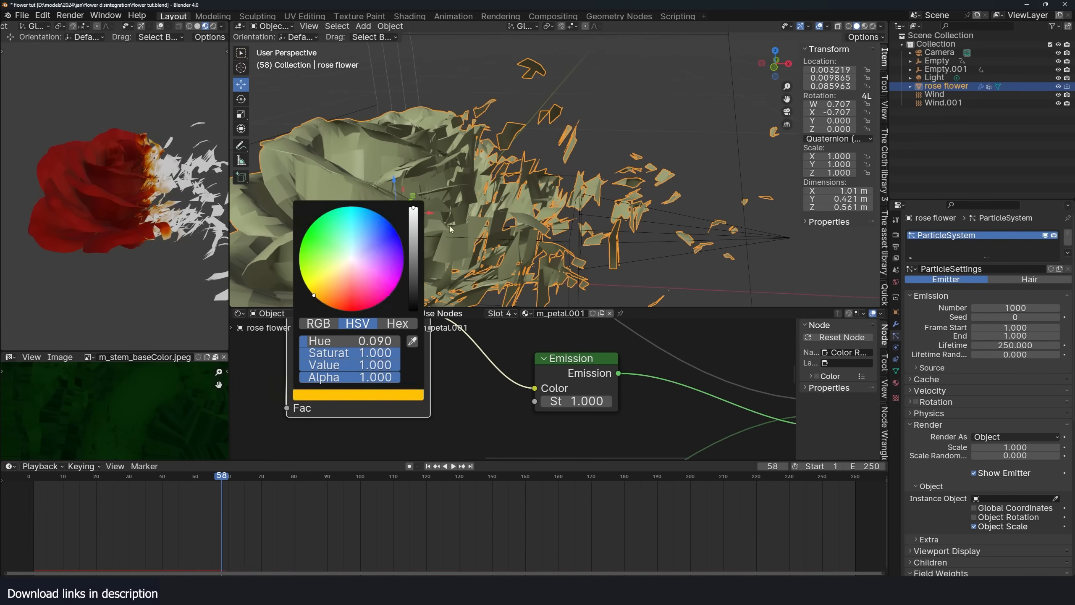
click(413, 366)
click(360, 397)
drag(352, 259, 336, 274)
- Move the emission ramp's red-orange stop to position 0.311 and set the Emission strength to 2
double_click(576, 401)
text(10)
drag(342, 364, 375, 364)
double_click(581, 402)
text(43)
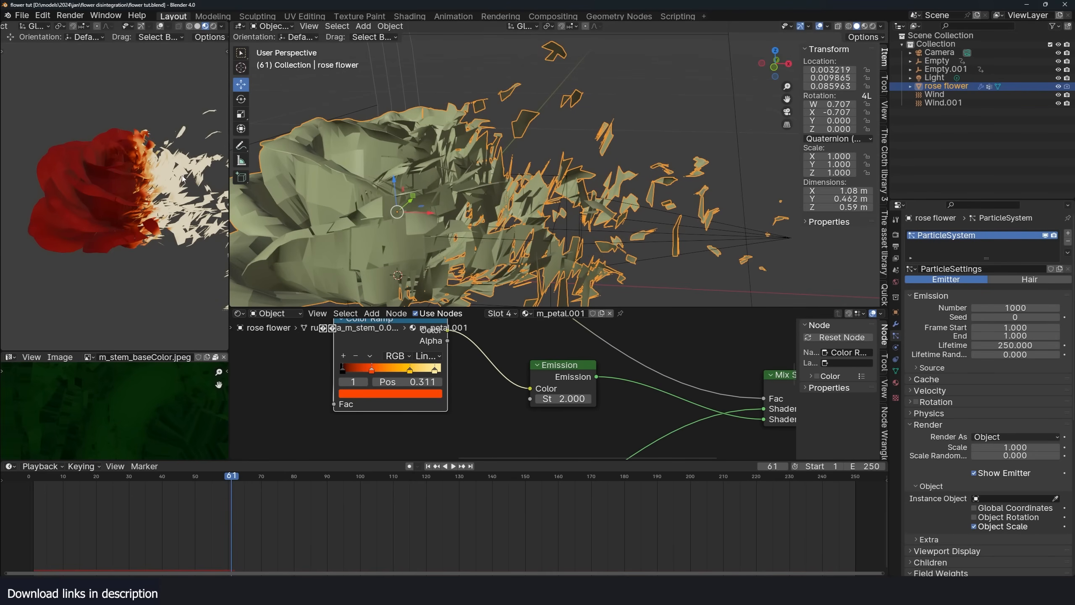
- Add a second Principled BSDF feeding the Material Output and connect the BASE COLOR texture to its Base Color
scroll(513, 385, down, 4)
middle_drag(591, 343, 552, 412)
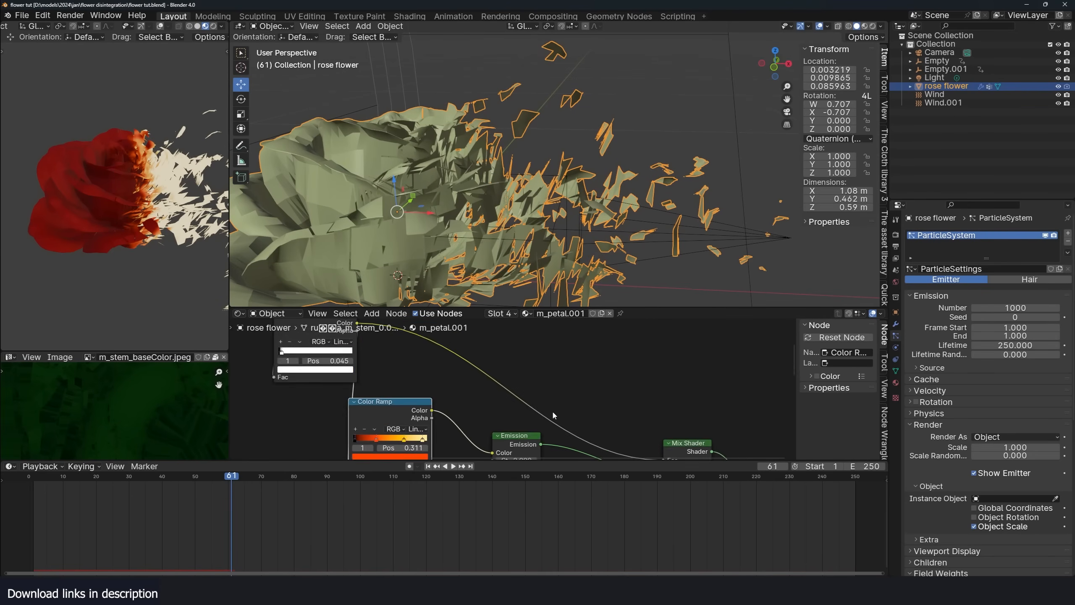
scroll(553, 412, down, 10)
drag(563, 404, 605, 393)
middle_drag(553, 425, 535, 368)
scroll(536, 368, up, 2)
scroll(530, 372, up, 1)
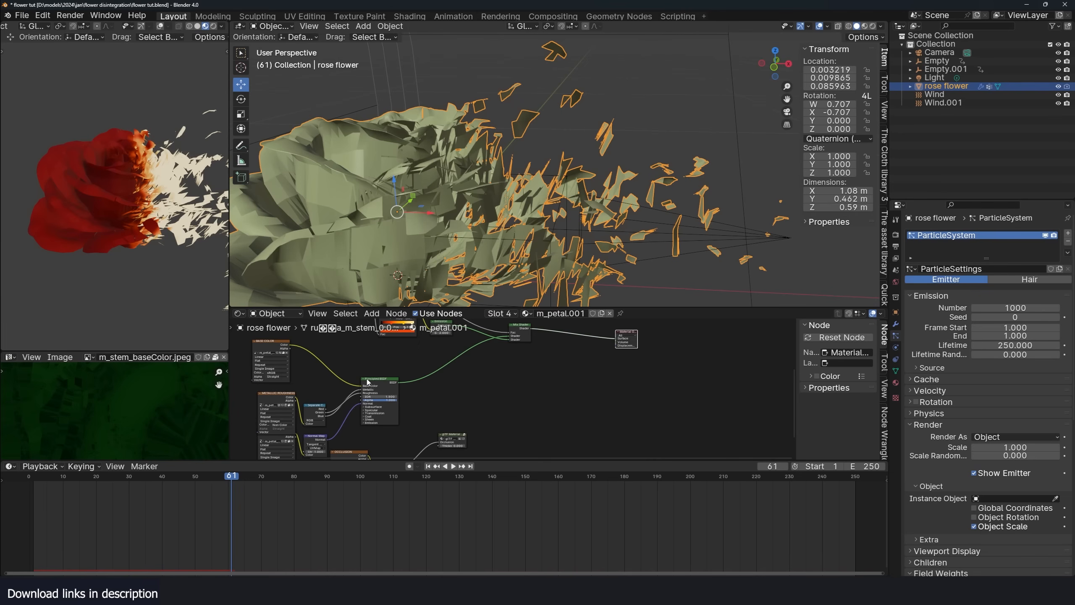
key(ctrl+v)
drag(289, 346, 513, 388)
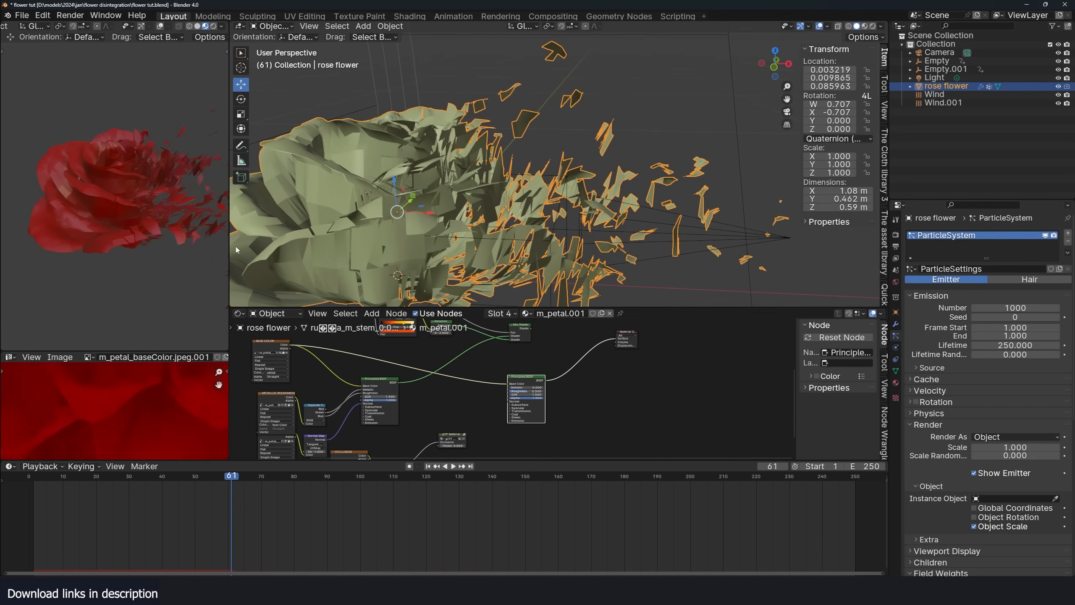
- Insert a Hue/Saturation/Value node between the BASE COLOR texture and the new Principled BSDF, with saturation 0.4
scroll(508, 390, up, 2)
key(shift+a)
click(506, 384)
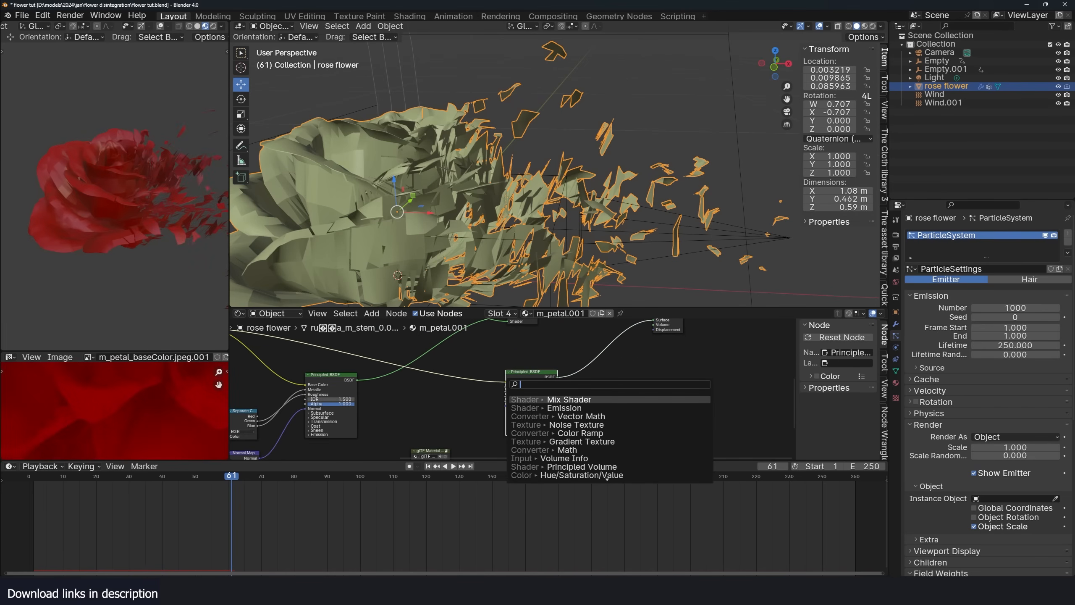
text(hues)
click(527, 400)
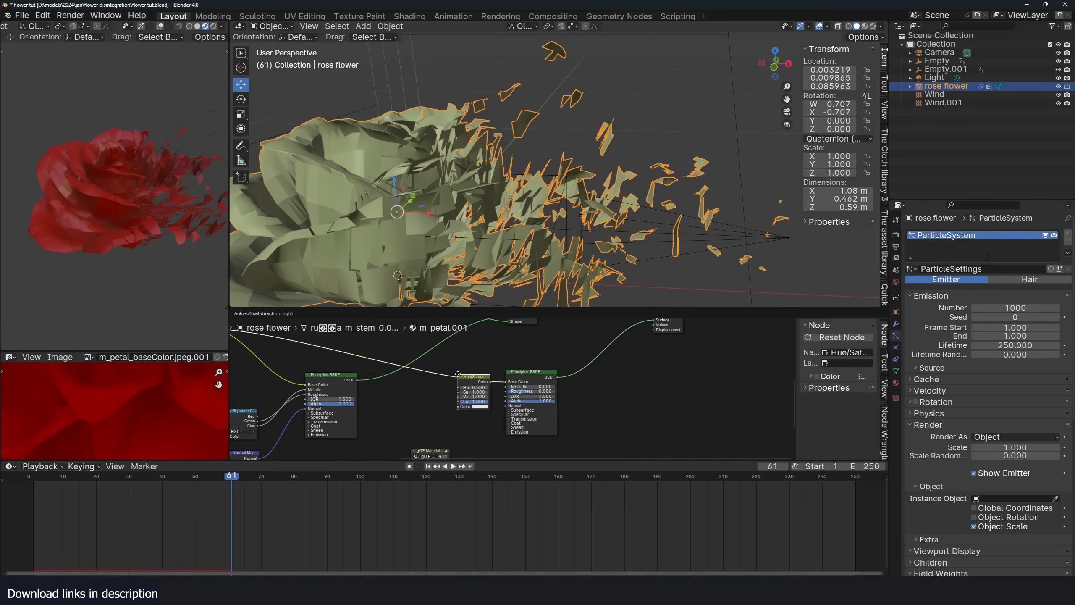
click(453, 369)
scroll(503, 386, up, 4)
- Add a Noise Texture and blend it with the Hue/Saturation output through a color Mix node feeding the new Principled BSDF
key(shift+a)
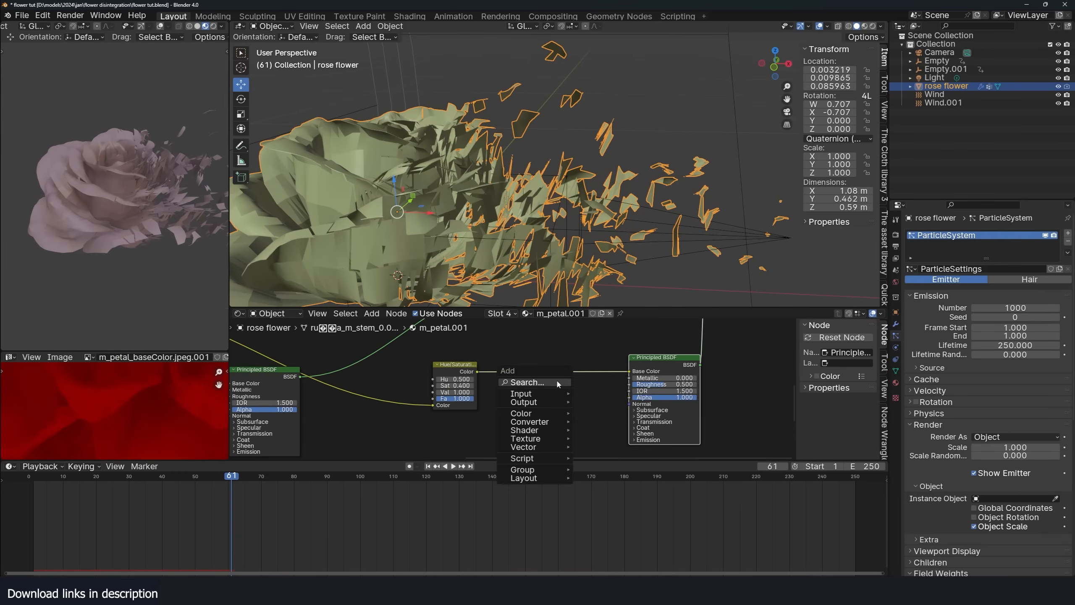
click(533, 383)
text(n)
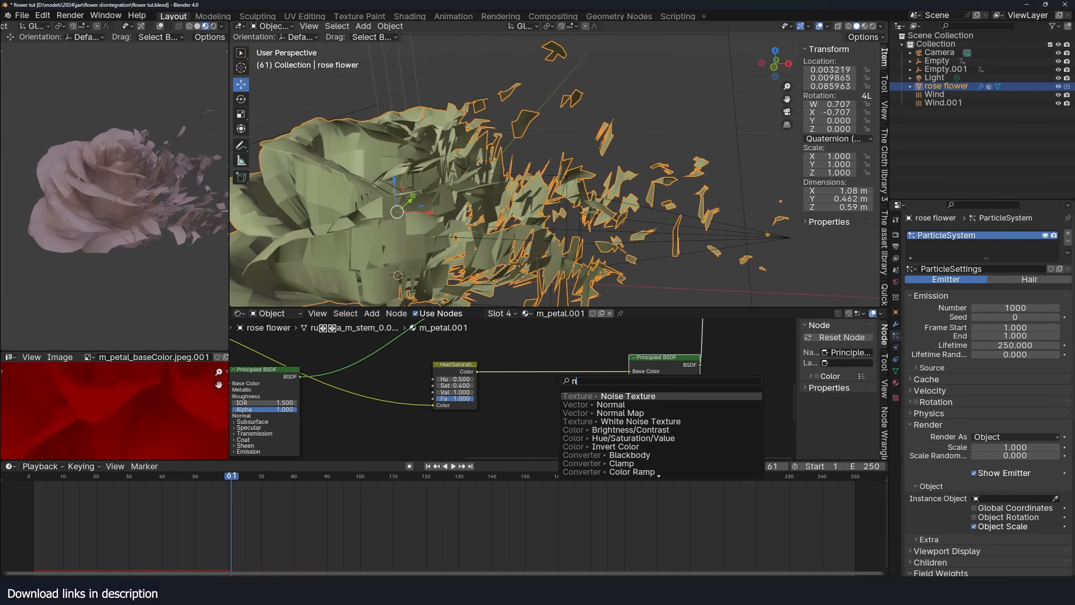
key(Return)
click(329, 405)
ctrl+shift+right_drag(330, 417, 450, 388)
drag(523, 435, 506, 435)
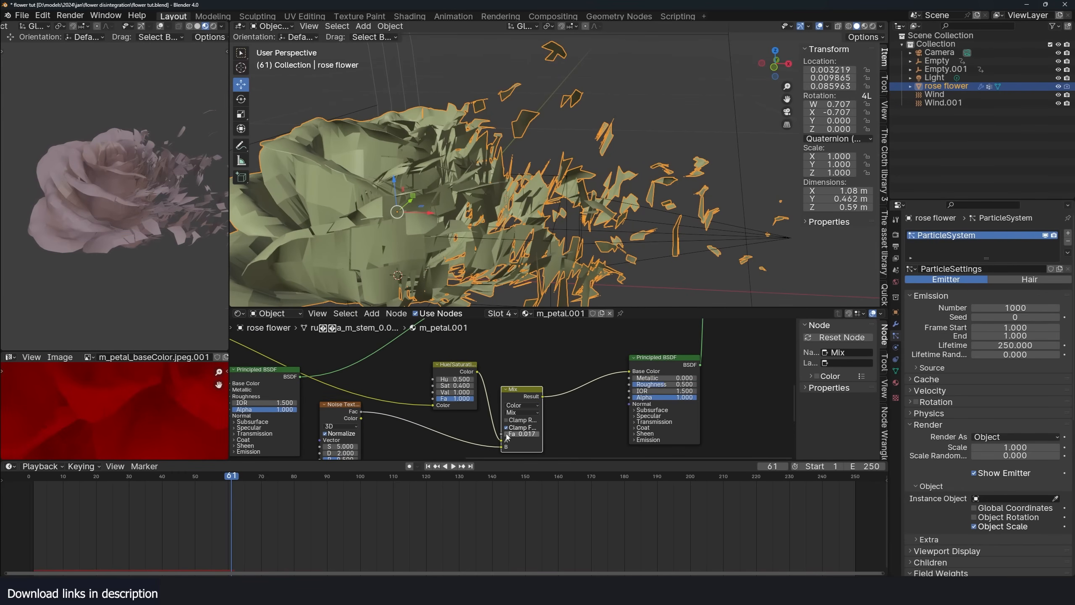
- Add a Color Ramp between the Noise Texture and the Mix node, and save the file
middle_drag(425, 381, 499, 324)
key(shift+a)
text(ra)
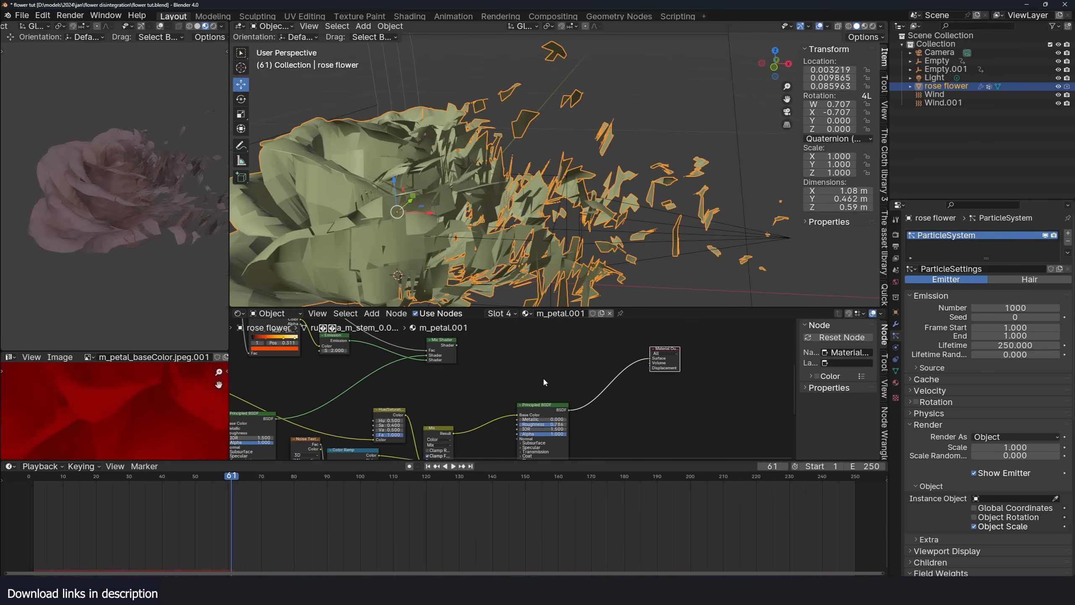
key(ctrl+s)
- Combine the existing Mix Shader and the desaturated Principled BSDF in a new Mix Shader feeding the Material Output
middle_drag(525, 366, 472, 395)
drag(423, 350, 462, 344)
ctrl+shift+right_drag(532, 420, 469, 356)
scroll(560, 370, down, 2)
middle_drag(434, 321, 483, 376)
scroll(455, 354, up, 1)
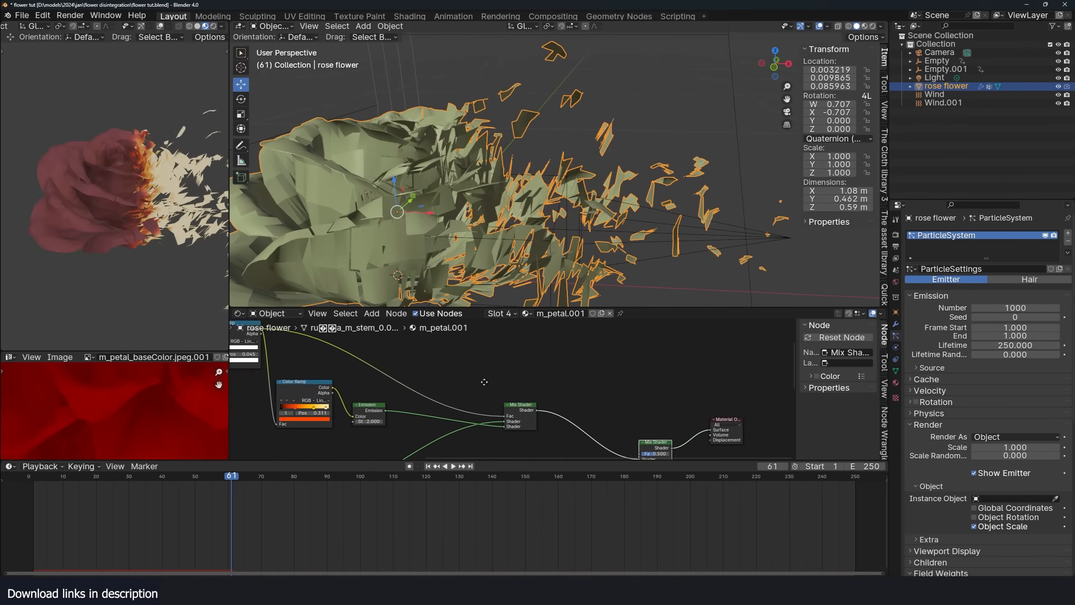
- Duplicate the mask Color Ramp, feed it from the original ramp and connect it to the new Mix Shader's Fac
scroll(489, 381, down, 3)
click(305, 349)
key(shift+d)
click(538, 361)
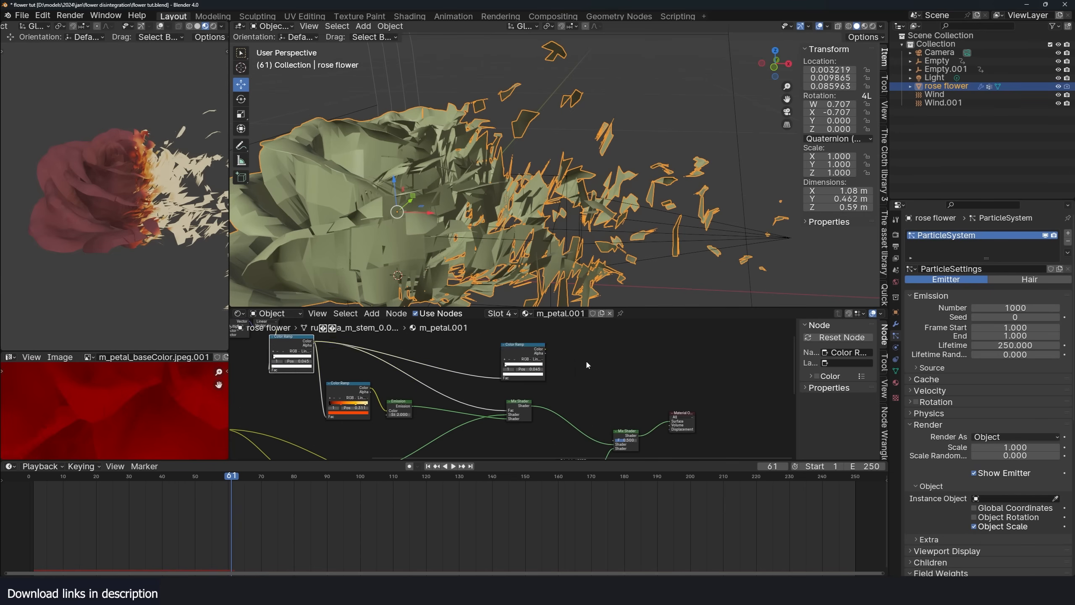
middle_drag(586, 360, 485, 334)
drag(481, 339, 547, 426)
- Adjust the duplicated mask ramp, moving its white stop to 0.709 and its black stop inward
scroll(457, 338, up, 3)
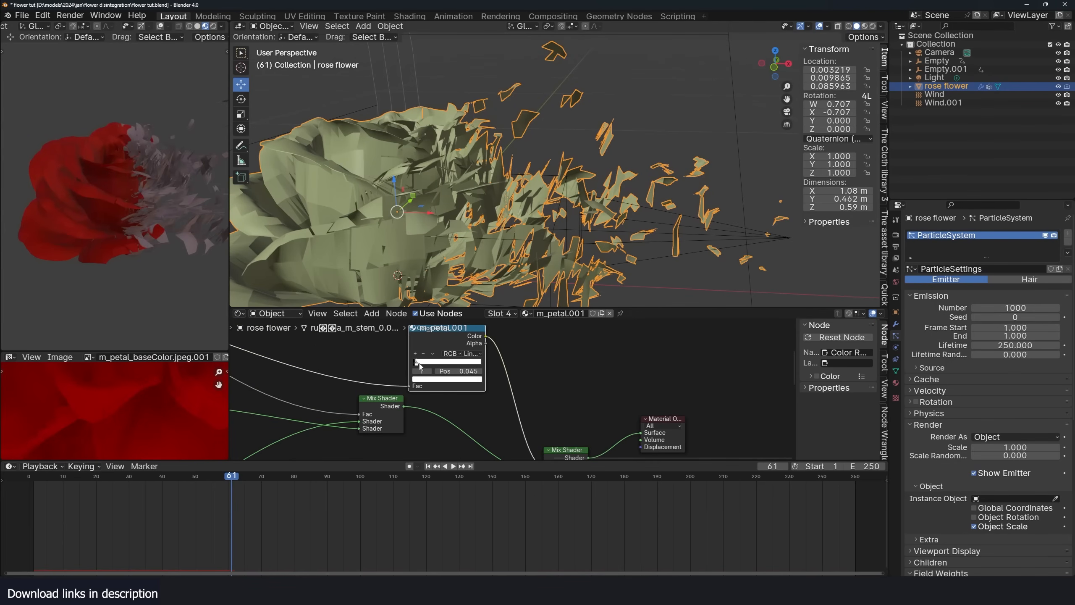
drag(446, 367, 467, 368)
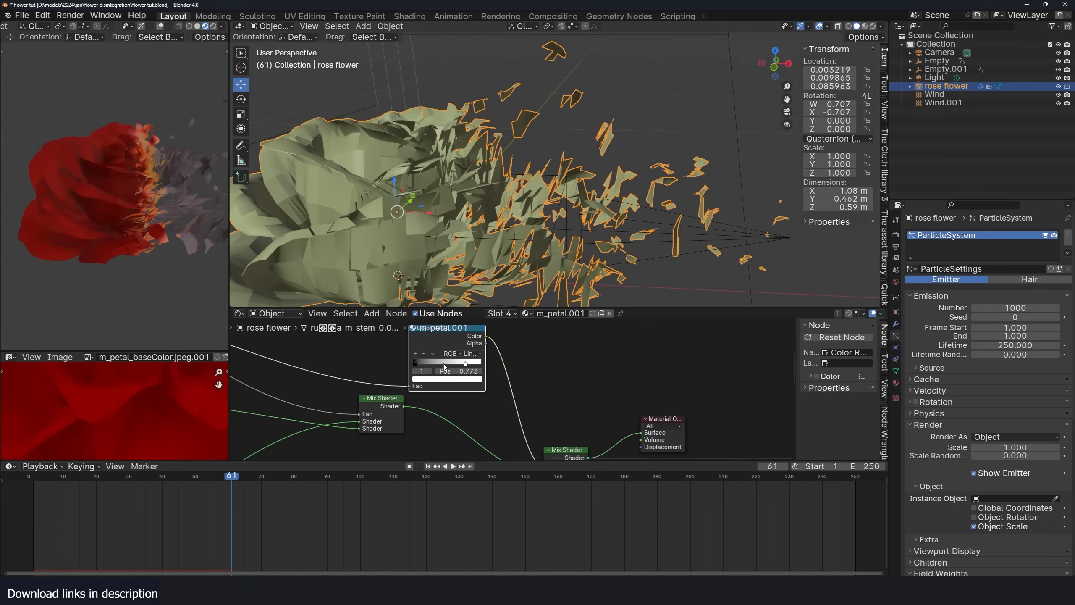
key(ctrl+z)
key(ctrl+z)
middle_drag(126, 197, 134, 175)
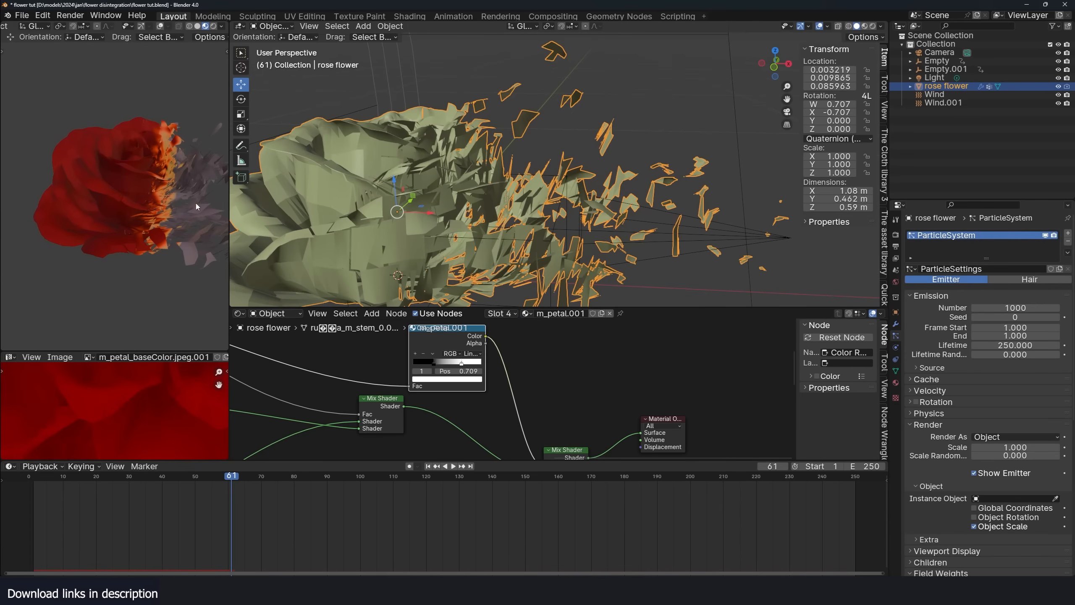
- Edit the Emission shader's strength
scroll(248, 372, down, 1)
middle_drag(248, 372, 416, 379)
click(360, 415)
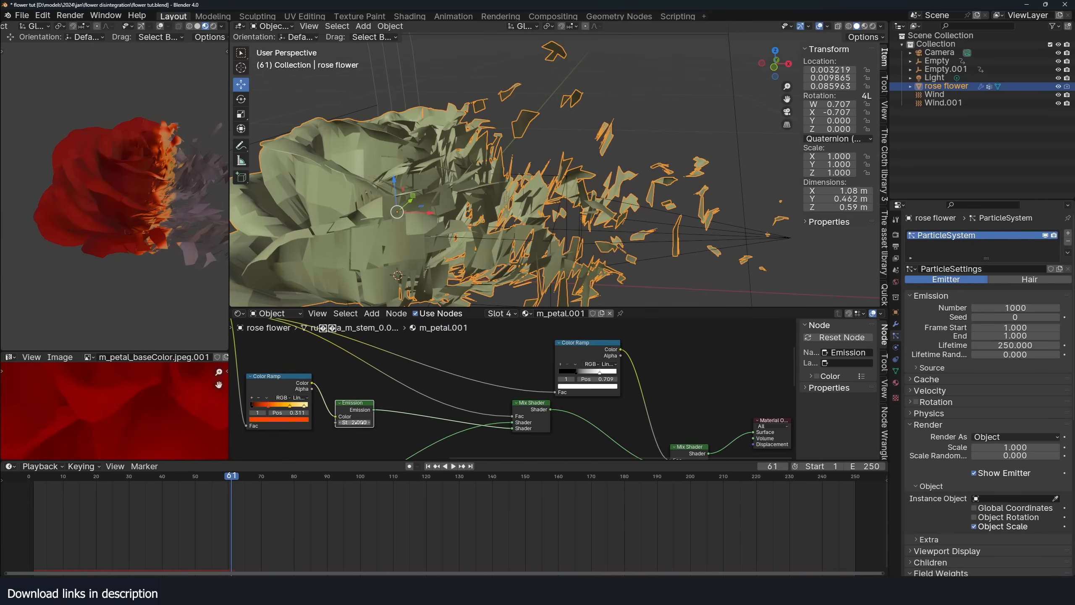
key(Return)
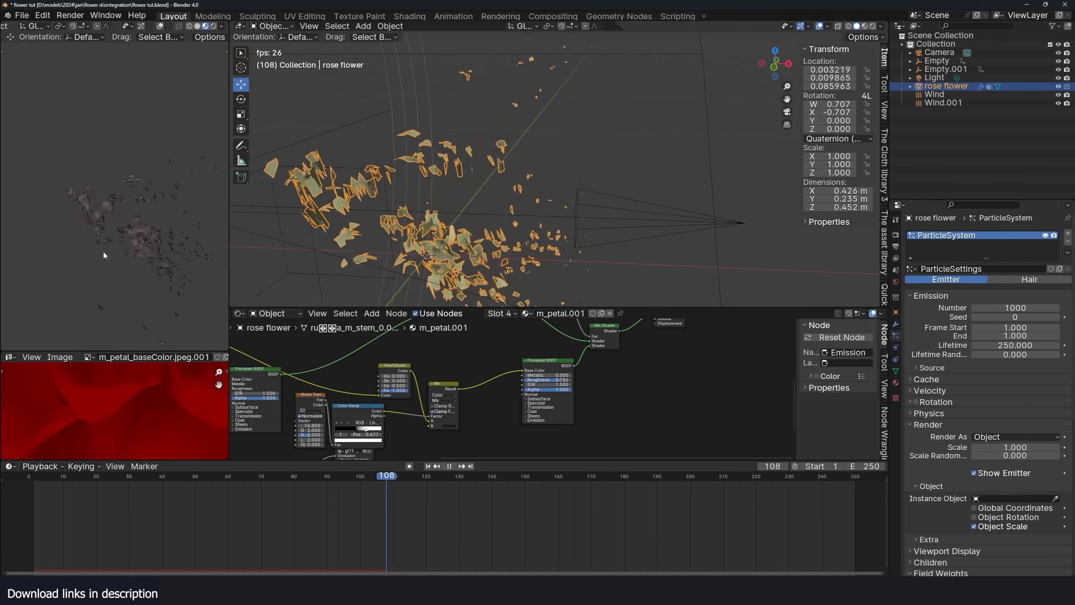
- Stop playback, return to frame 0, and add a cube scaled to 0.183 that overlaps the side of the rose
key(Escape)
key(space)
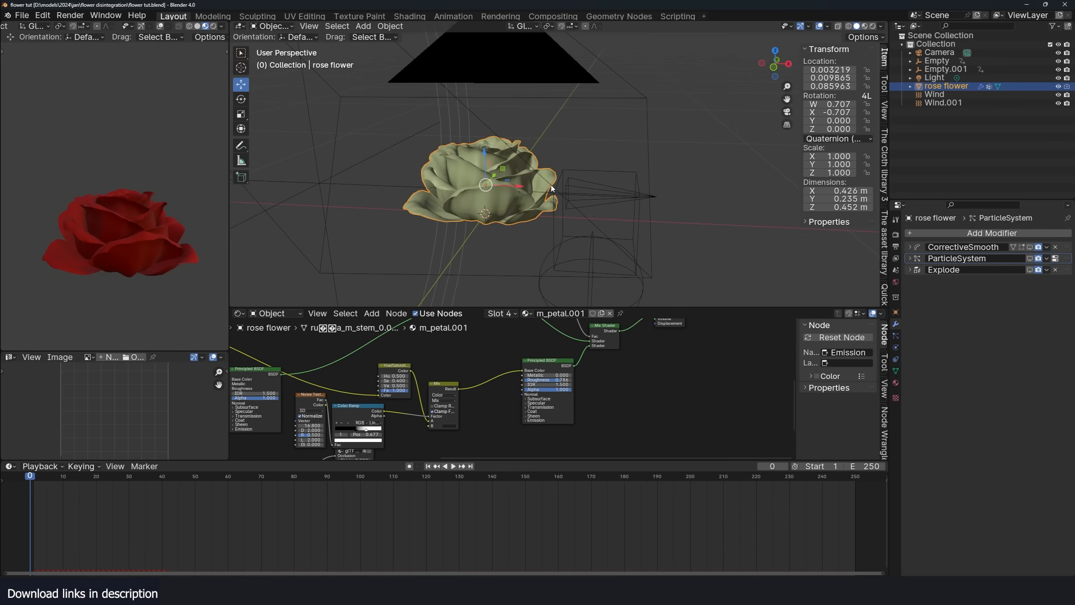
key(shift+a)
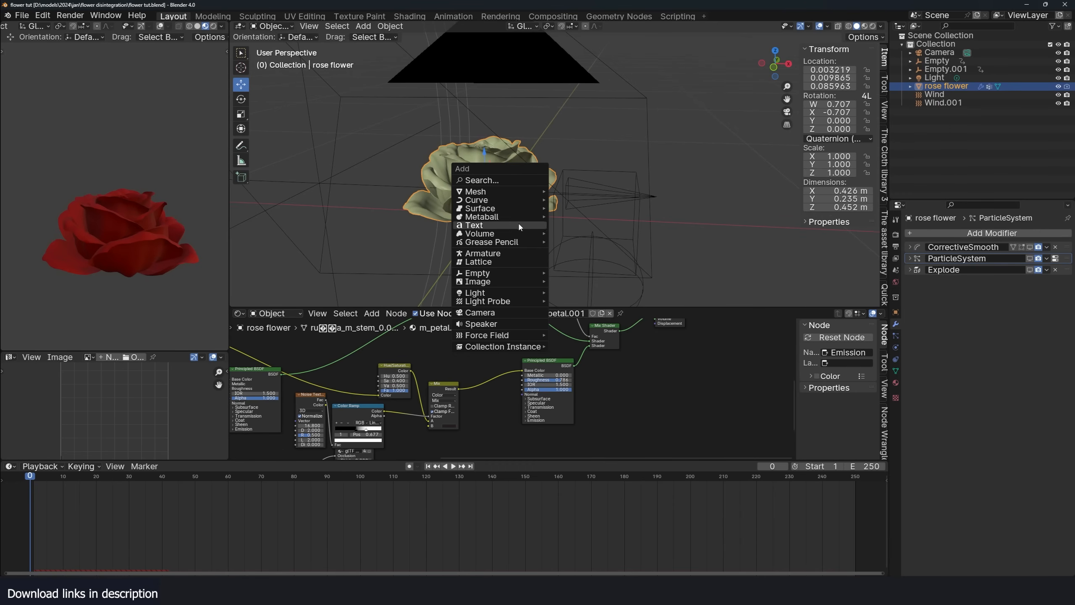
mouse_move(474, 191)
click(568, 200)
key(s)
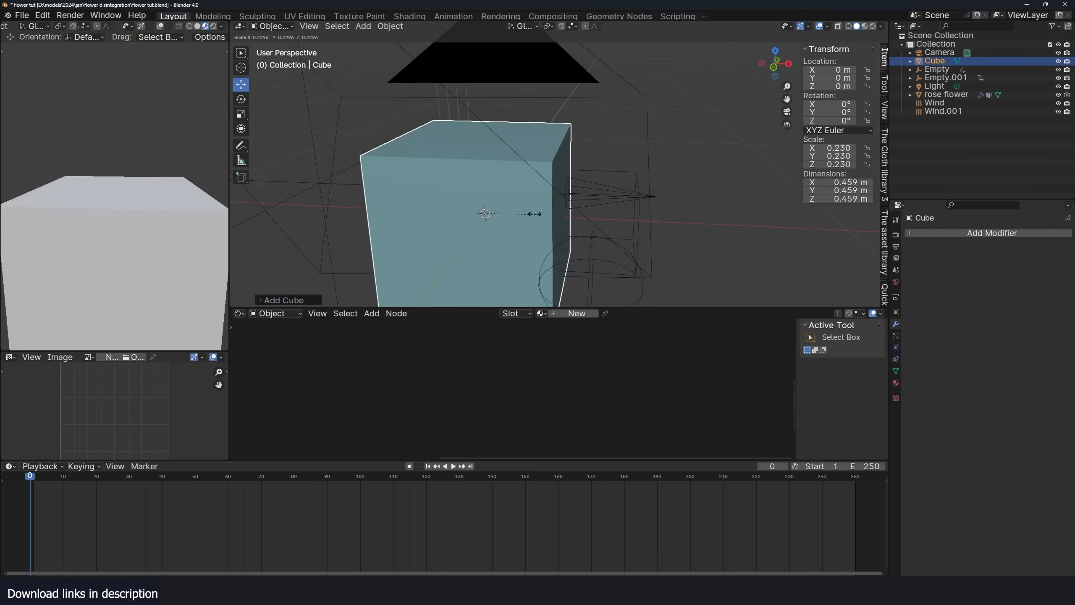
click(507, 215)
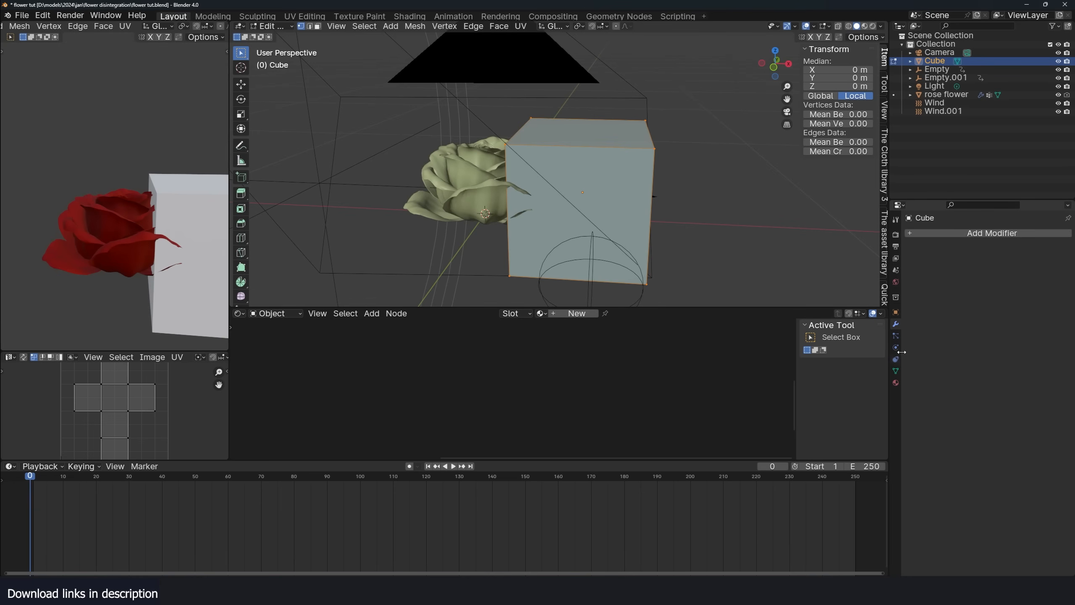
- Add a vertex group to the cube and return to Object Mode
click(896, 371)
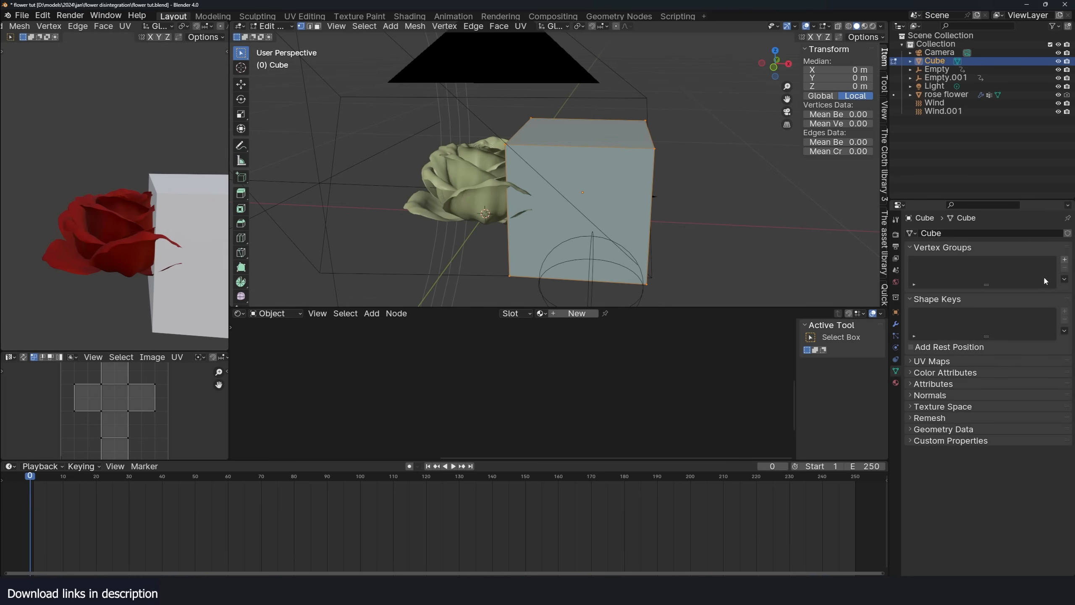
click(1065, 259)
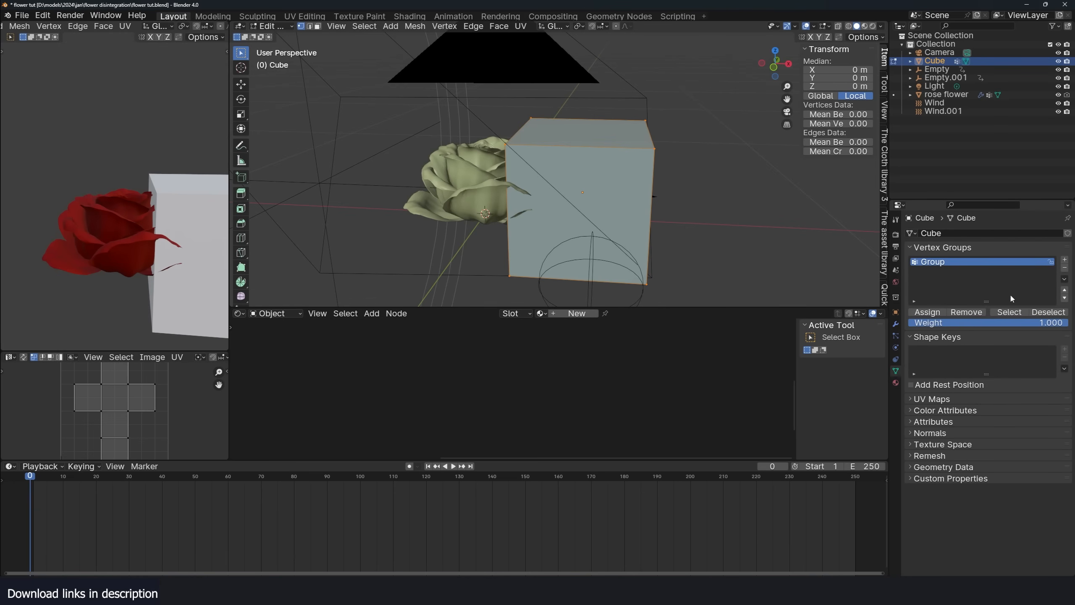
key(Tab)
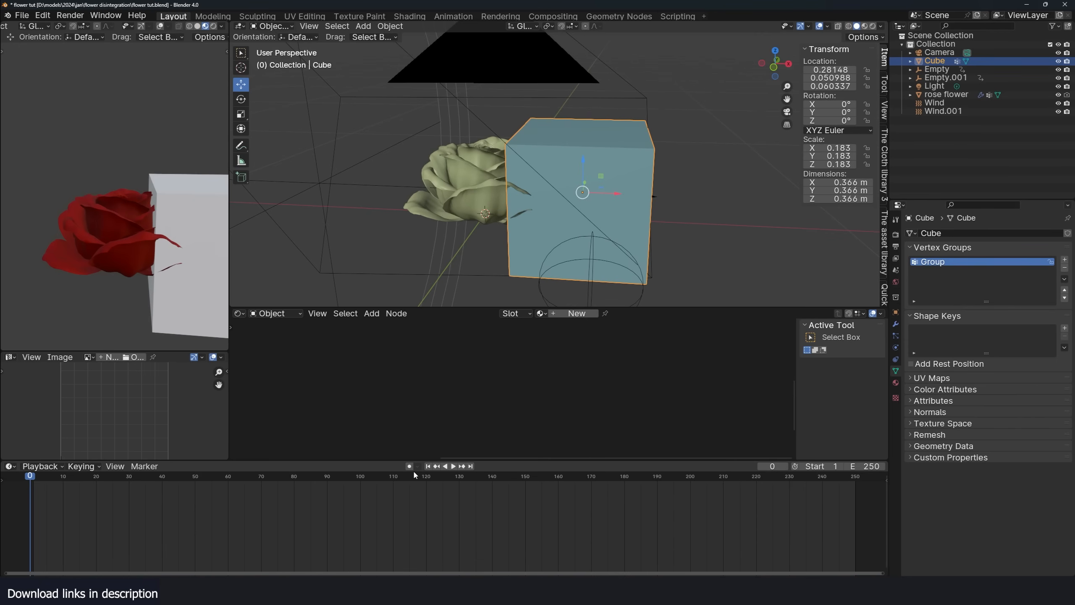
- With auto keying on, animate the cube along X from 0.56562 m at frame 0 to 0.036987 m over the rose at frame 22
key(g)
key(x)
click(696, 210)
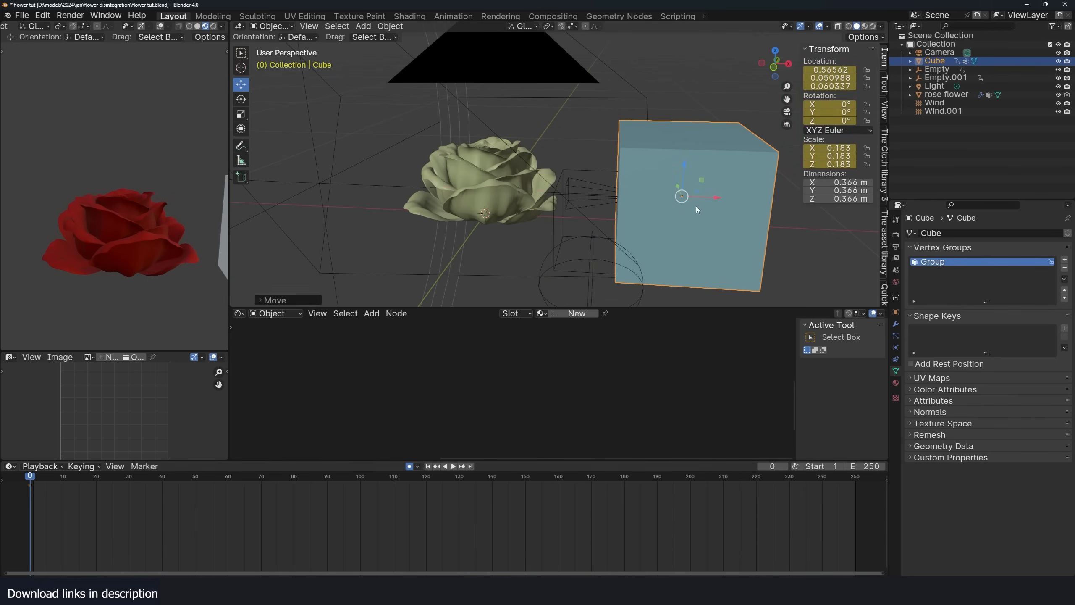
click(104, 511)
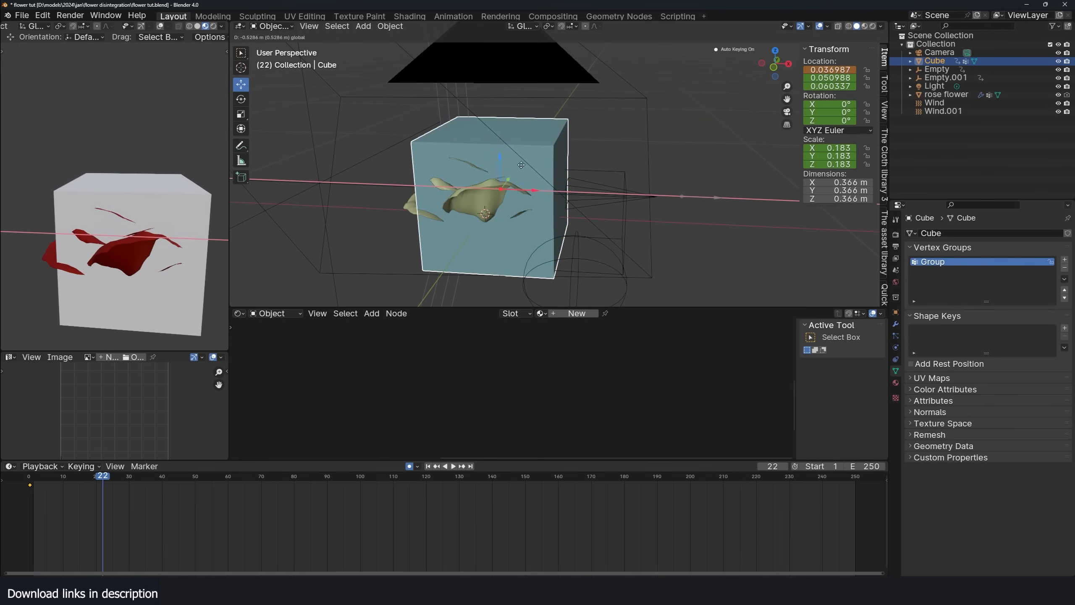
middle_drag(520, 233, 554, 212)
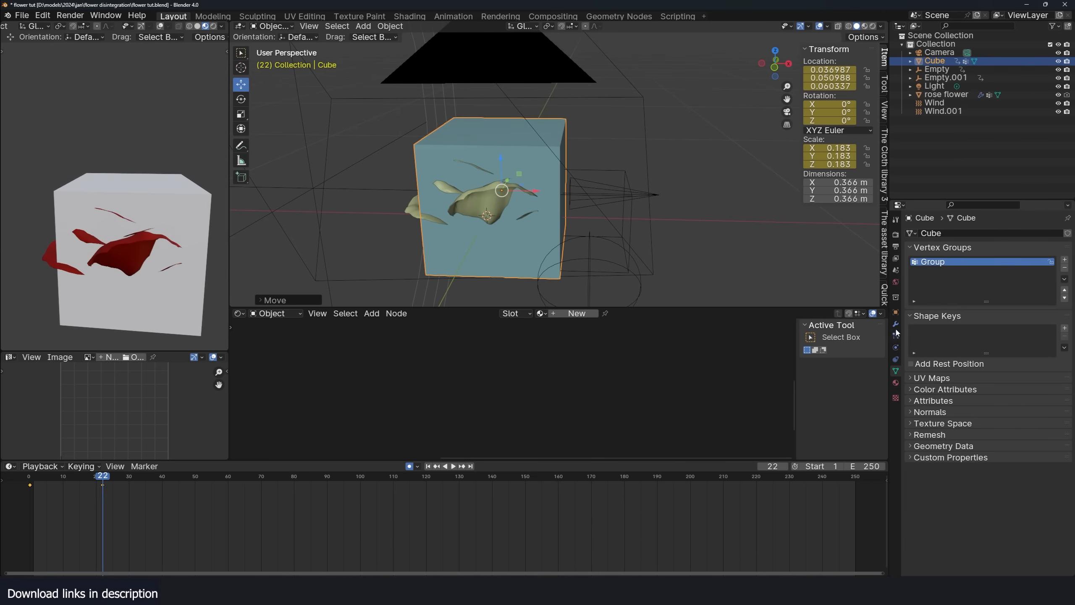
- Set the cube's viewport display to Wire
click(896, 312)
click(974, 447)
click(1010, 534)
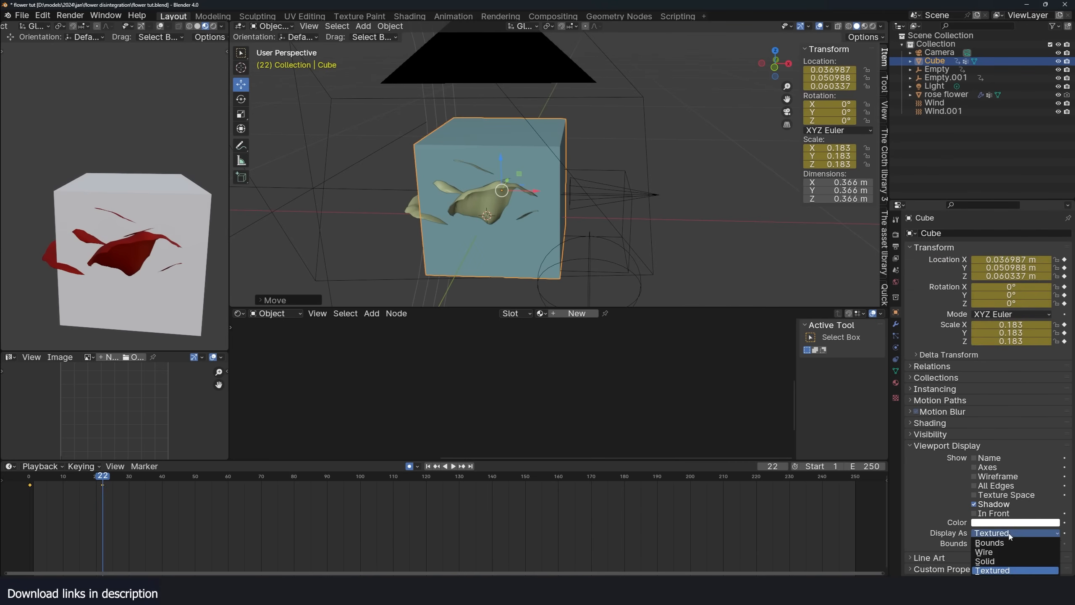
click(992, 552)
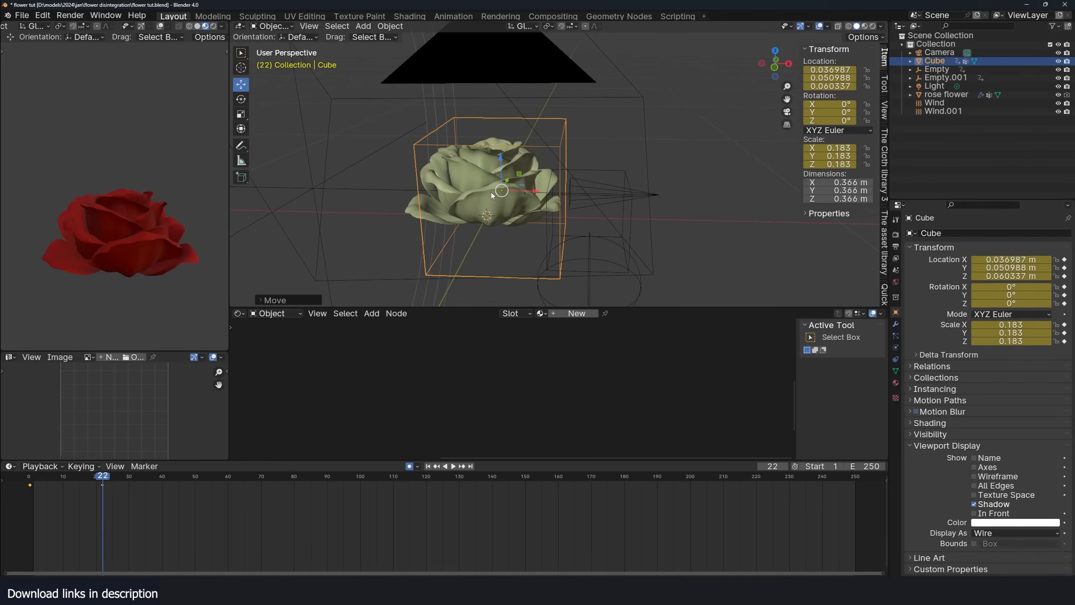
- Replace the rose's dp_weight vertex group with a new group and assign all vertices to it at weight 1.000
middle_drag(492, 195, 508, 175)
click(507, 175)
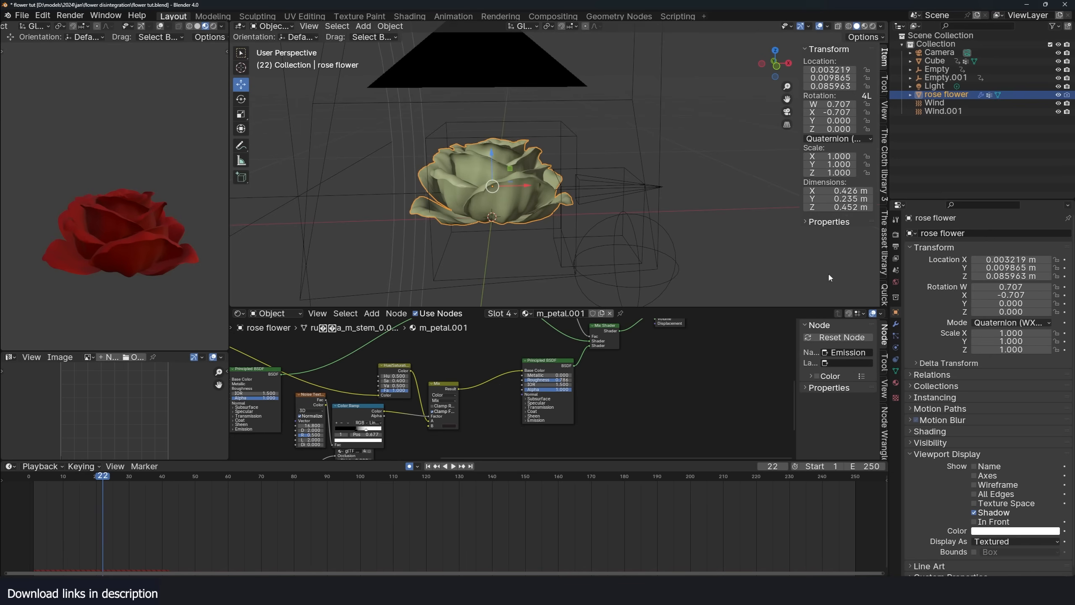
click(896, 371)
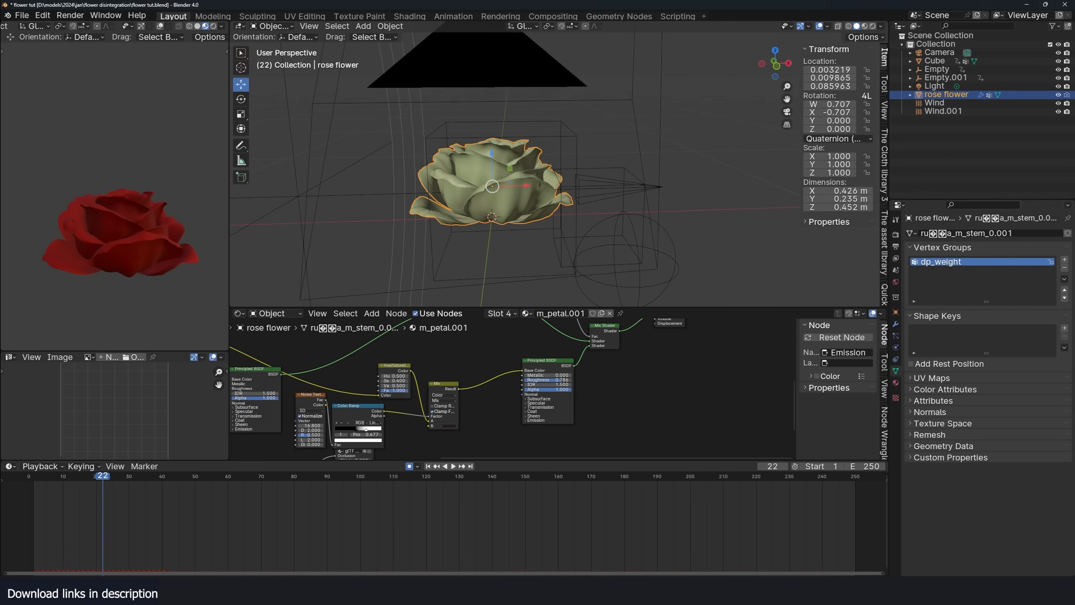
click(1065, 260)
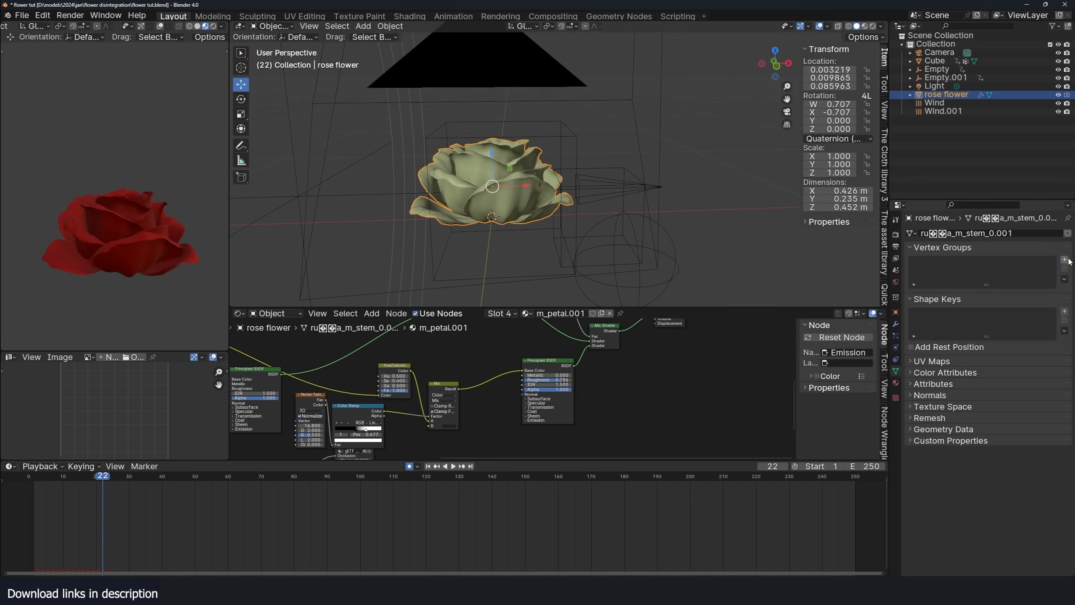
click(1065, 260)
key(Tab)
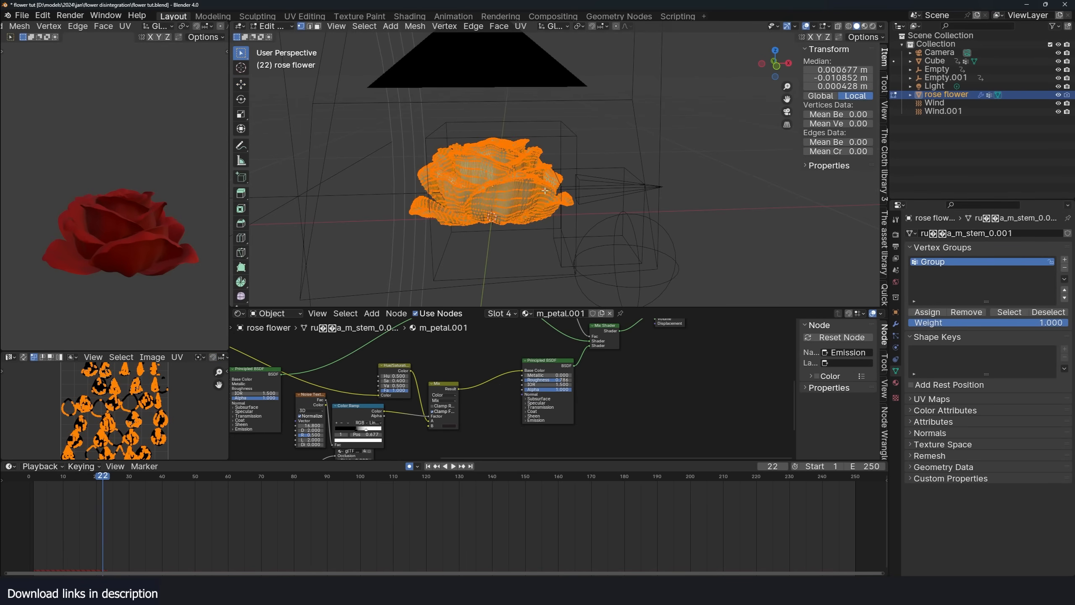
key(Tab)
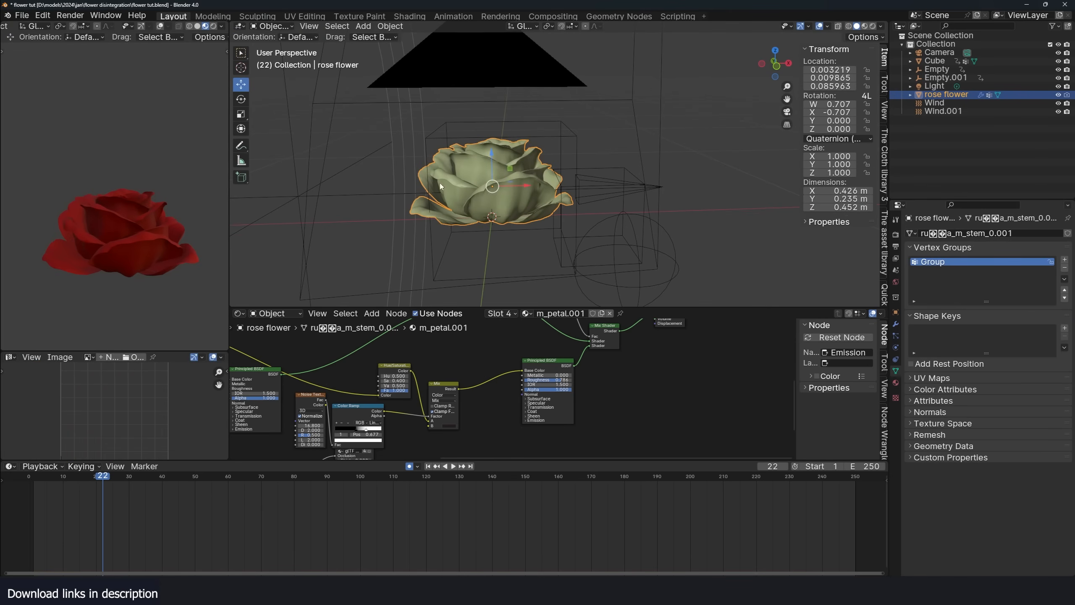
- Switch the rose flower to Weight Paint mode
click(270, 27)
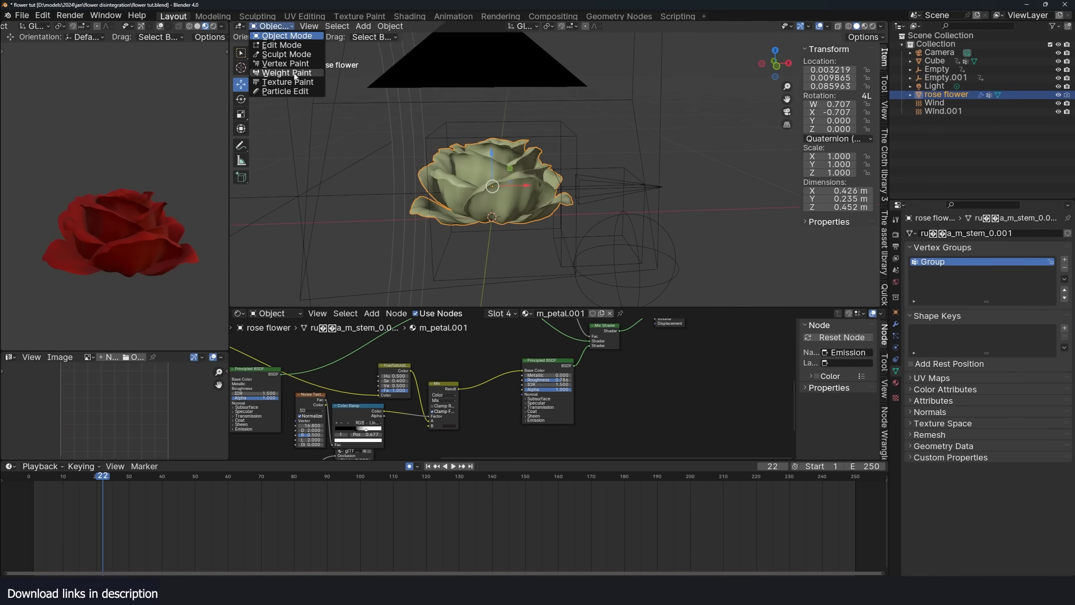
click(275, 71)
middle_drag(423, 157, 307, 71)
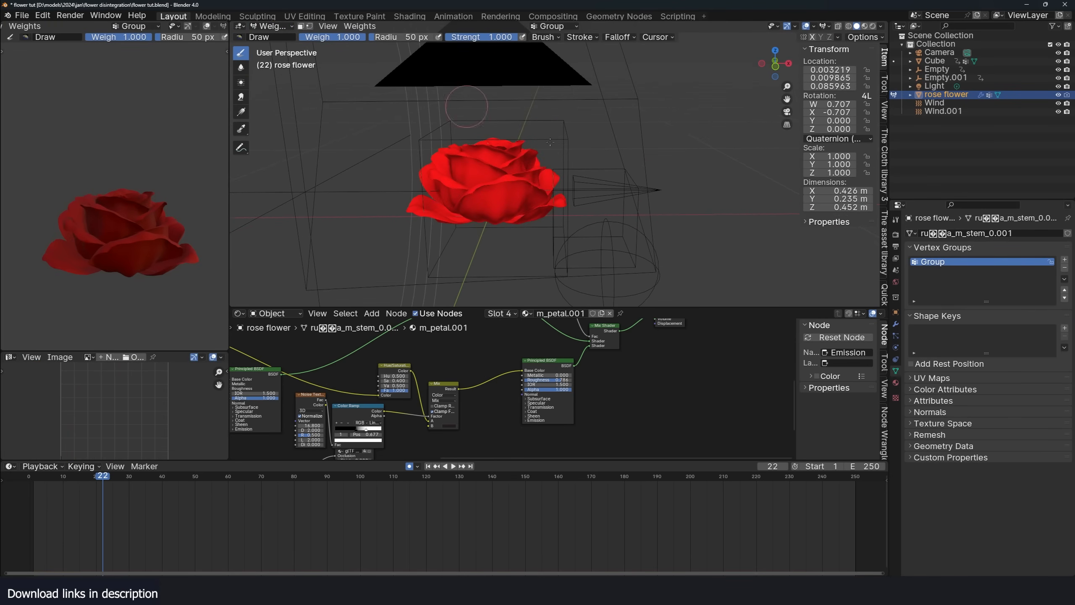
- Add a Vertex Weight Proximity modifier to the rose, using vertex group Group and the cube as target object
click(896, 323)
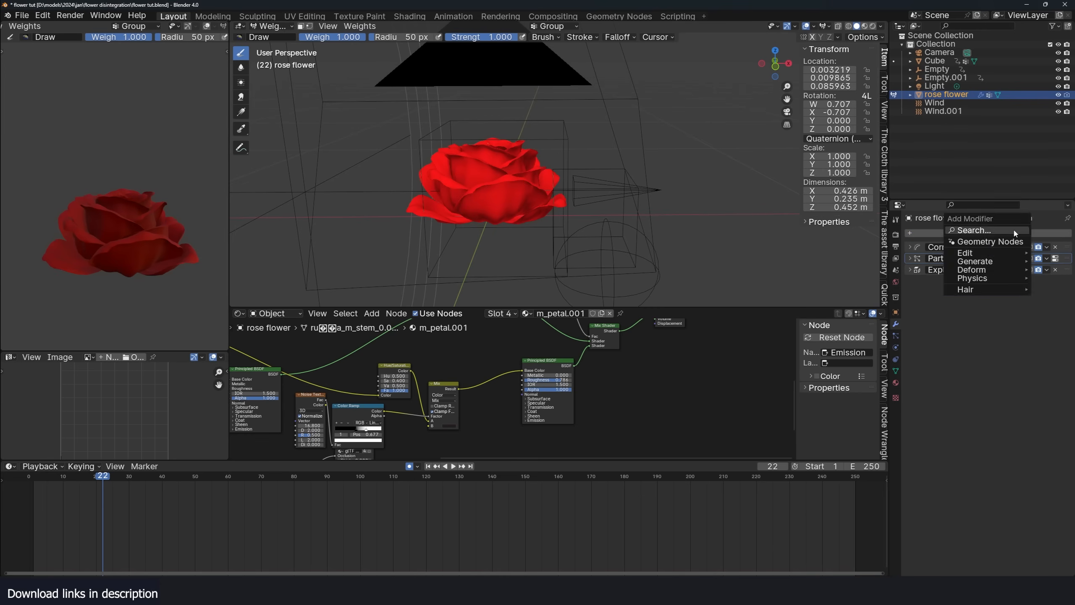
scroll(656, 226, up, 5)
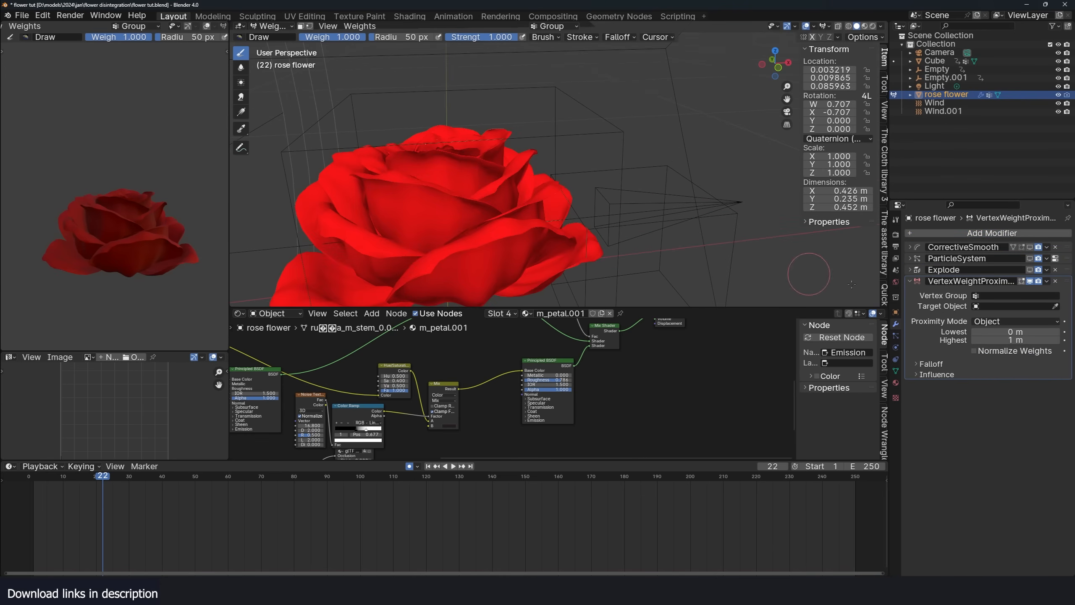
click(1041, 296)
click(1042, 311)
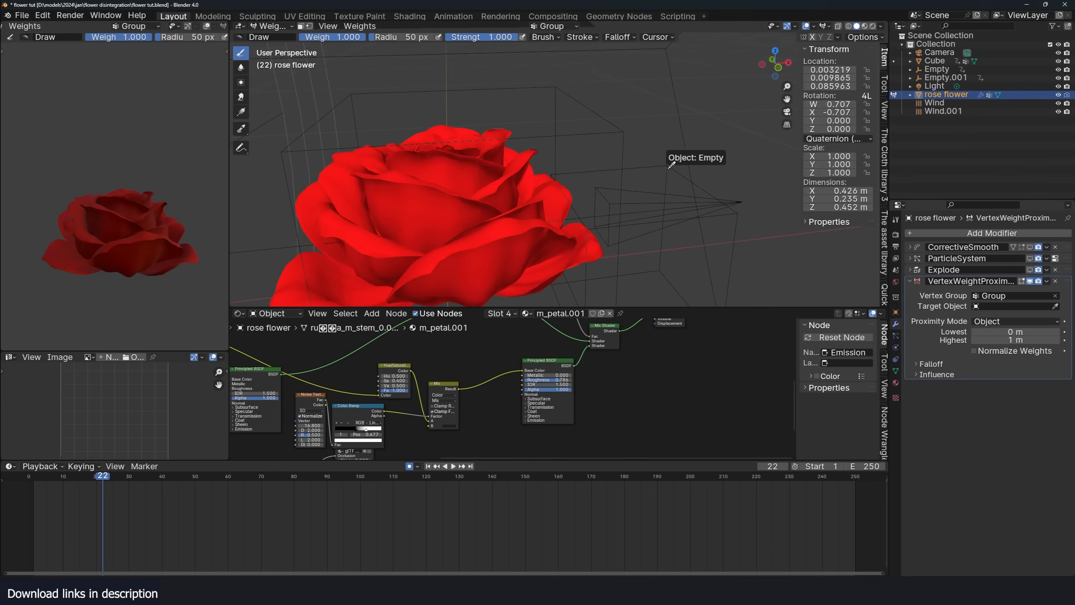
click(629, 139)
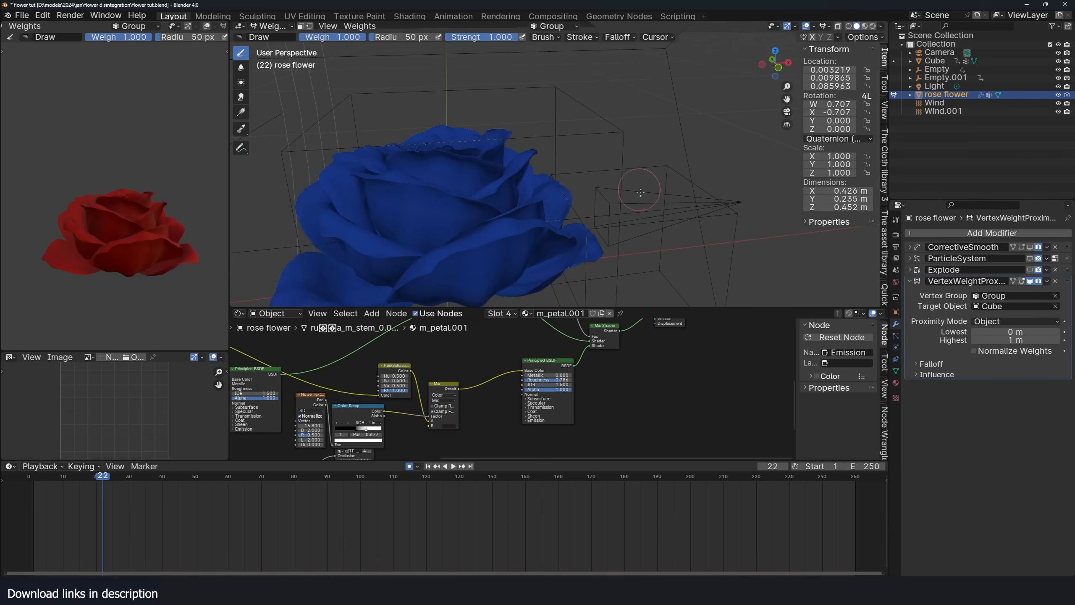
- Set the modifier's proximity mode to Geometry with Face, playing the animation from frame 0 to check the weights
click(29, 500)
key(space)
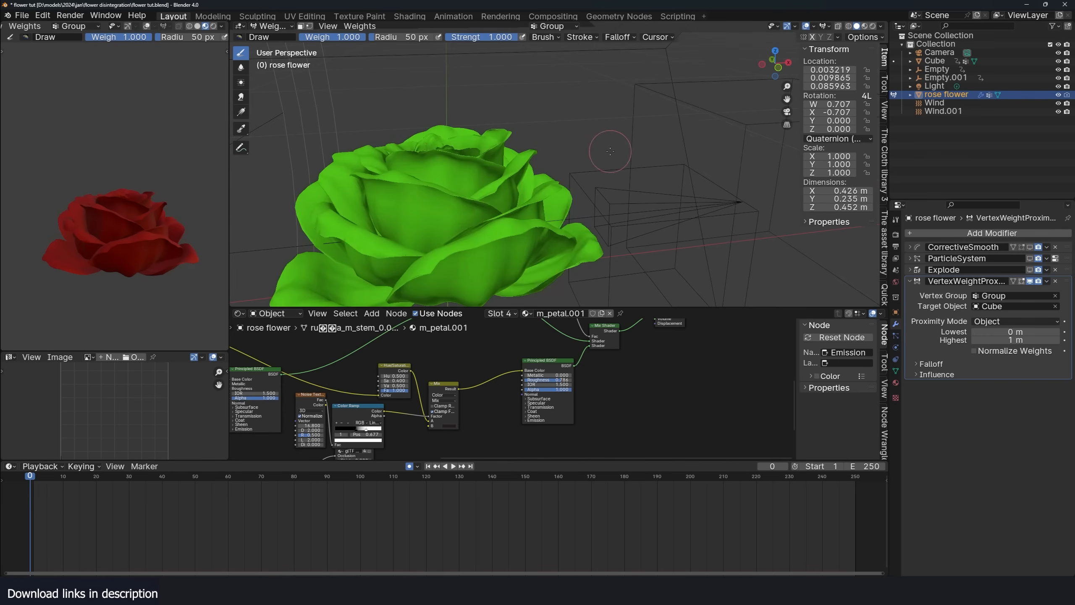
scroll(610, 151, down, 4)
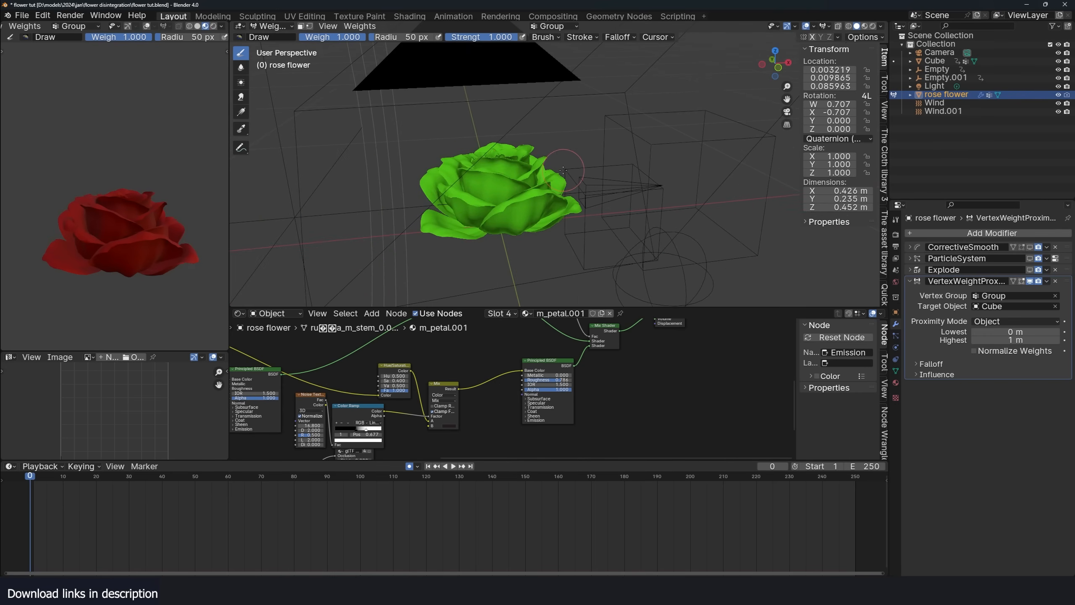
click(1006, 320)
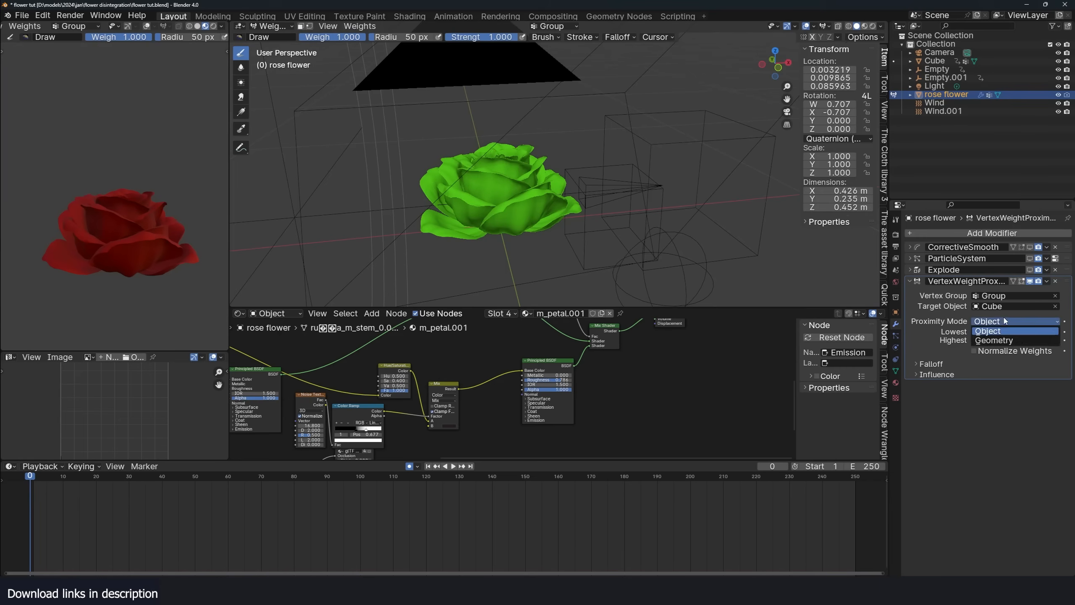
click(1002, 342)
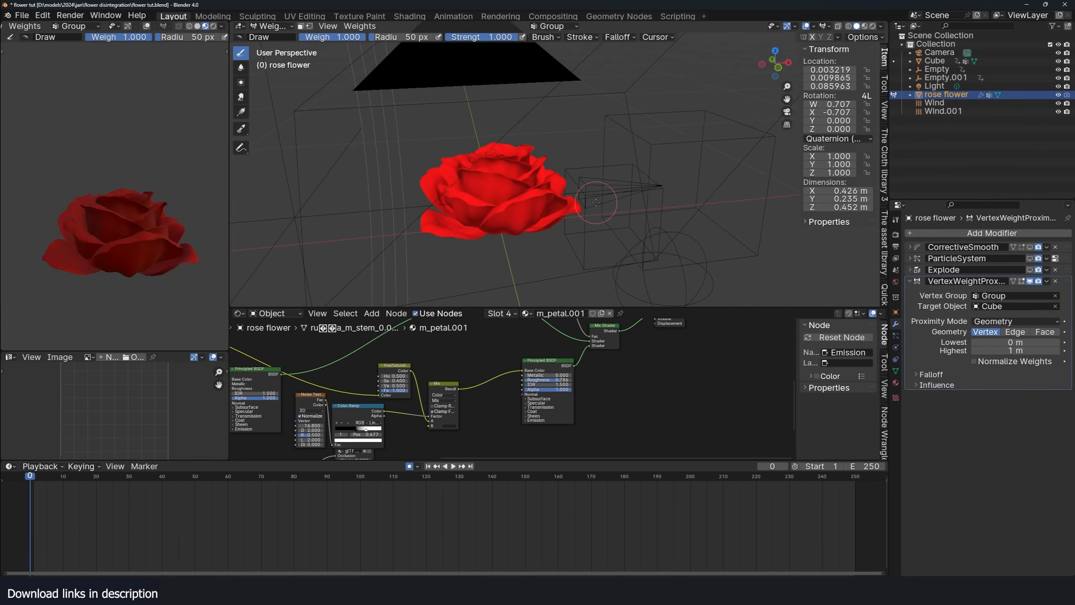
key(space)
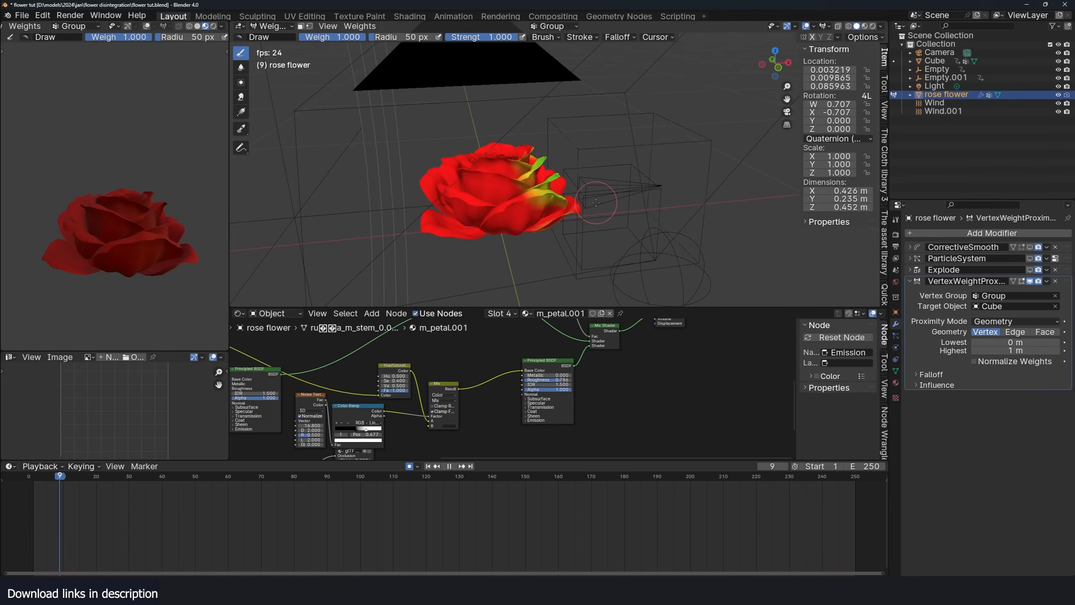
key(Escape)
key(space)
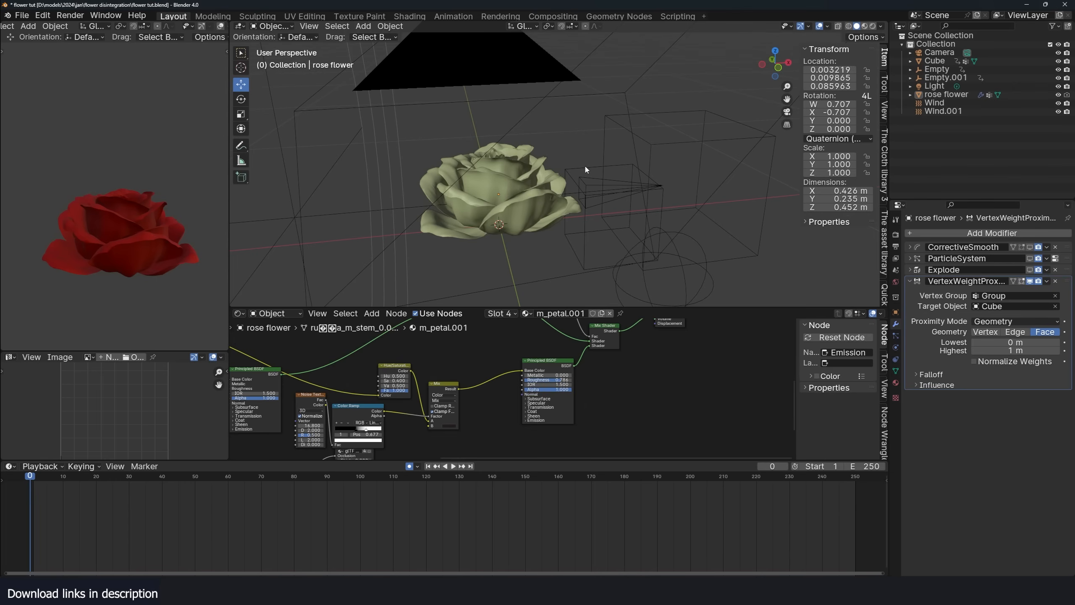
- Play to frame 13 and subdivide the cube's whole mesh twice in Edit Mode
click(613, 175)
key(space)
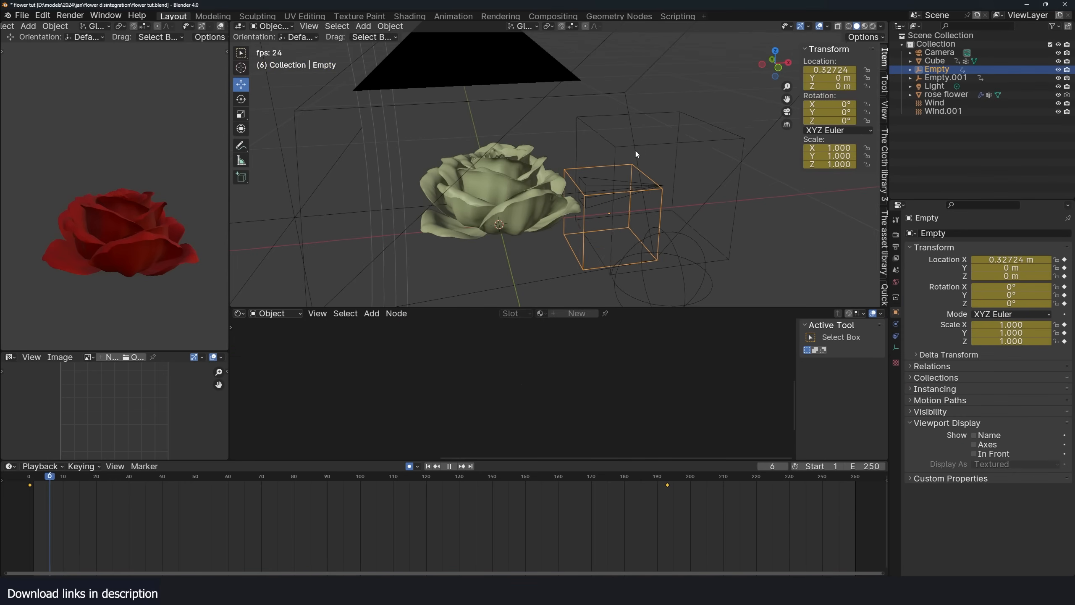
key(space)
click(589, 155)
key(Tab)
right_click(615, 141)
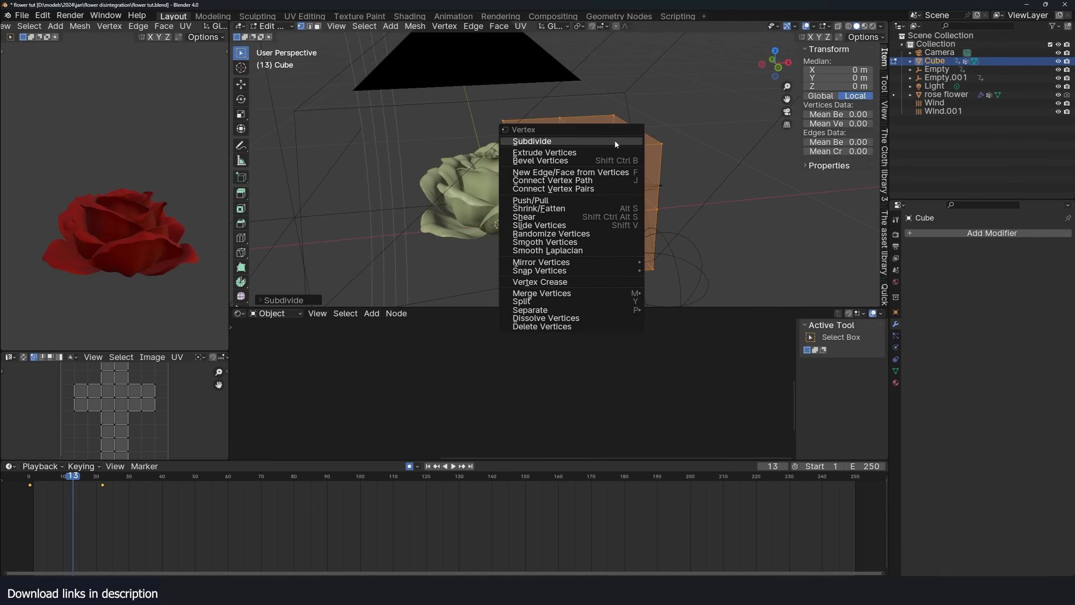
click(615, 142)
- Duplicate the cube's mesh in place twice, scaling each copy down to nest inside the previous one, and return to Object Mode
key(shift+d)
right_click(648, 143)
key(s)
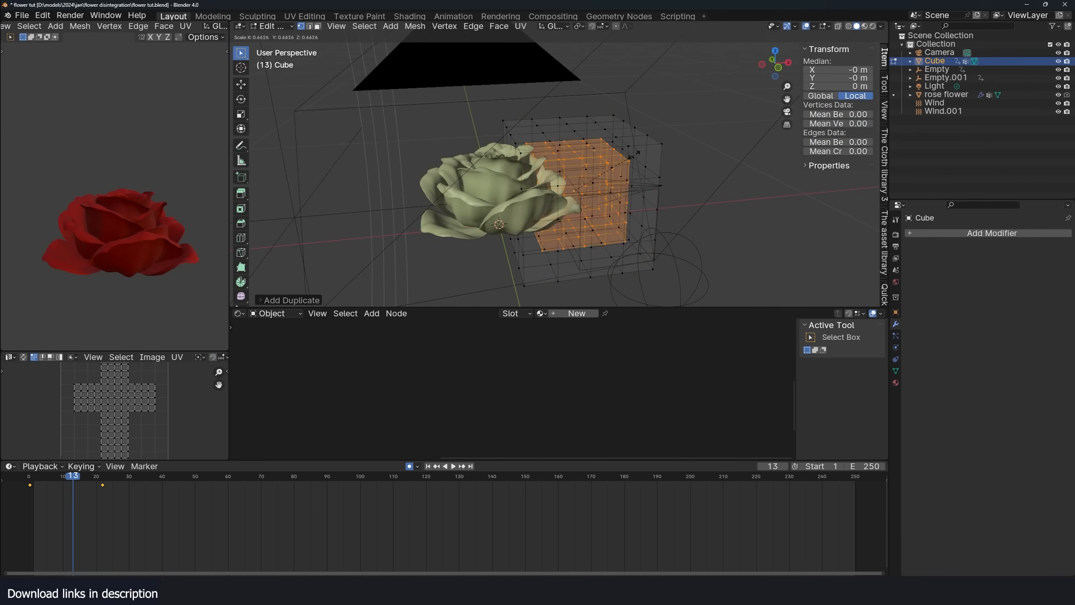
click(648, 153)
key(shift+d)
right_click(651, 153)
key(s)
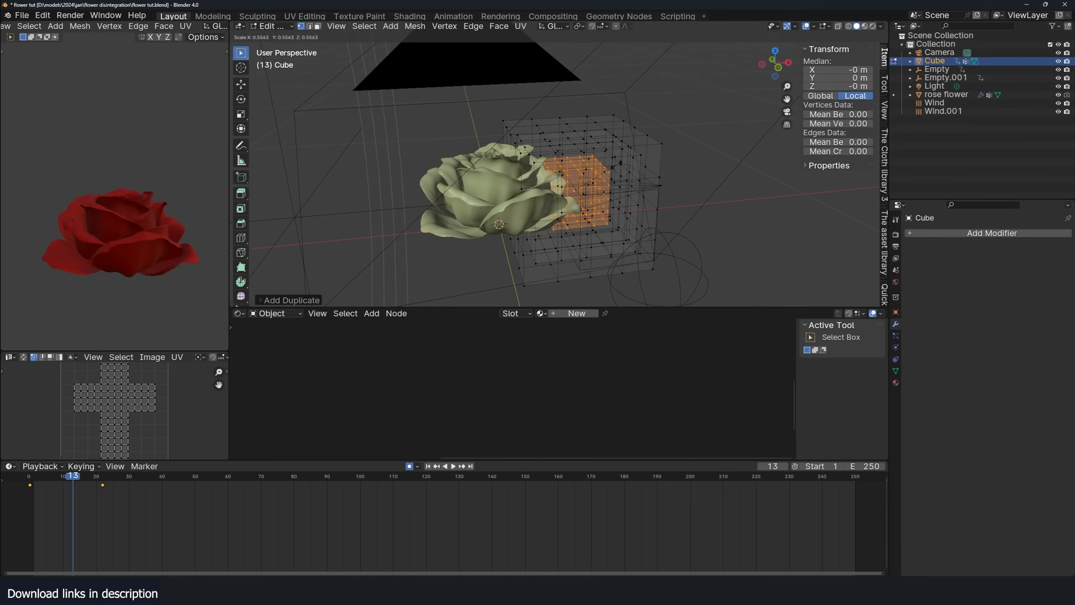
click(621, 169)
key(Tab)
- Select the rose and switch it to Weight Paint mode to display its vertex weights
middle_drag(621, 168, 536, 118)
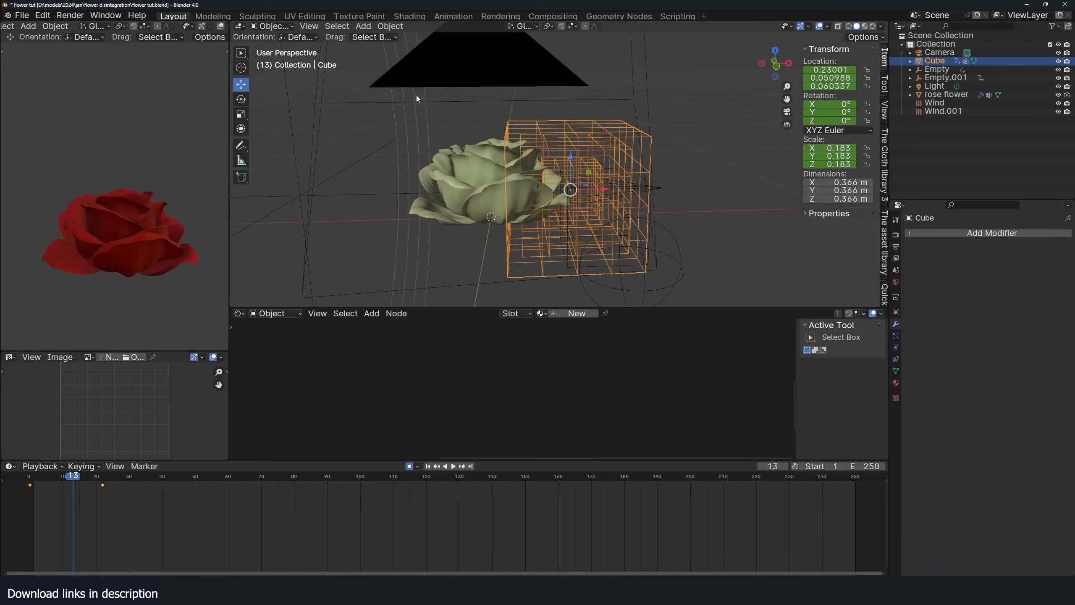
click(454, 158)
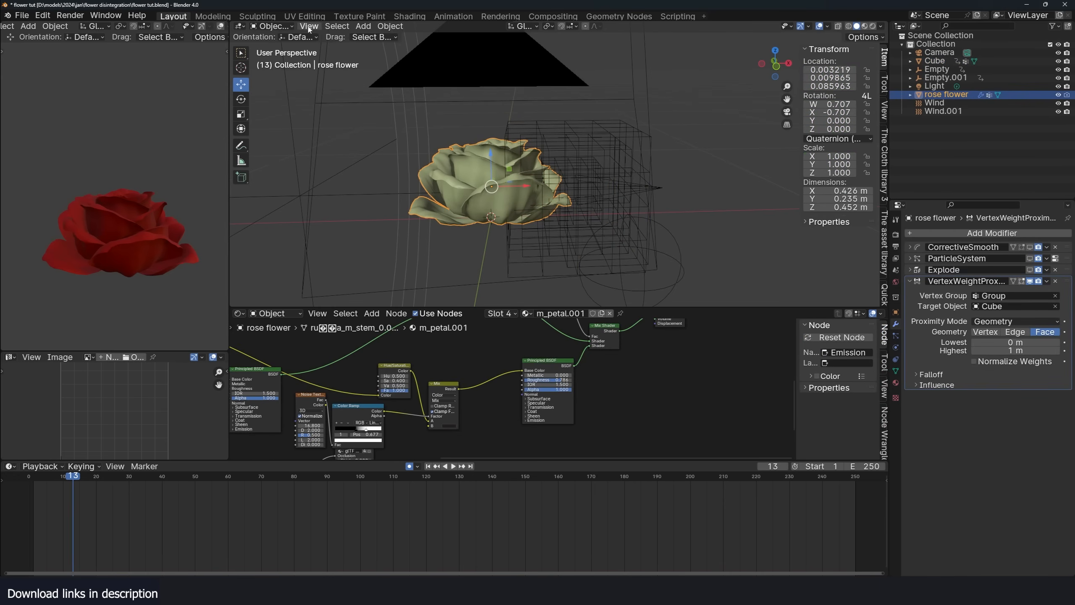
click(273, 26)
click(286, 72)
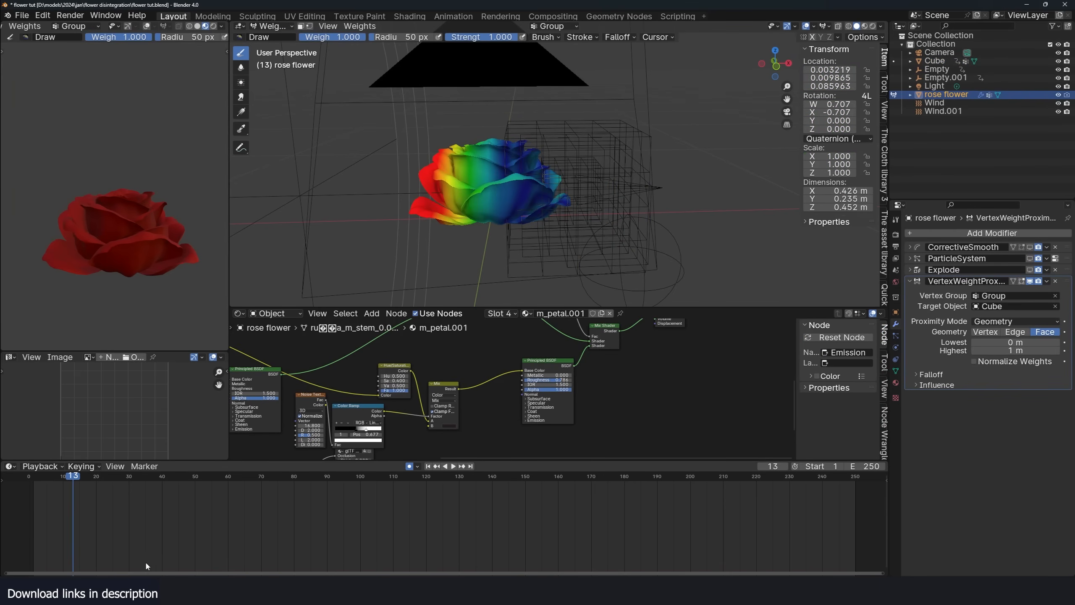
- Play the animation to check how the cube drives the rose's weights, stop at frame 16 and return to Object Mode
click(28, 536)
key(space)
key(space)
middle_drag(491, 212, 513, 223)
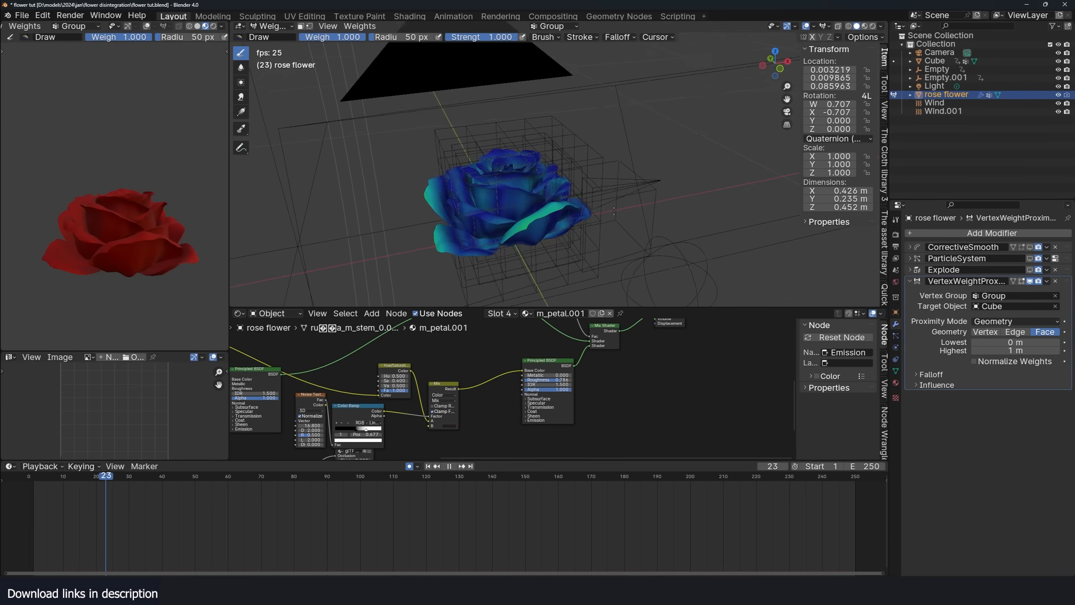
key(Escape)
key(space)
key(space)
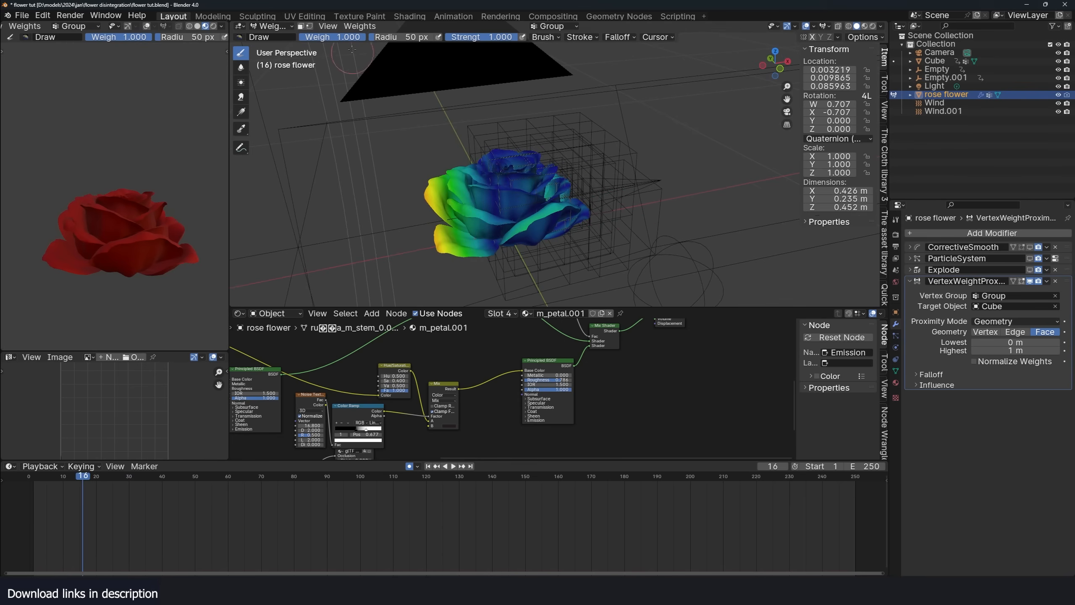
click(276, 26)
click(281, 36)
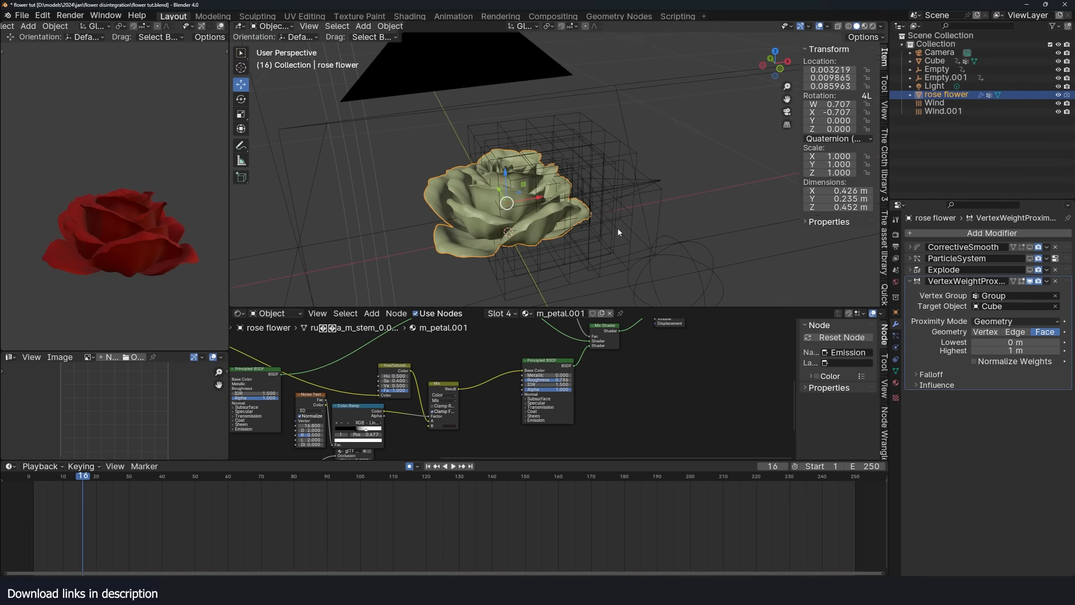
- Apply the Quick Smoke effect to the rose
scroll(462, 229, down, 4)
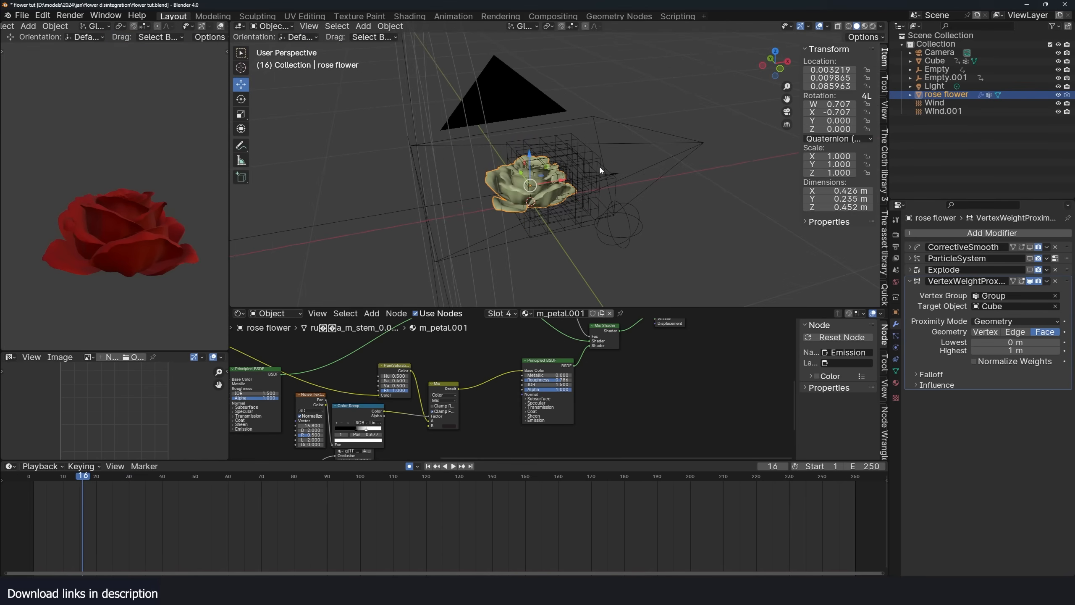
key(F3)
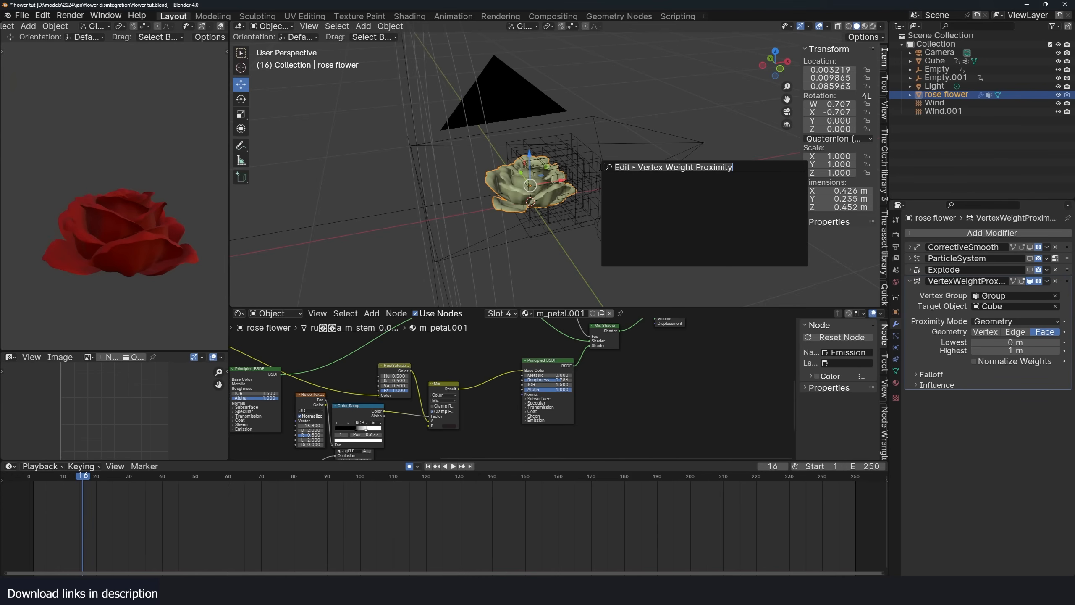
text(qu)
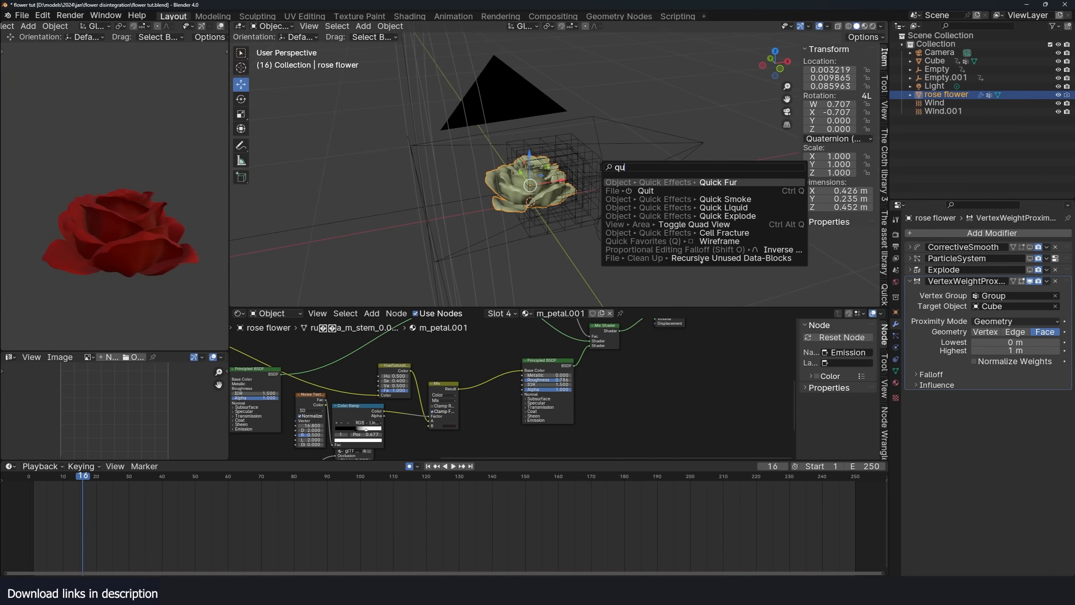
click(619, 199)
middle_drag(617, 184, 584, 175)
scroll(540, 172, up, 3)
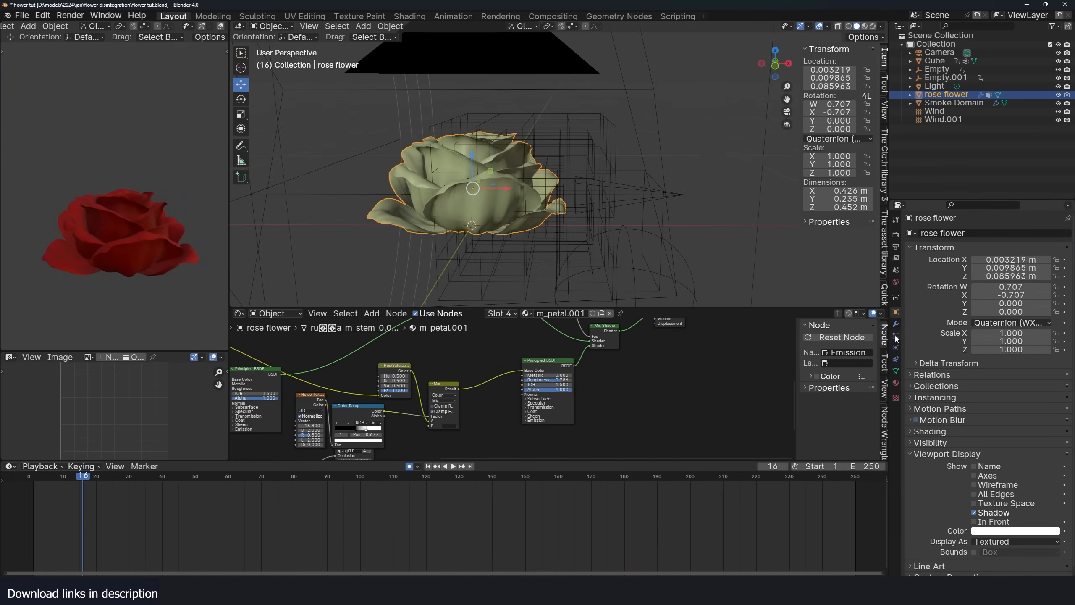
- Set Group as the vertex group in the rose's fluid flow settings
click(896, 337)
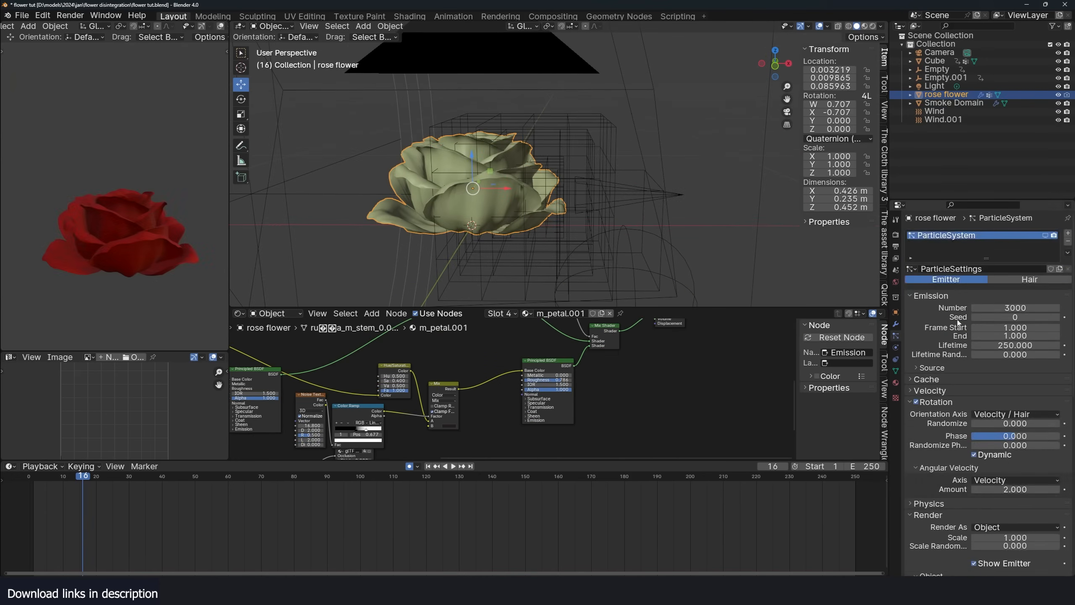
click(896, 348)
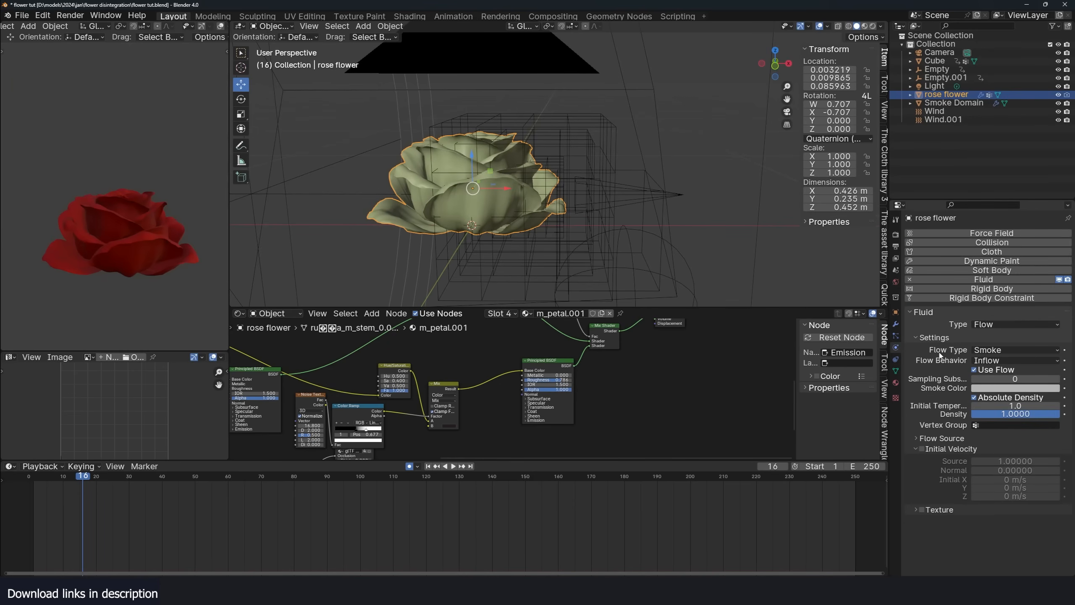
click(995, 423)
click(978, 437)
- Invert the Linear falloff of the rose's Vertex Weight Proximity modifier and play from frame 1 to check the smoke emission
scroll(473, 189, down, 4)
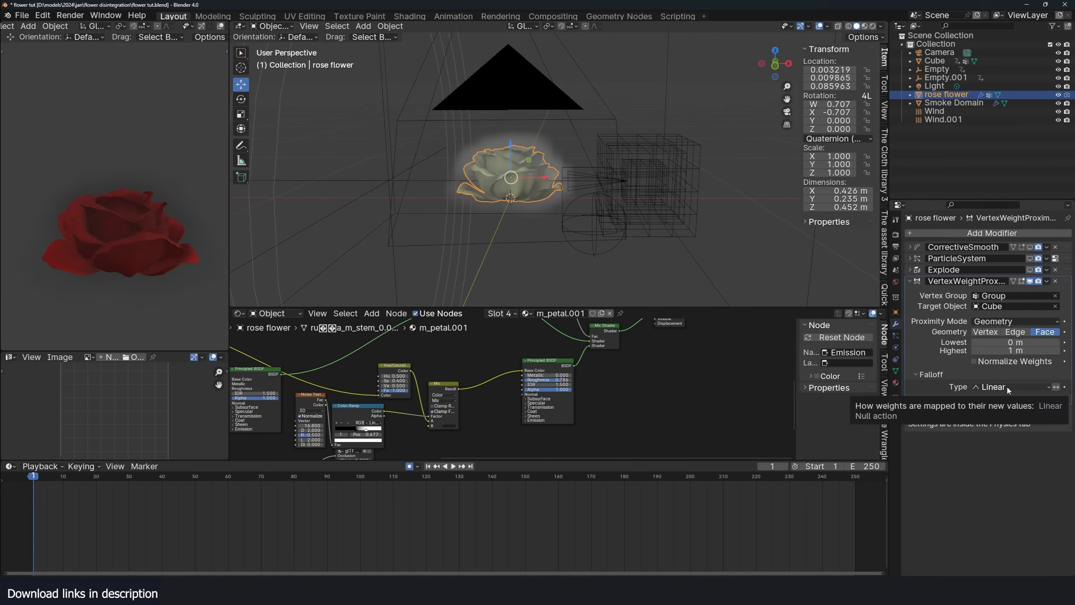
scroll(604, 226, up, 3)
scroll(598, 225, down, 2)
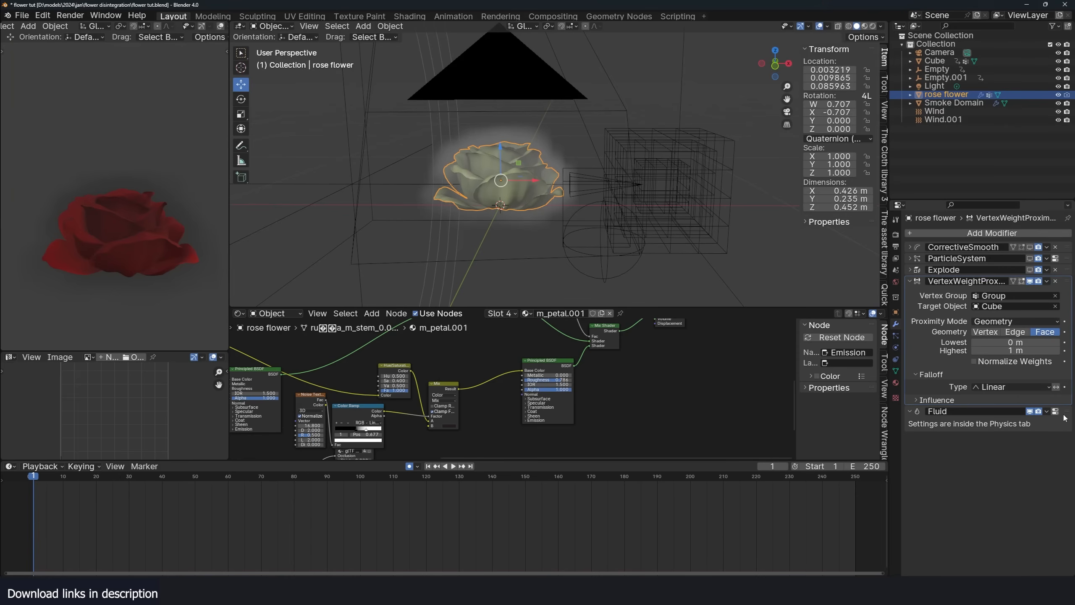
click(1057, 387)
key(space)
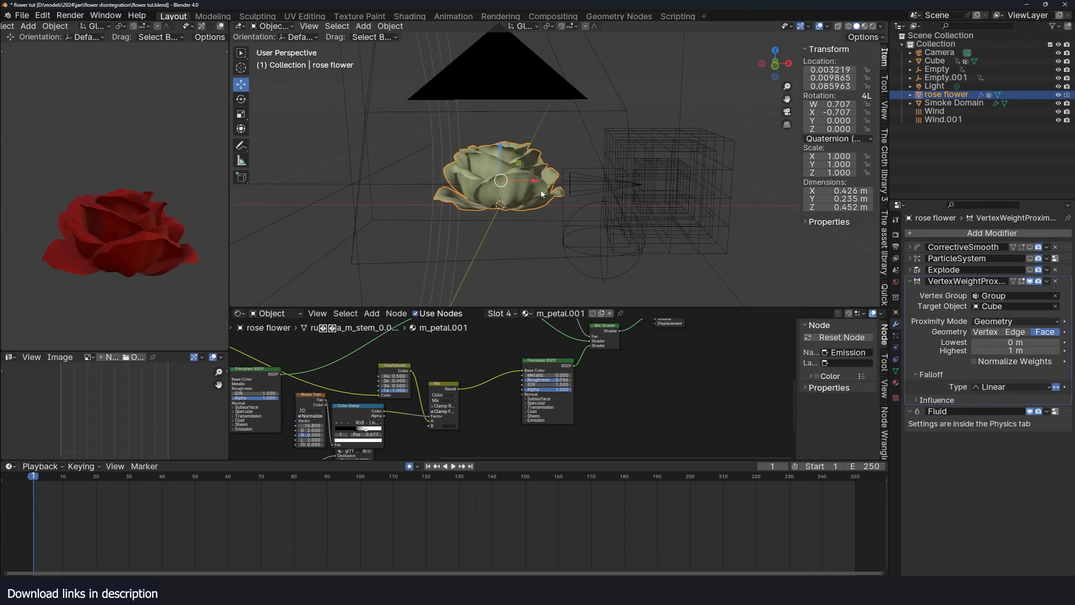
key(shift+Left)
key(shift+Left)
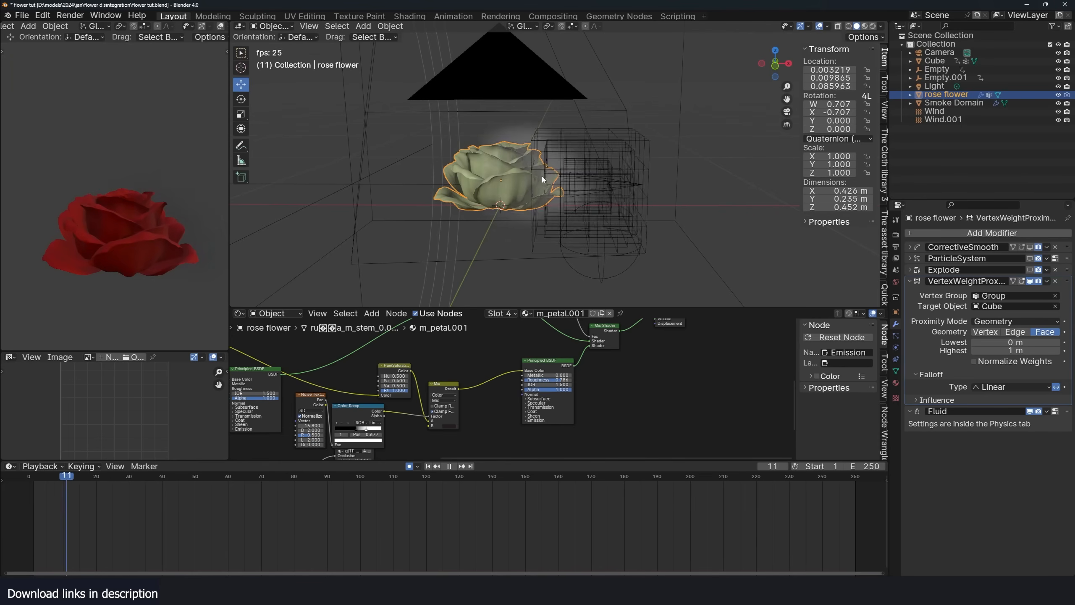
key(Escape)
- Delete the cube's animation keyframes at frame 1 so it stays beside the rose
click(639, 229)
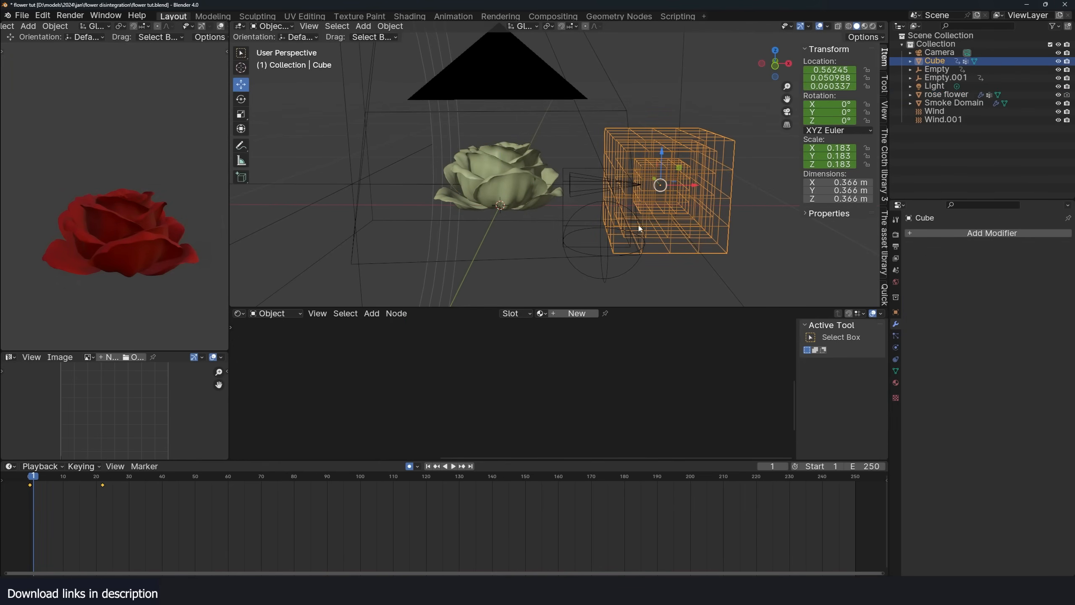
key(x)
click(282, 532)
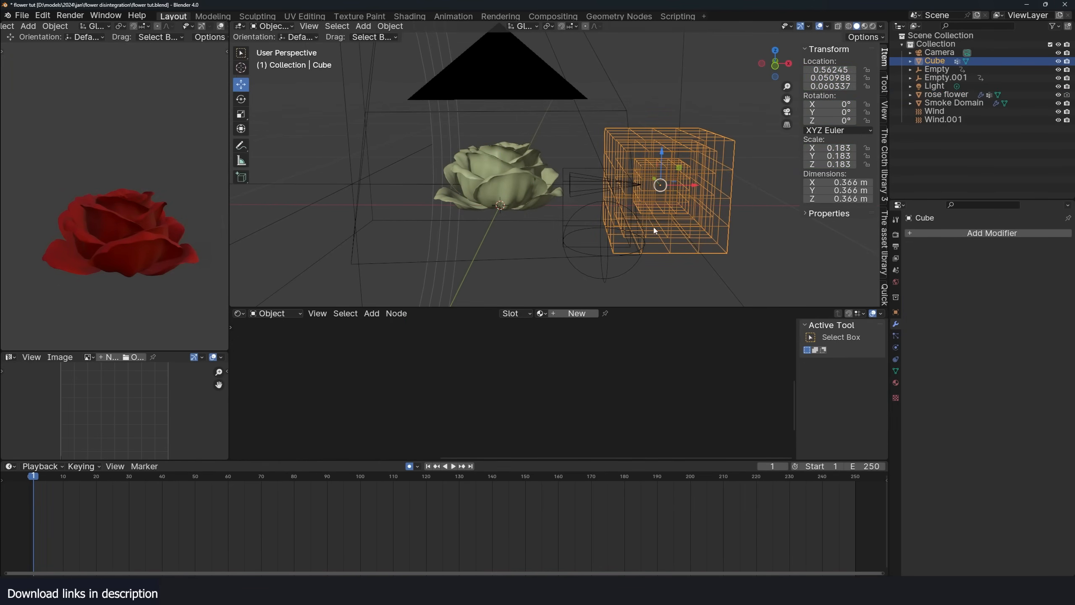
- Parent the cube to the object named Empty, clear the selection and play the animation to check the motion
scroll(608, 196, up, 2)
shift+click(599, 170)
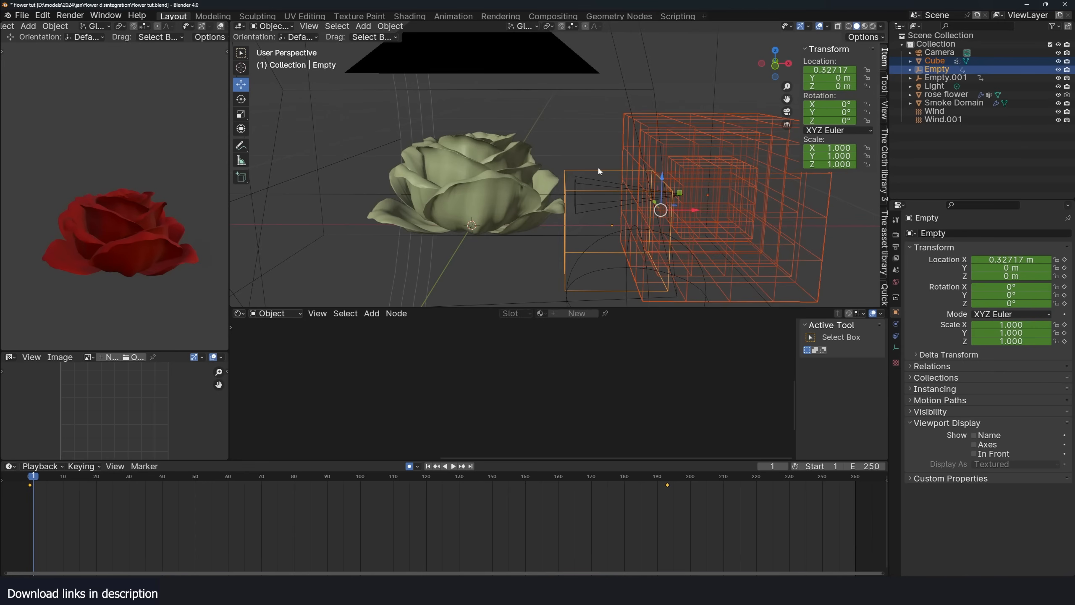
key(ctrl+p)
click(599, 171)
key(alt+a)
key(space)
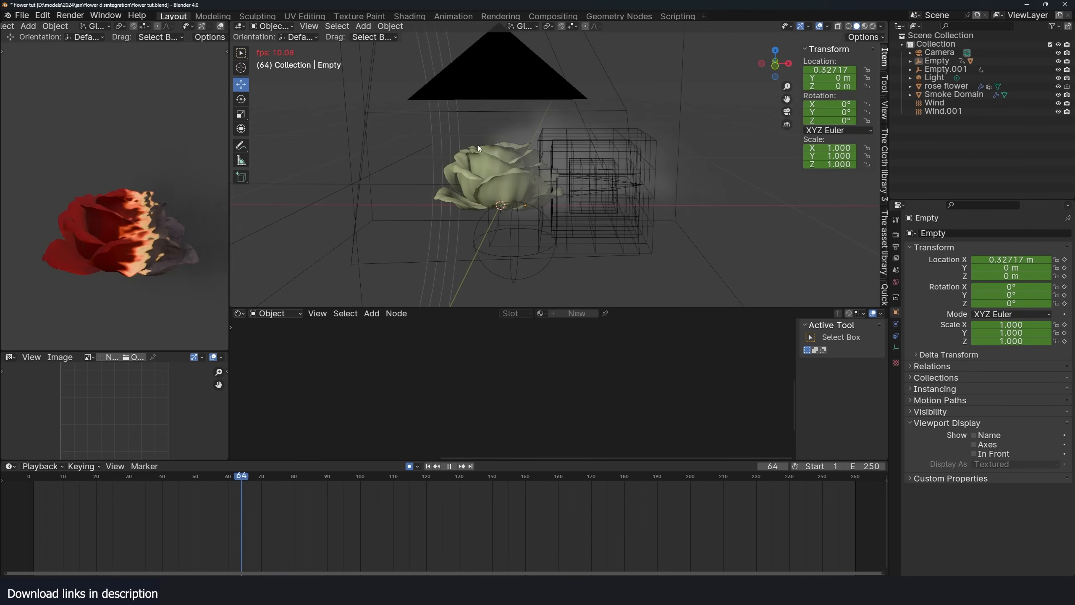
- Select the rose, show its hidden modifiers in the viewport and play the animation from frame 1 to frame 37
click(484, 154)
key(Escape)
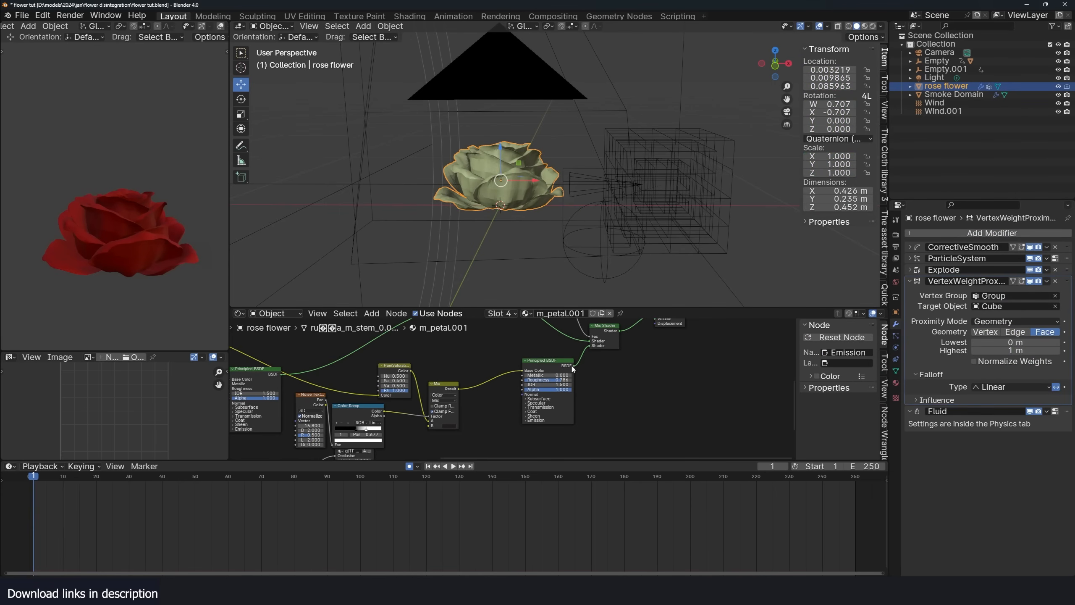
key(space)
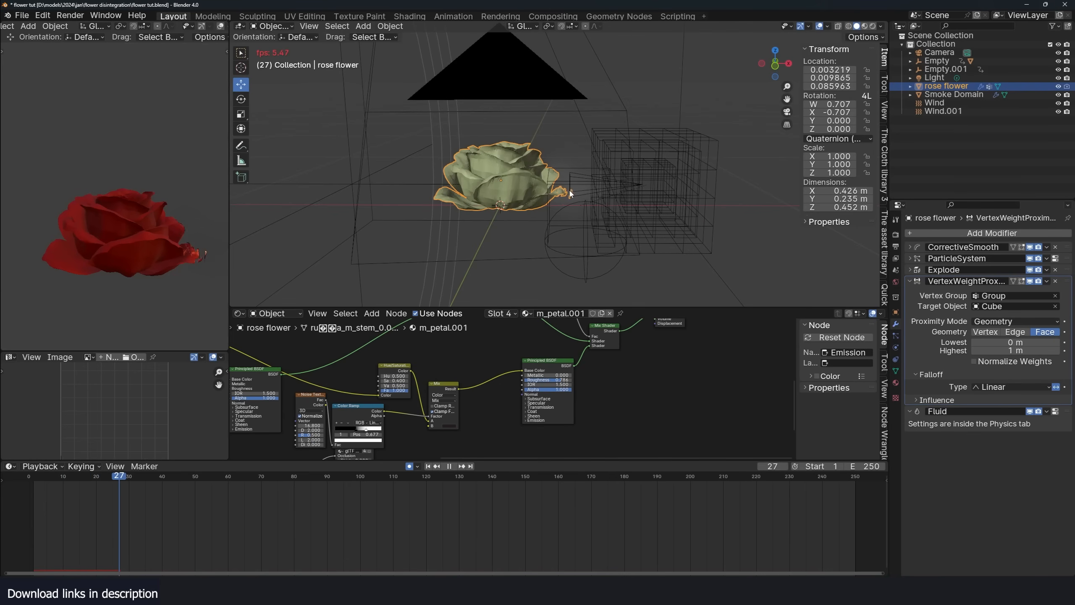
key(space)
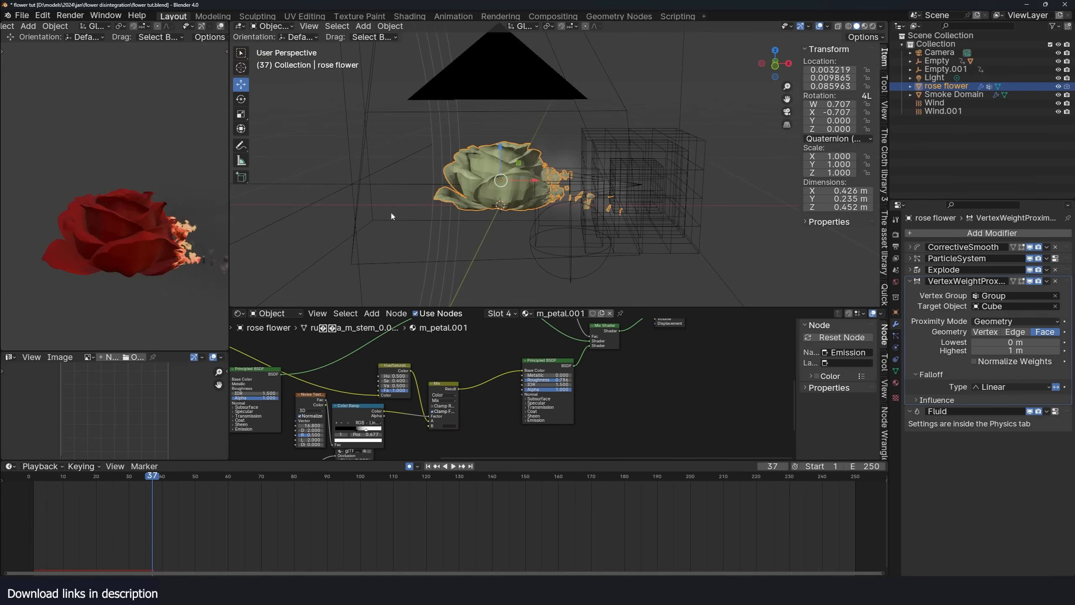